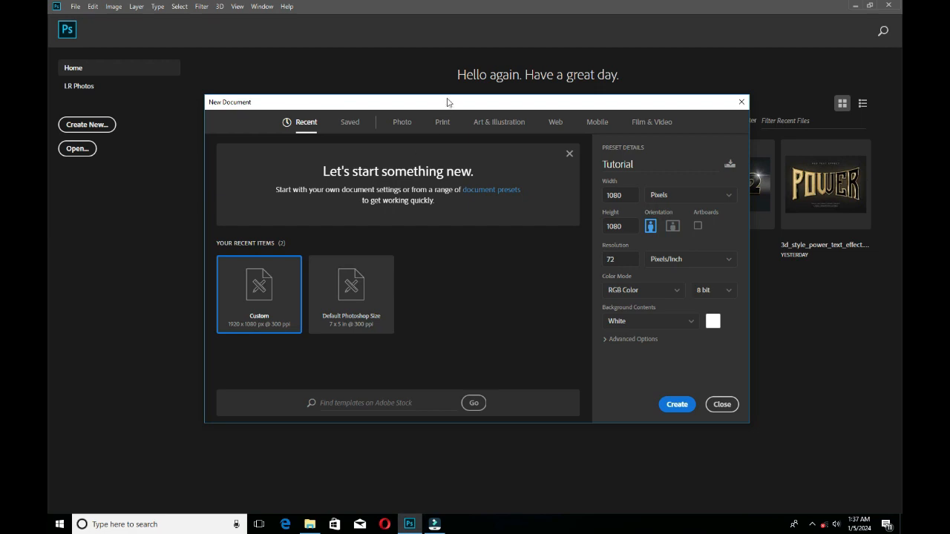
# Name the new document "Tutorial" in the preset details.
pyautogui.moveTo(447, 102); pyautogui.dragTo(465, 115)
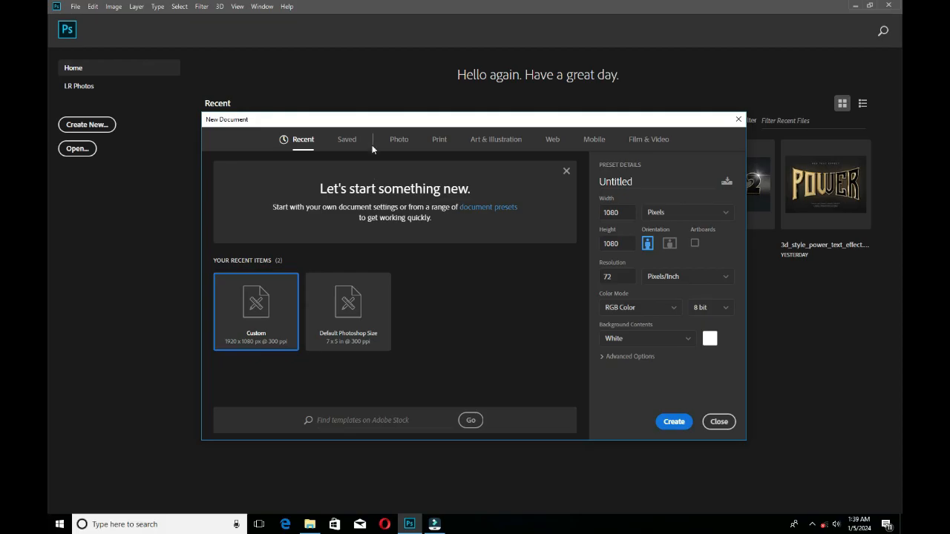
pyautogui.moveTo(561, 124); pyautogui.dragTo(570, 123)
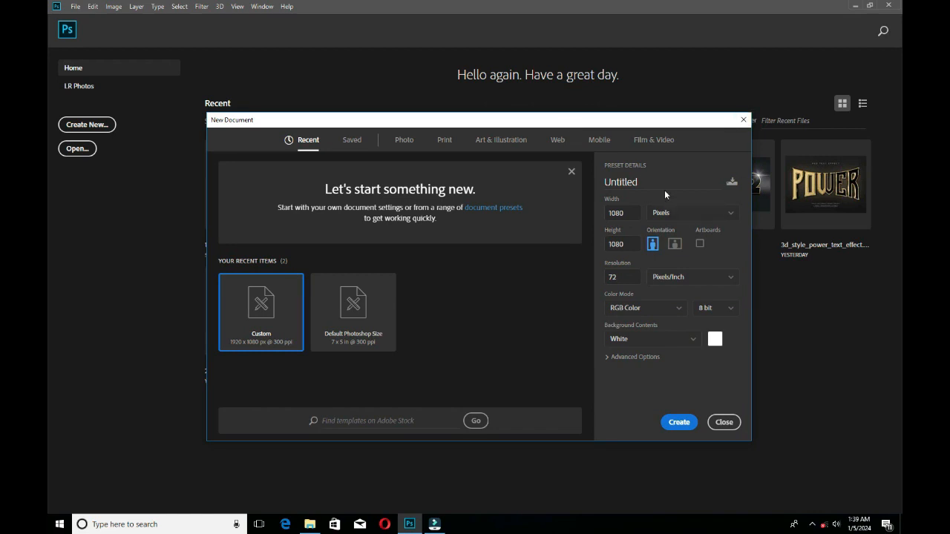
pyautogui.doubleClick(644, 183)
pyautogui.doubleClick(607, 214)
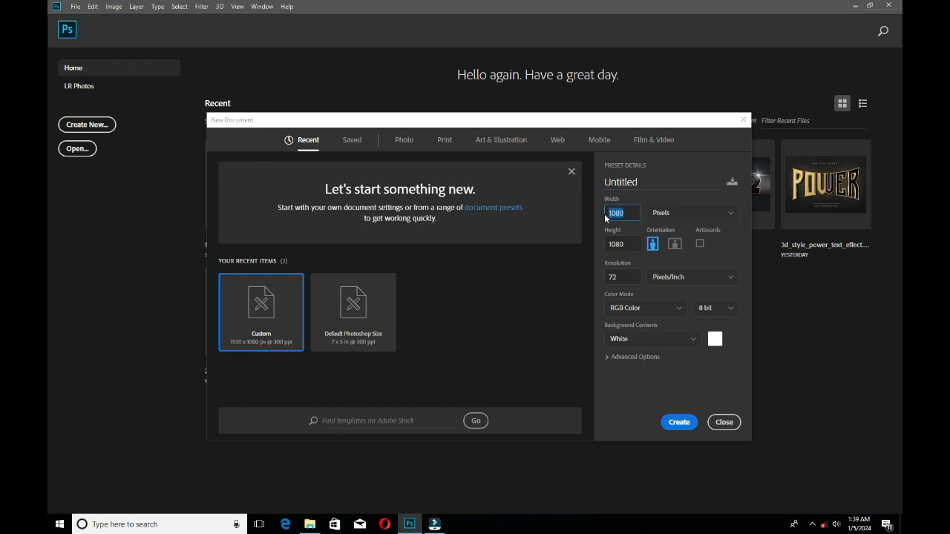
pyautogui.doubleClick(645, 182)
pyautogui.write('Tu')
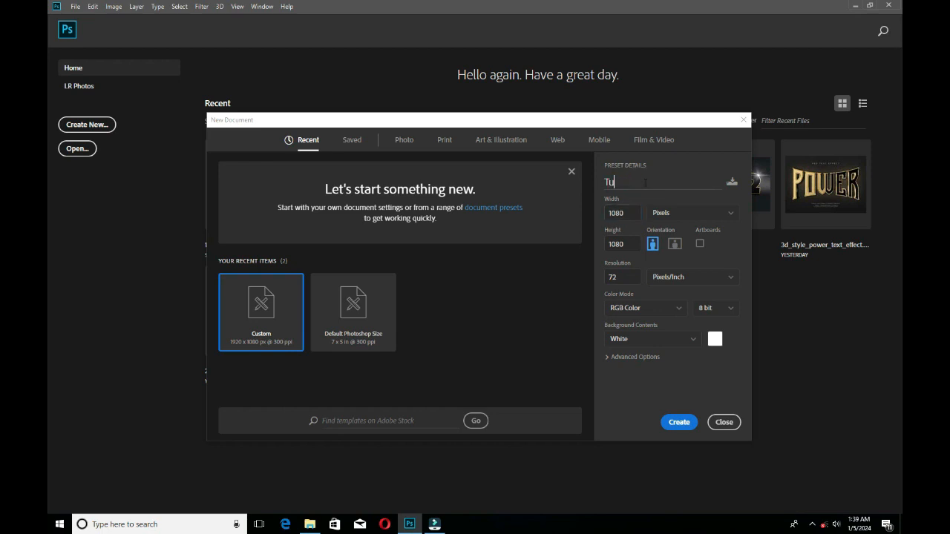
pyautogui.write('torial')
# Set the new document's width and height to 1080 pixels each.
pyautogui.click(627, 212)
pyautogui.click(635, 212)
pyautogui.doubleClick(634, 213)
pyautogui.write('1080')
pyautogui.doubleClick(630, 243)
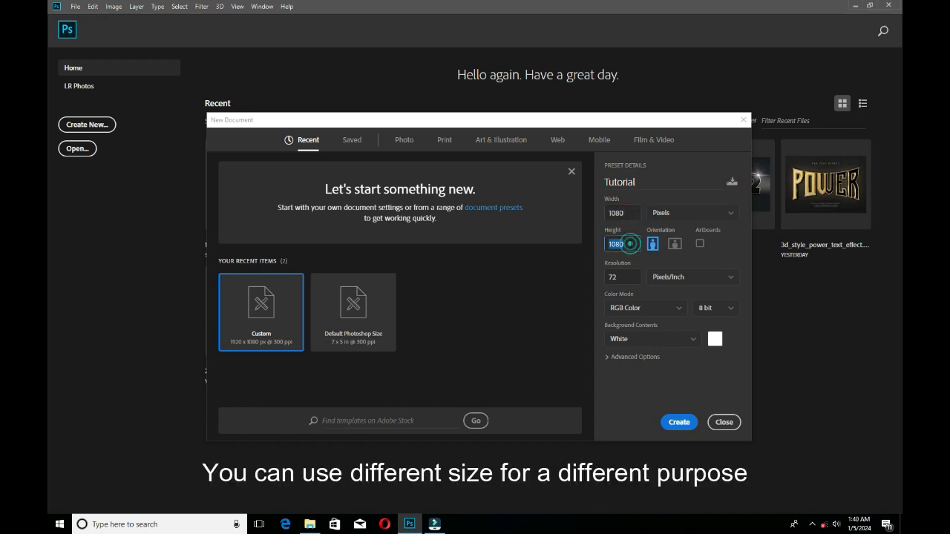
pyautogui.moveTo(630, 243); pyautogui.dragTo(609, 244)
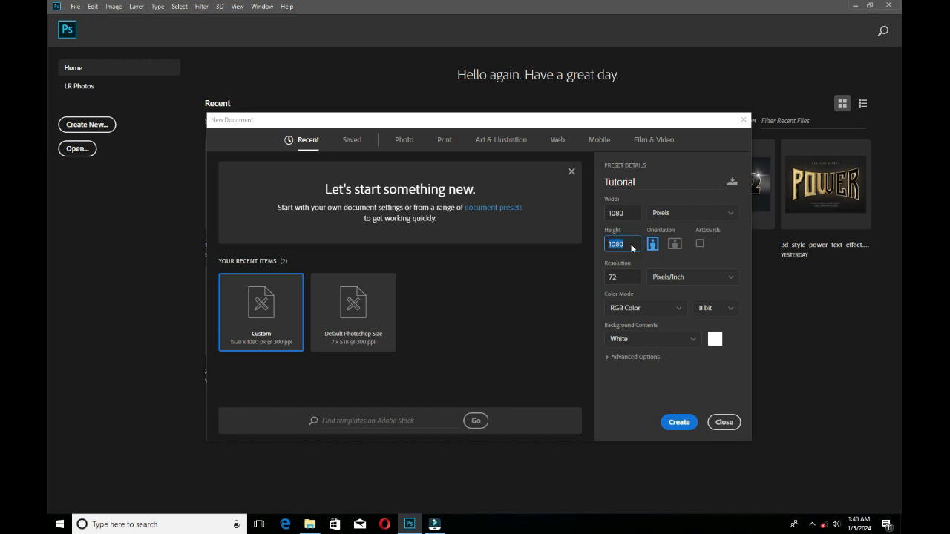
pyautogui.click(630, 245)
pyautogui.click(628, 277)
pyautogui.click(627, 242)
pyautogui.click(642, 213)
pyautogui.click(632, 211)
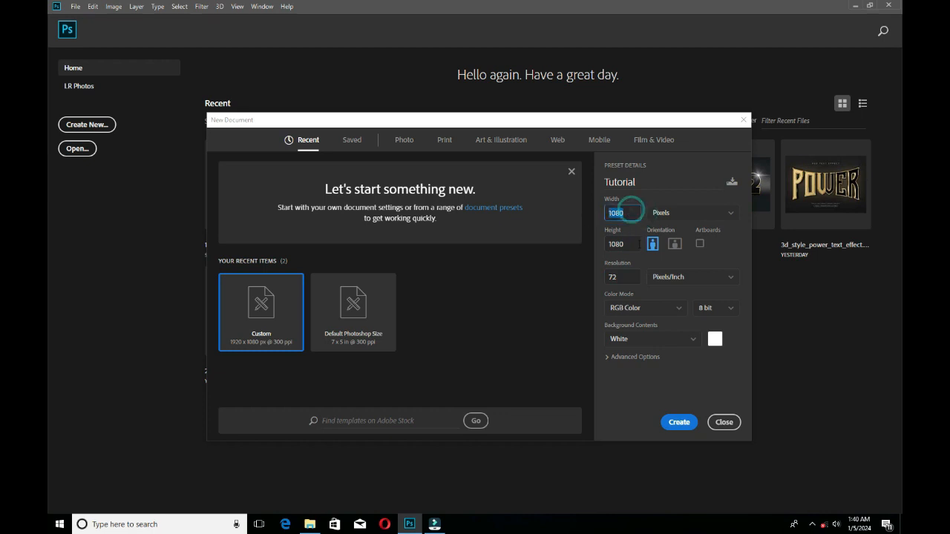
pyautogui.doubleClick(631, 245)
# Set the resolution to 72 pixels/inch and create the document in RGB Color with a white background.
pyautogui.moveTo(624, 279); pyautogui.dragTo(607, 277)
pyautogui.click(625, 278)
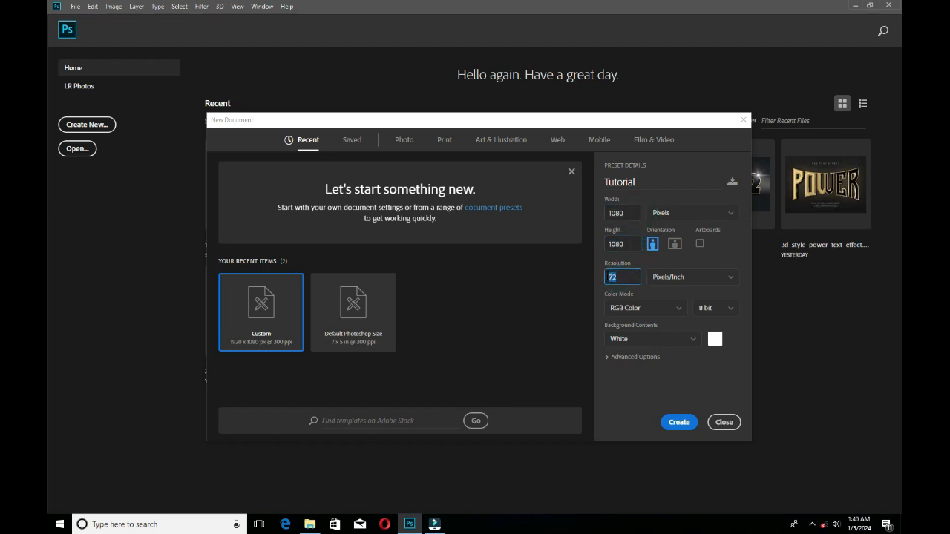
pyautogui.write('3')
pyautogui.write('7')
pyautogui.click(678, 422)
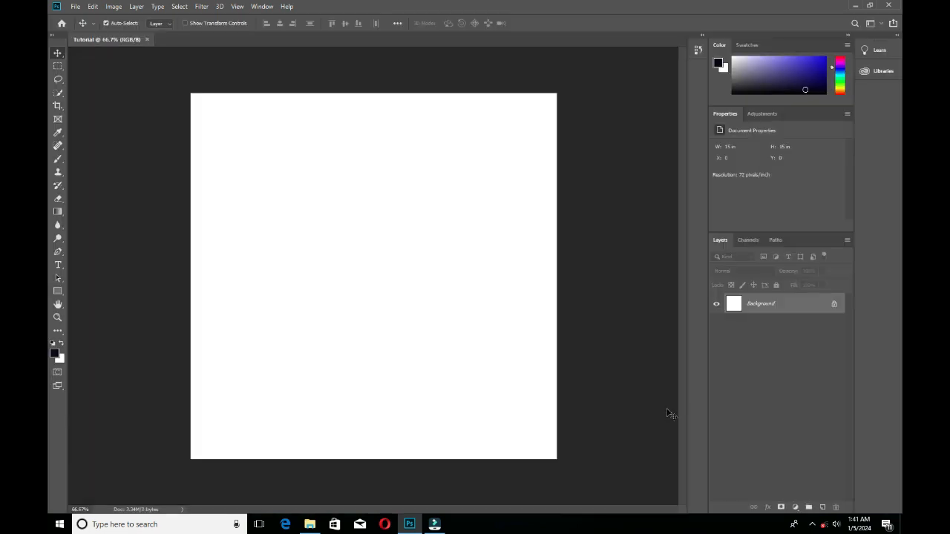
# Switch to the Resource folder in File Explorer and examine the images available for the design.
pyautogui.hotkey('ctrl', '+')
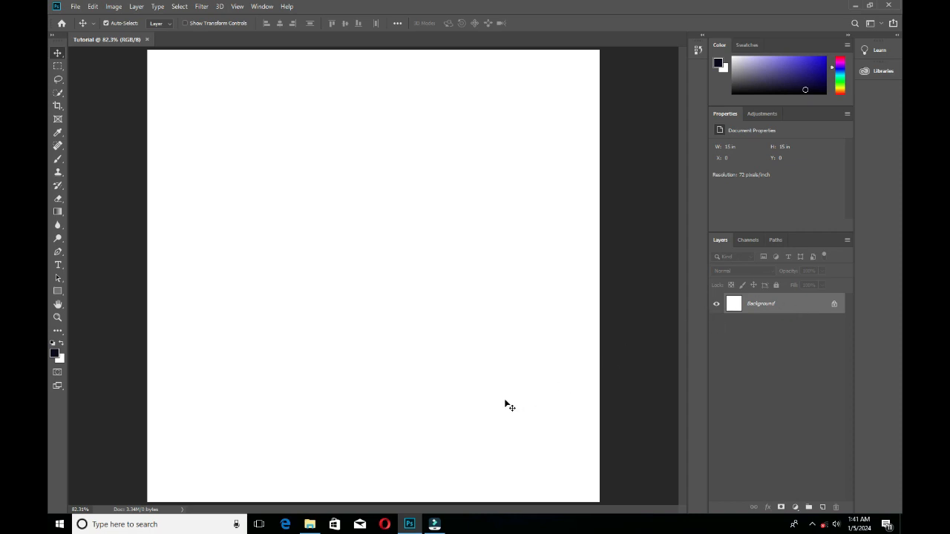
pyautogui.click(310, 524)
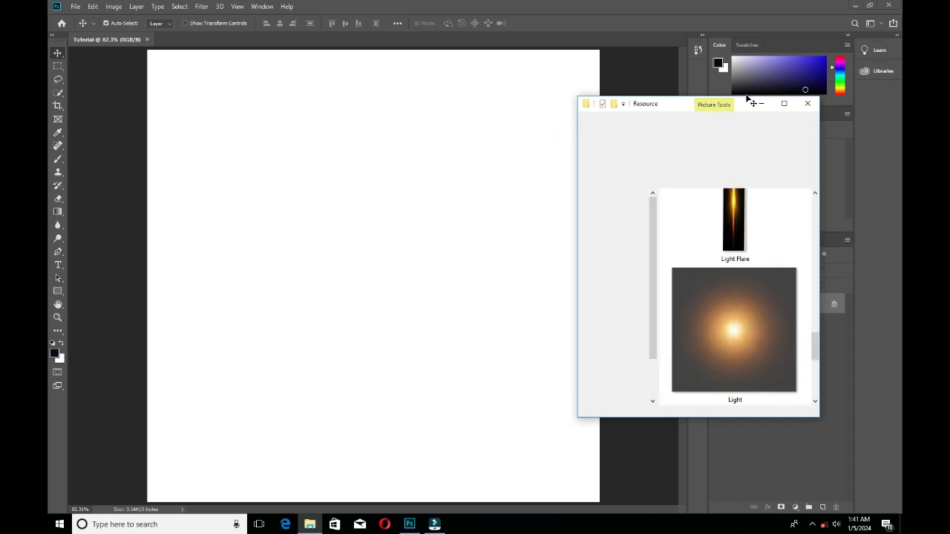
pyautogui.moveTo(737, 100); pyautogui.dragTo(694, 94)
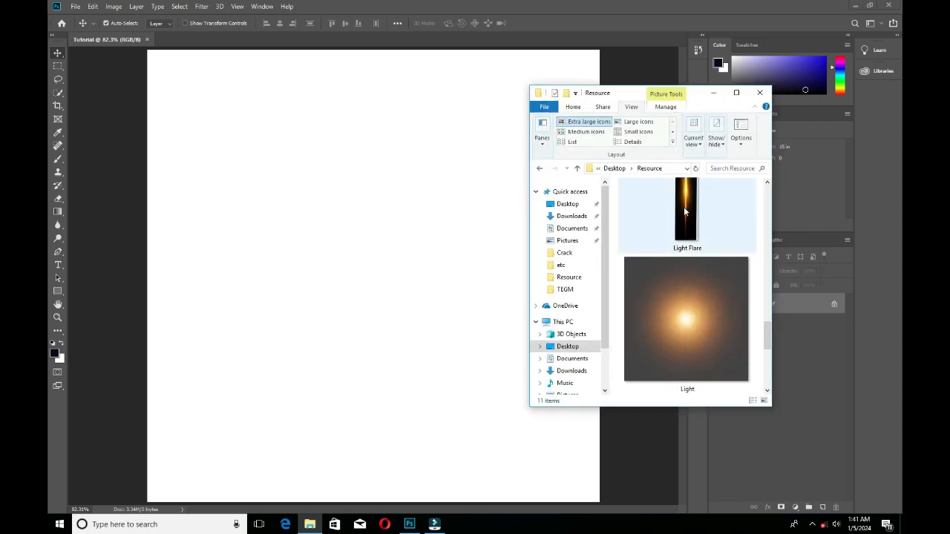
pyautogui.scroll(1, 687, 212)
pyautogui.scroll(-1, 687, 211)
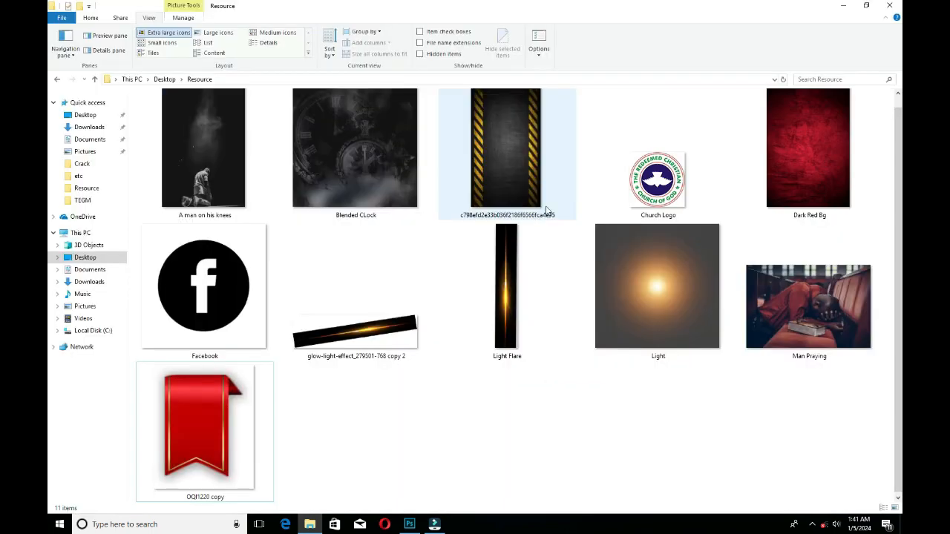
pyautogui.scroll(1, 535, 212)
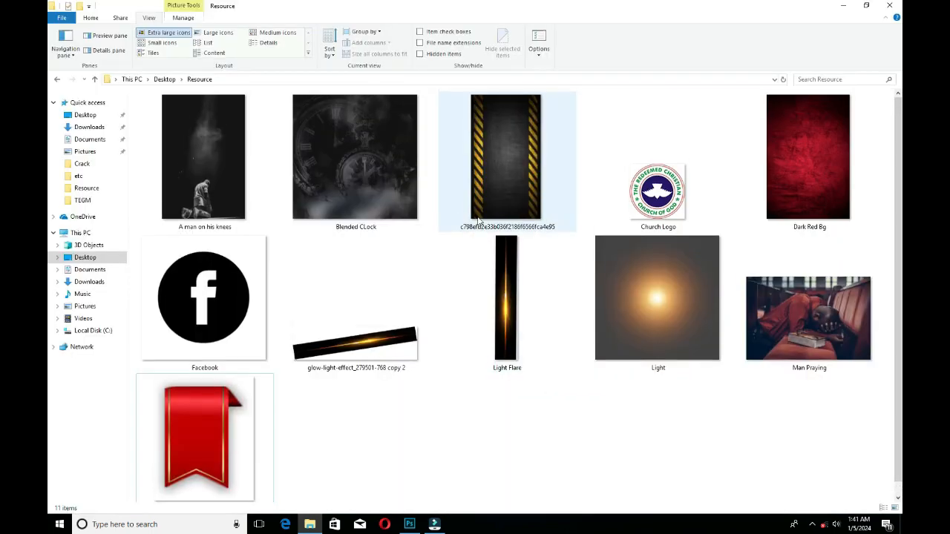
pyautogui.click(866, 6)
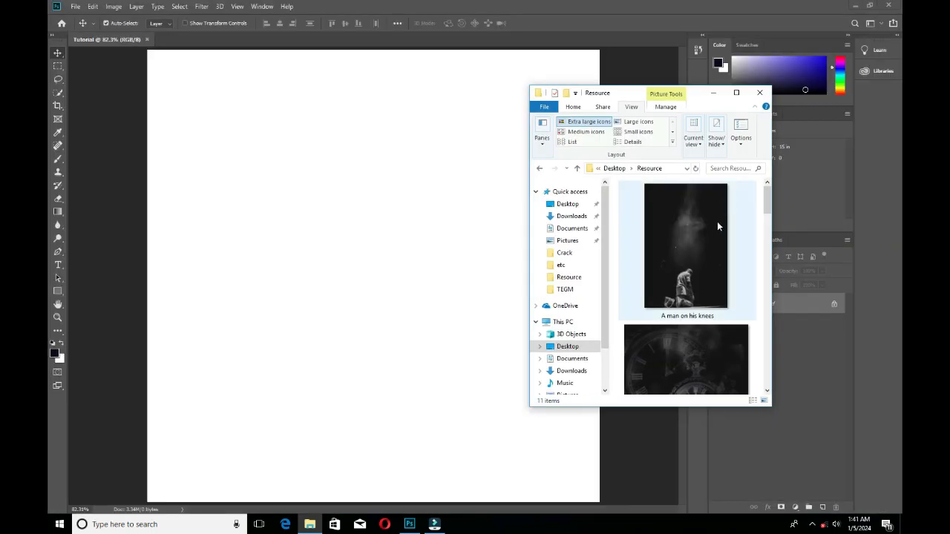
pyautogui.scroll(-6, 717, 221)
pyautogui.scroll(-2, 717, 220)
pyautogui.scroll(5, 717, 221)
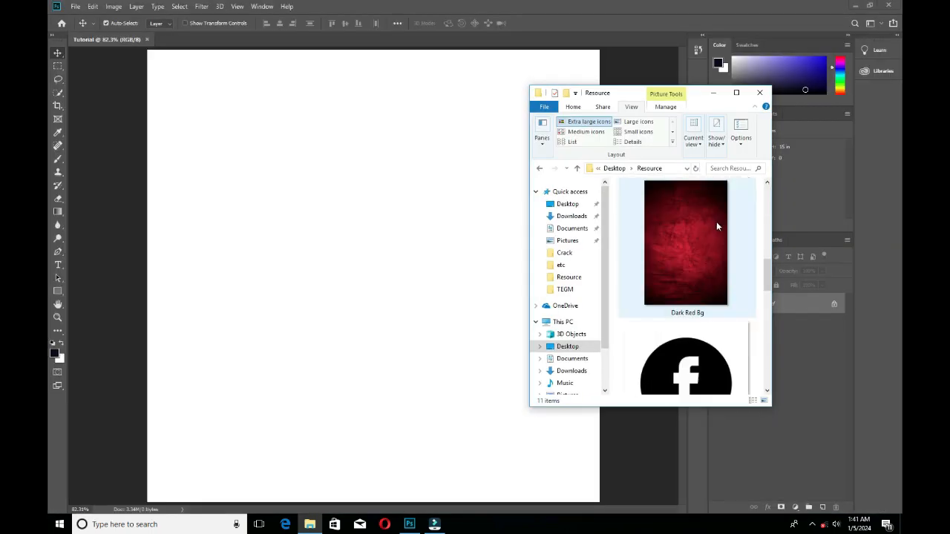
pyautogui.click(684, 268)
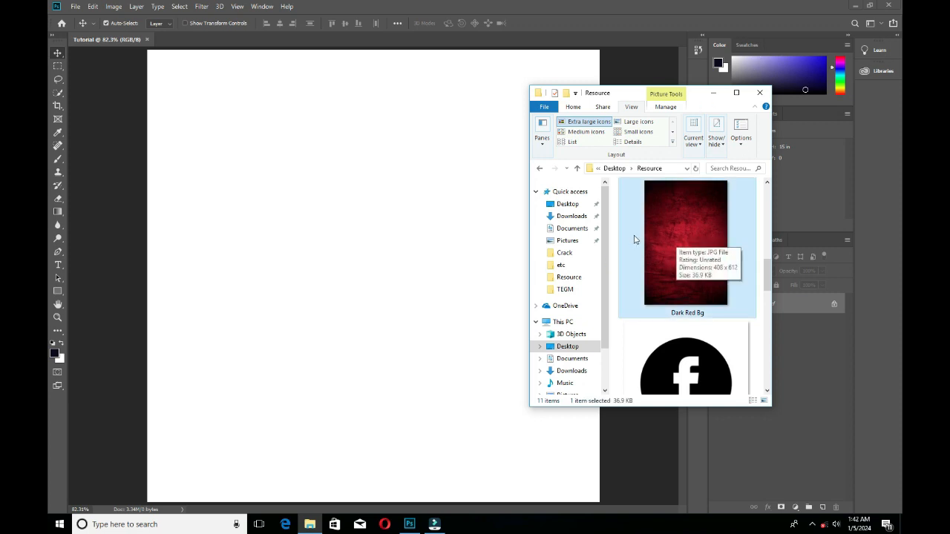
pyautogui.moveTo(679, 237); pyautogui.dragTo(379, 253)
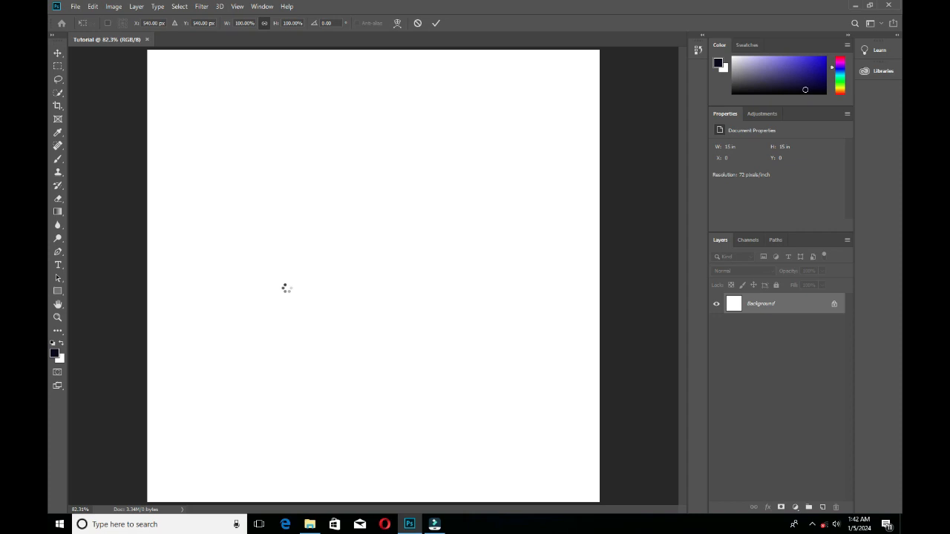
pyautogui.moveTo(458, 142); pyautogui.dragTo(524, 50)
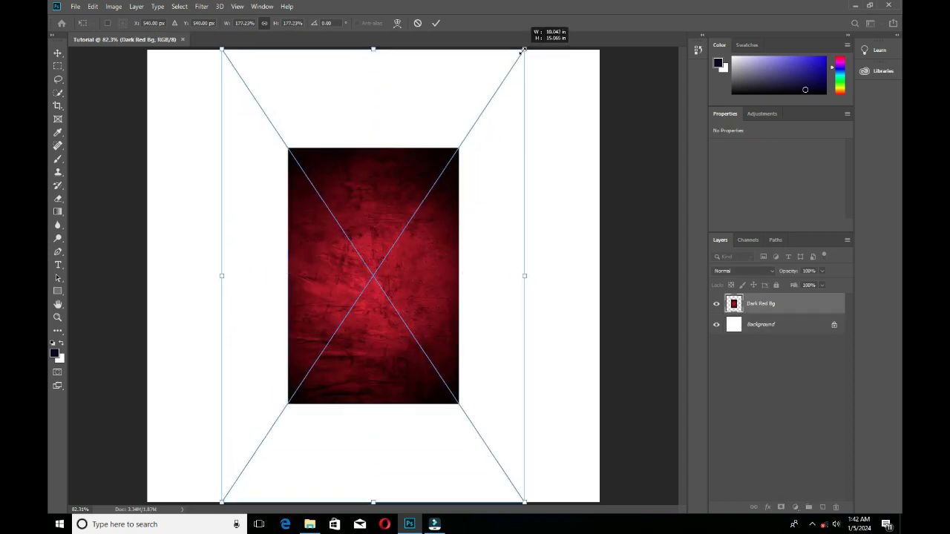
pyautogui.moveTo(525, 276); pyautogui.dragTo(480, 265)
pyautogui.hotkey('ctrl', 'z')
pyautogui.hotkey('ctrl', 'z')
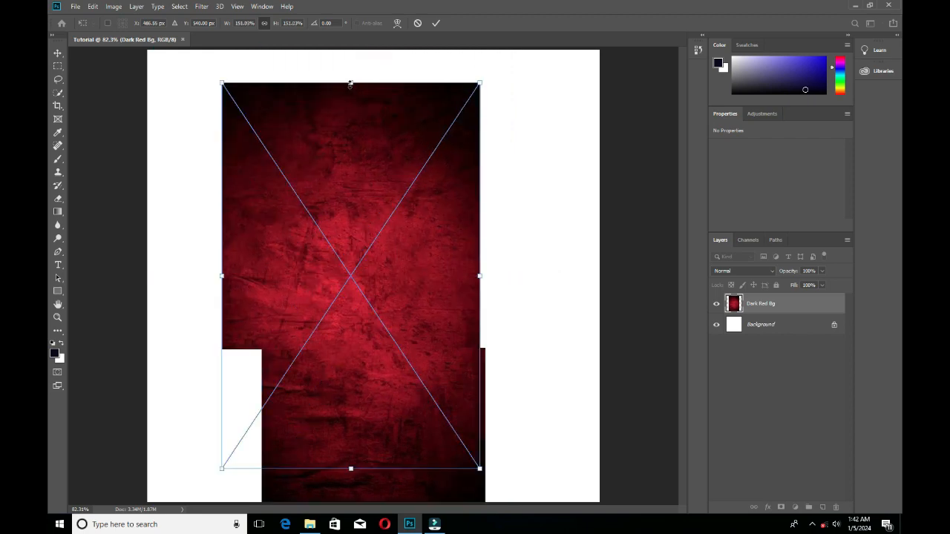
pyautogui.moveTo(350, 84); pyautogui.dragTo(349, 57)
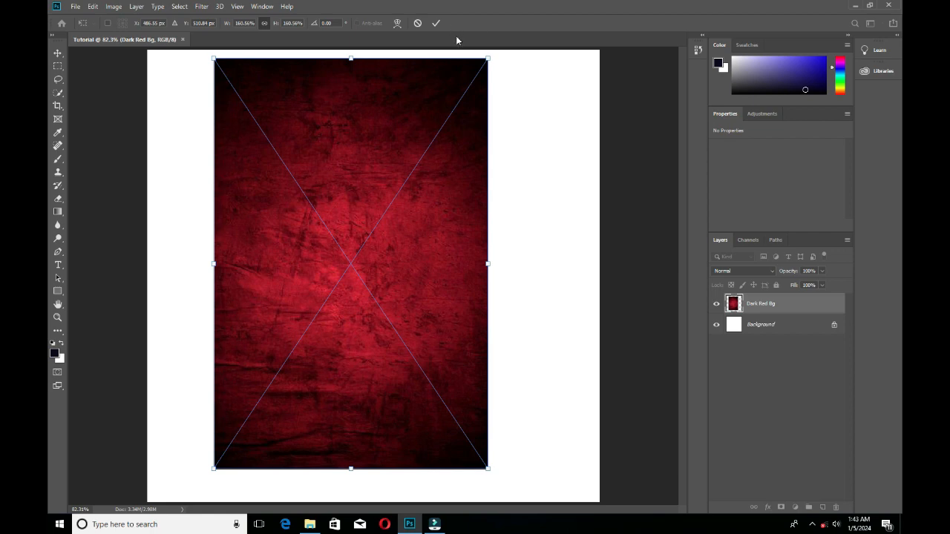
pyautogui.click(418, 23)
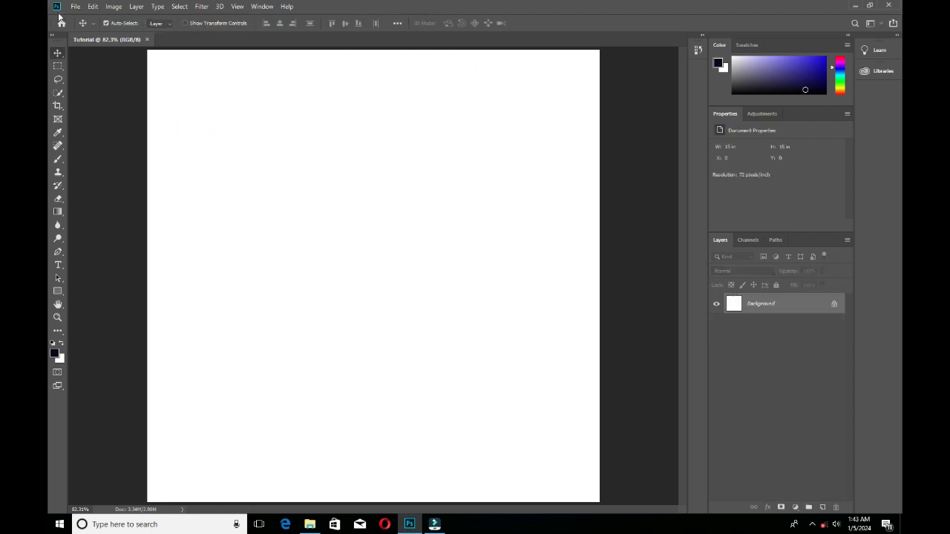
# Place the Dark Red Bg image from the Desktop's Resource folder into the document as an embedded file.
pyautogui.click(76, 7)
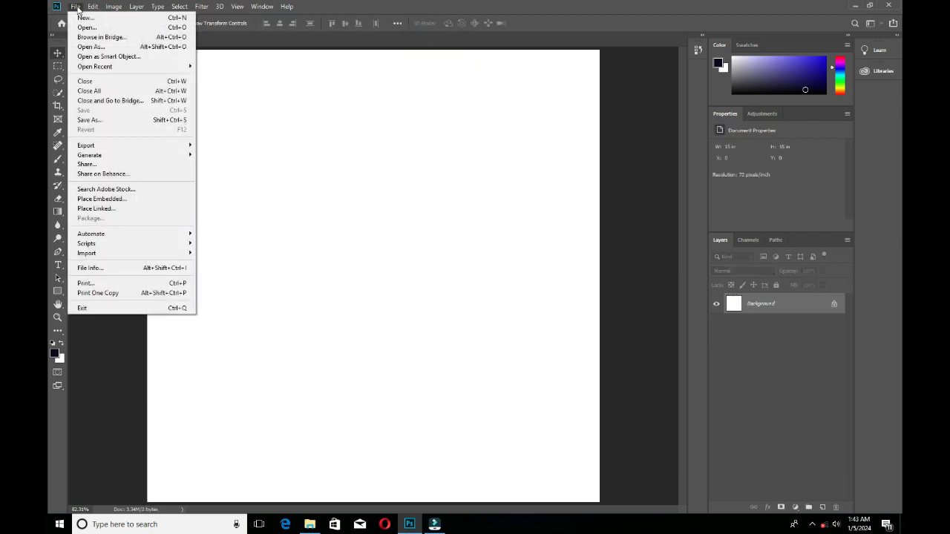
pyautogui.click(138, 197)
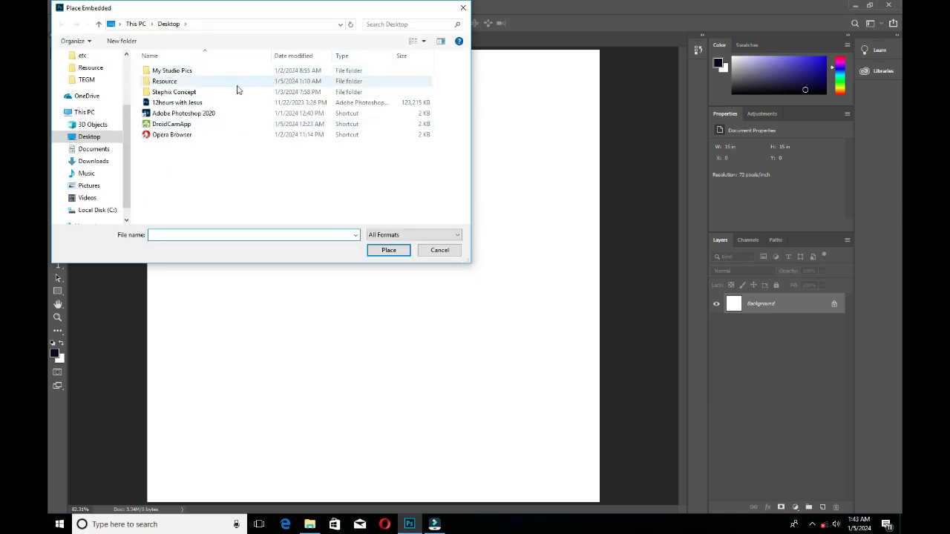
pyautogui.doubleClick(234, 82)
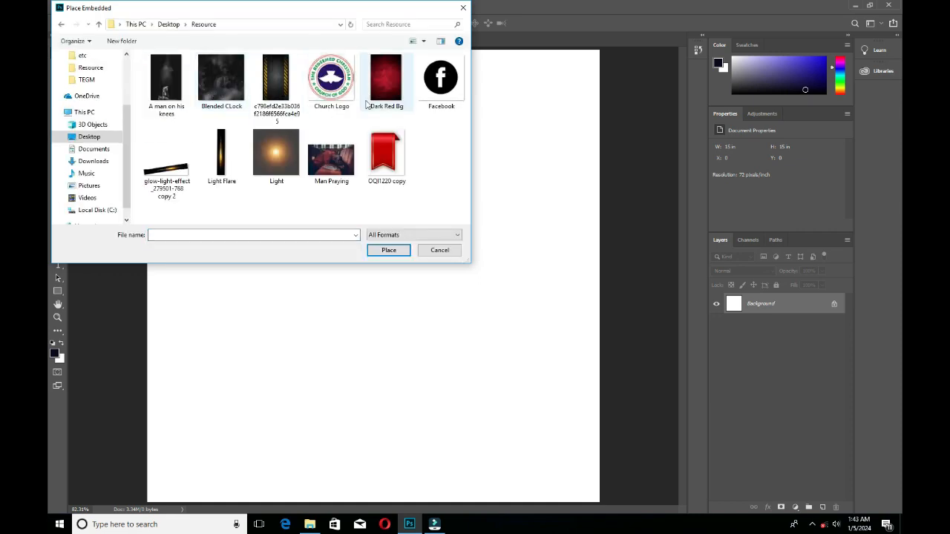
pyautogui.click(385, 78)
pyautogui.click(389, 250)
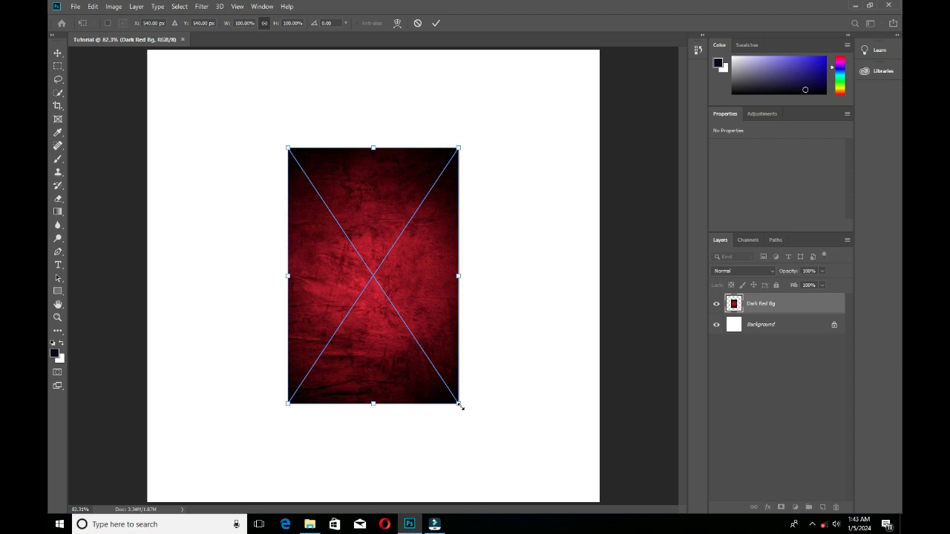
# Scale the placed image about its centre to 264.46% width and 191.01% height, covering the canvas, and convert its layer to a Smart Object.
pyautogui.moveTo(461, 407); pyautogui.dragTo(547, 495)
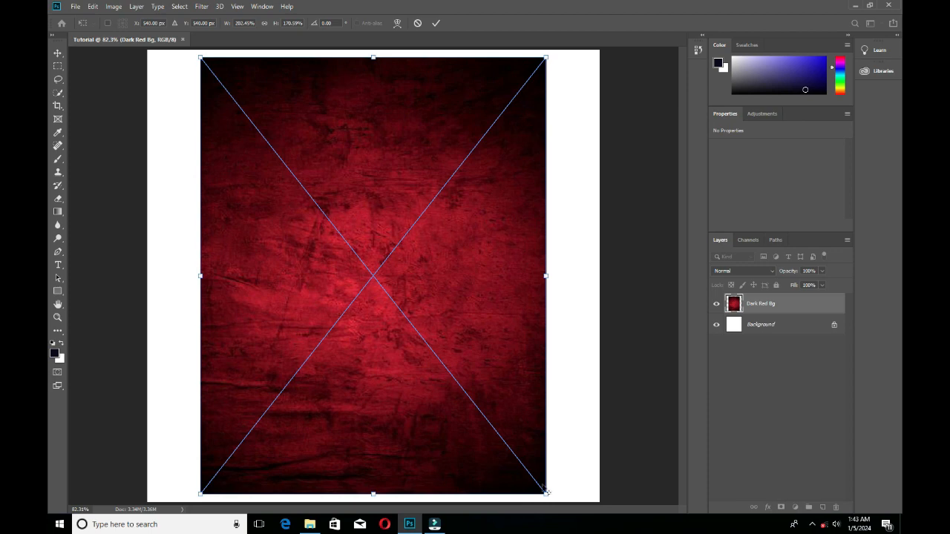
pyautogui.moveTo(546, 496)
pyautogui.mouseDown()
pyautogui.moveTo(564, 491)
pyautogui.moveTo(560, 502)
pyautogui.mouseUp()
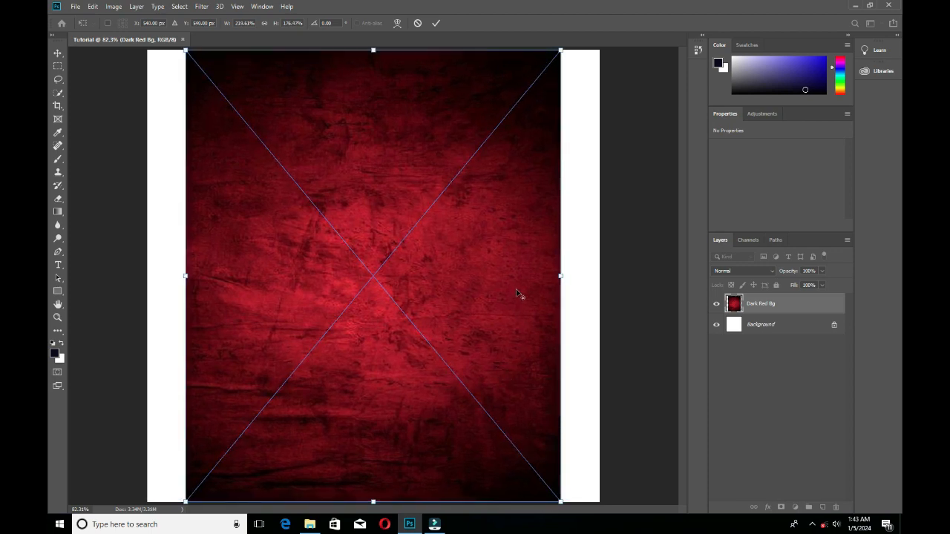
pyautogui.hotkey('ctrl', 'z')
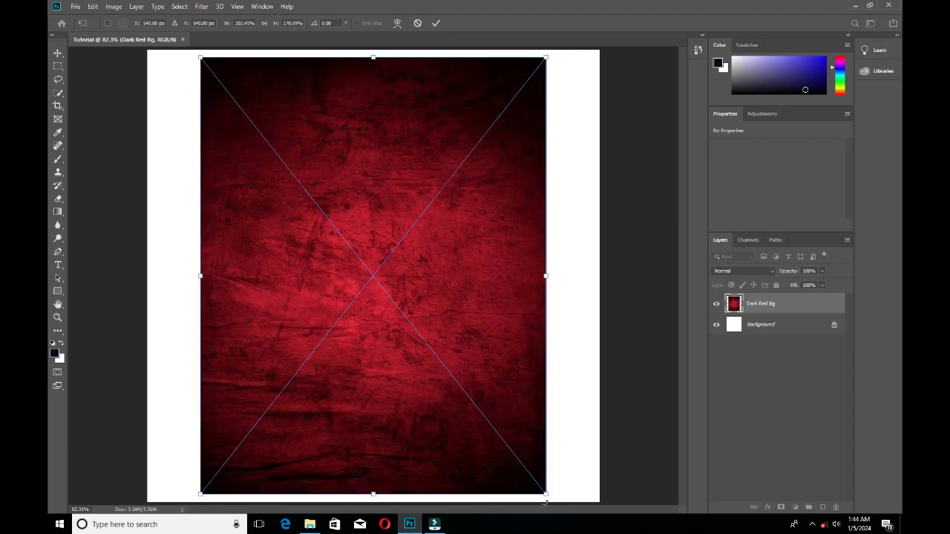
pyautogui.moveTo(545, 495); pyautogui.dragTo(574, 506)
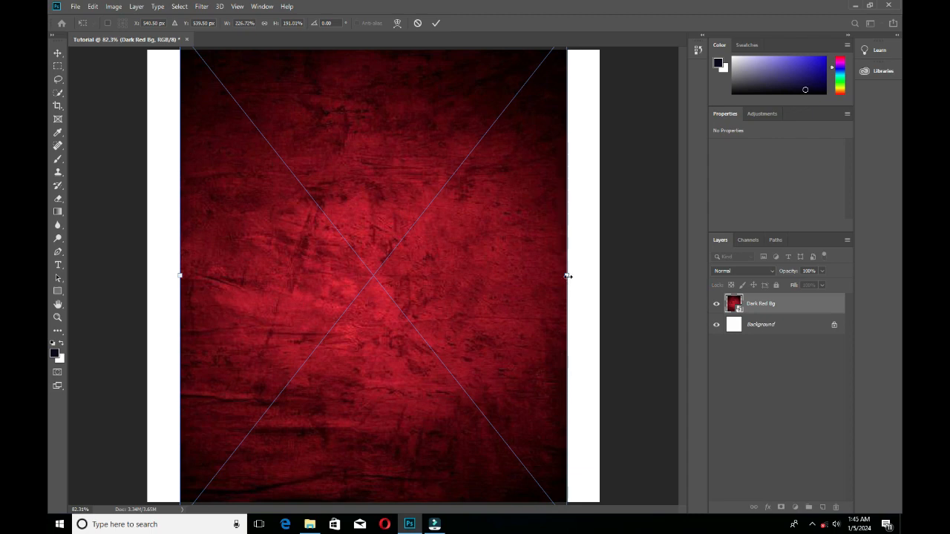
pyautogui.moveTo(567, 275); pyautogui.dragTo(599, 275)
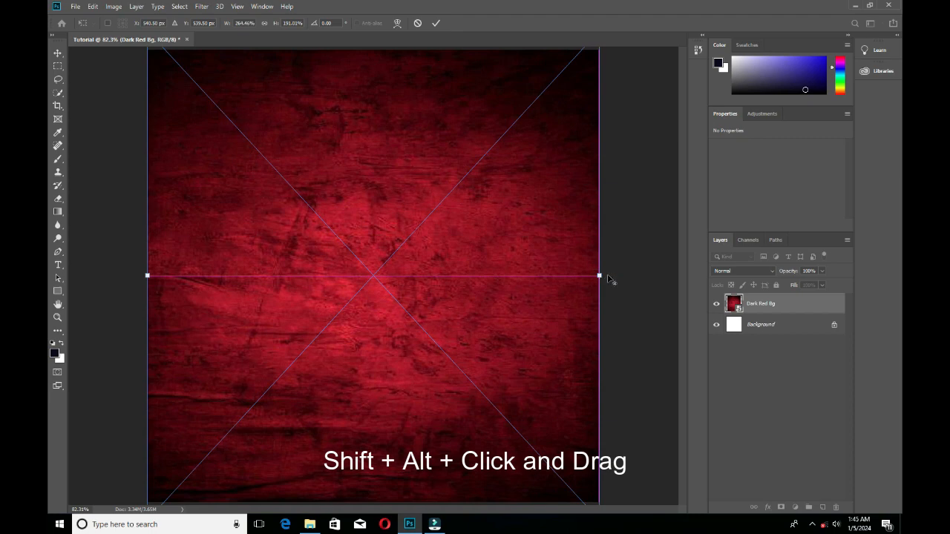
pyautogui.click(436, 23)
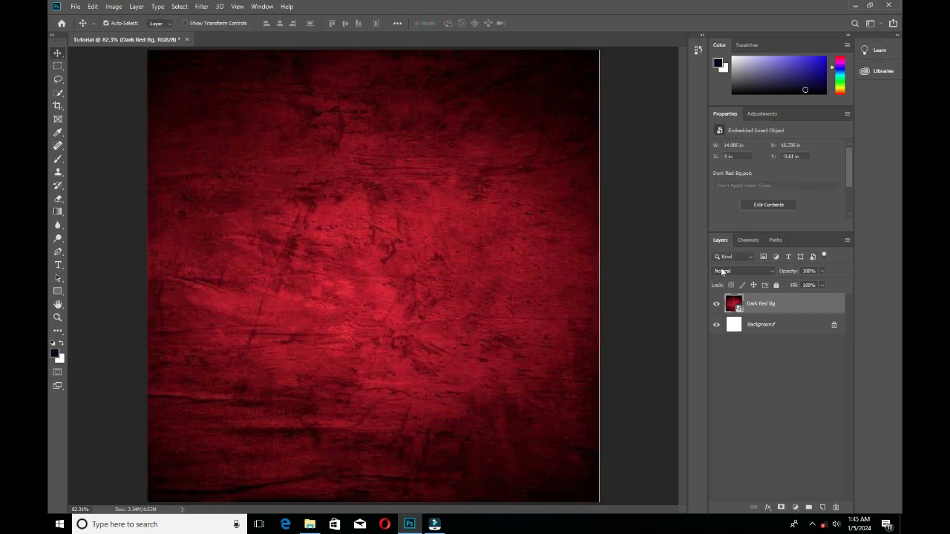
pyautogui.rightClick(750, 307)
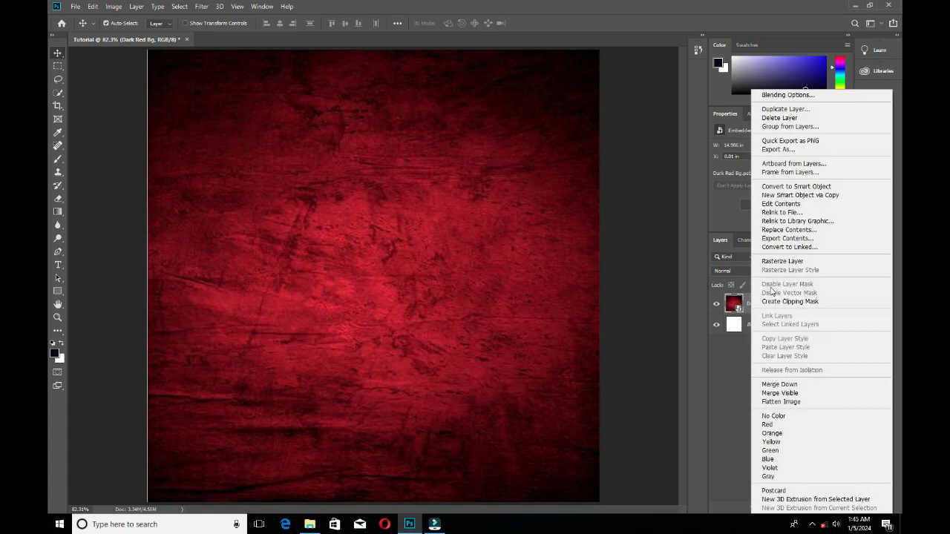
pyautogui.click(790, 187)
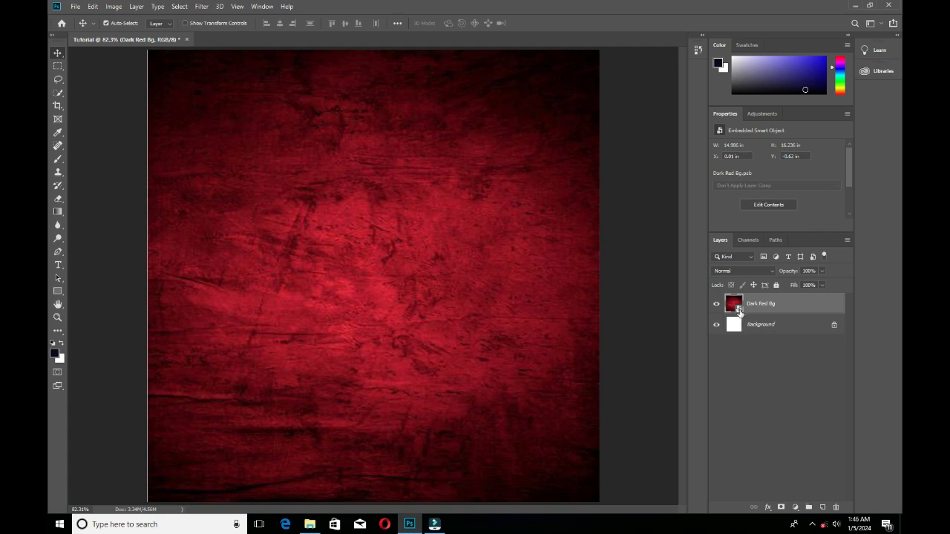
# Apply a Gaussian Blur with a radius of 8.6 pixels to the Dark Red Bg Smart Object.
pyautogui.click(202, 6)
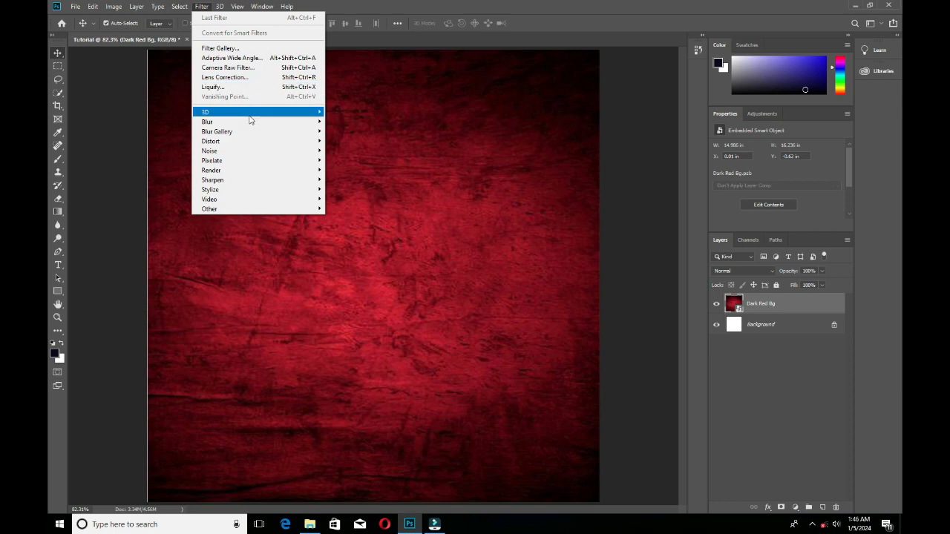
pyautogui.moveTo(255, 122)
pyautogui.click(341, 160)
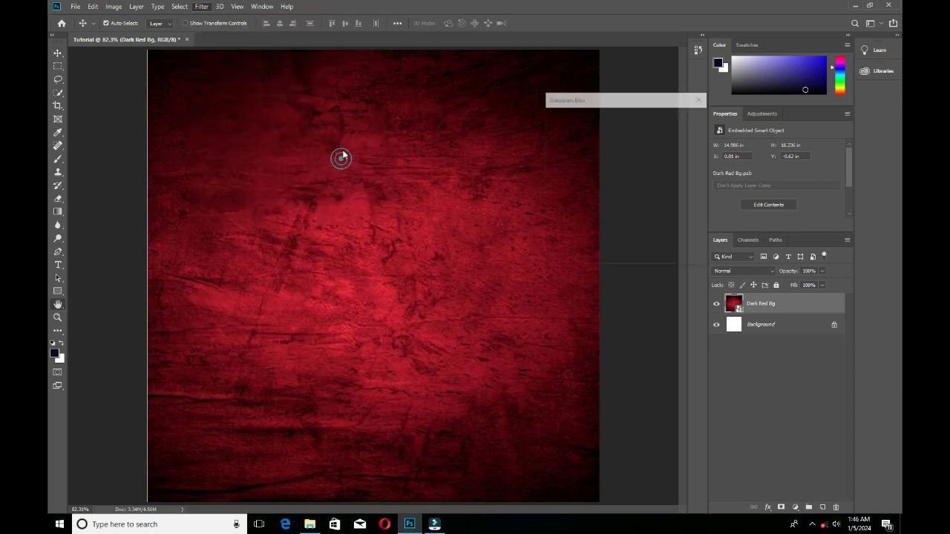
pyautogui.moveTo(576, 256)
pyautogui.mouseDown()
pyautogui.moveTo(555, 258)
pyautogui.moveTo(590, 259)
pyautogui.mouseUp()
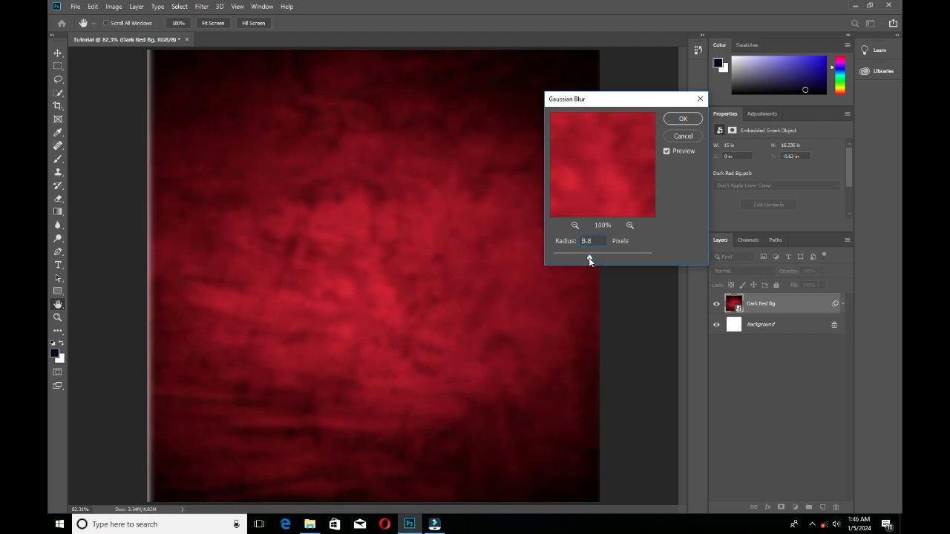
pyautogui.click(676, 120)
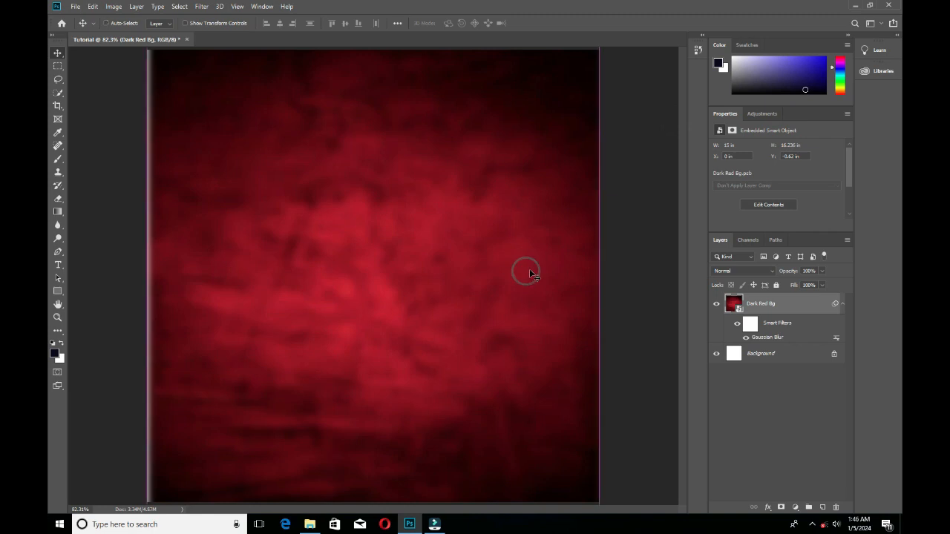
# Scale the Dark Red Bg layer about its centre to 103.44% beyond the canvas edges and collapse its smart filter list.
pyautogui.hotkey('ctrl', '-')
pyautogui.hotkey('ctrl', 't')
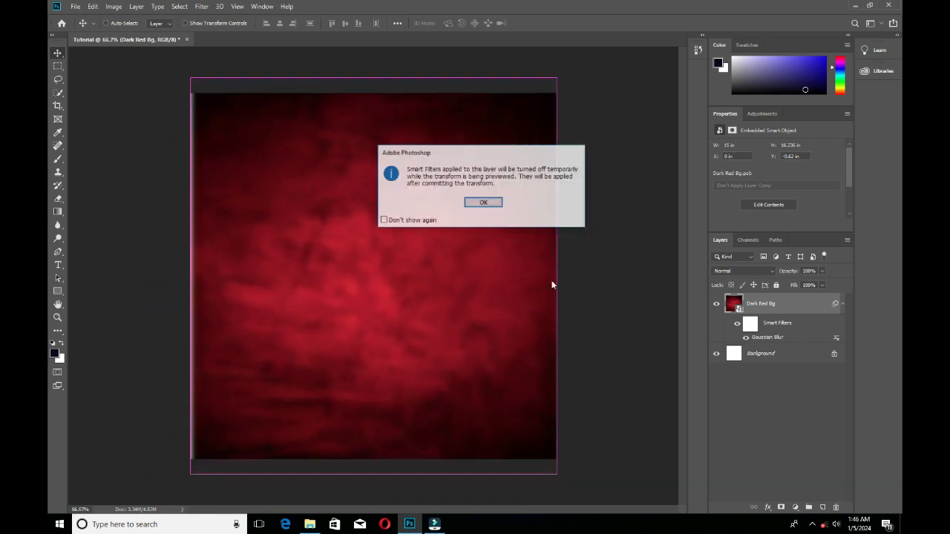
pyautogui.click(483, 201)
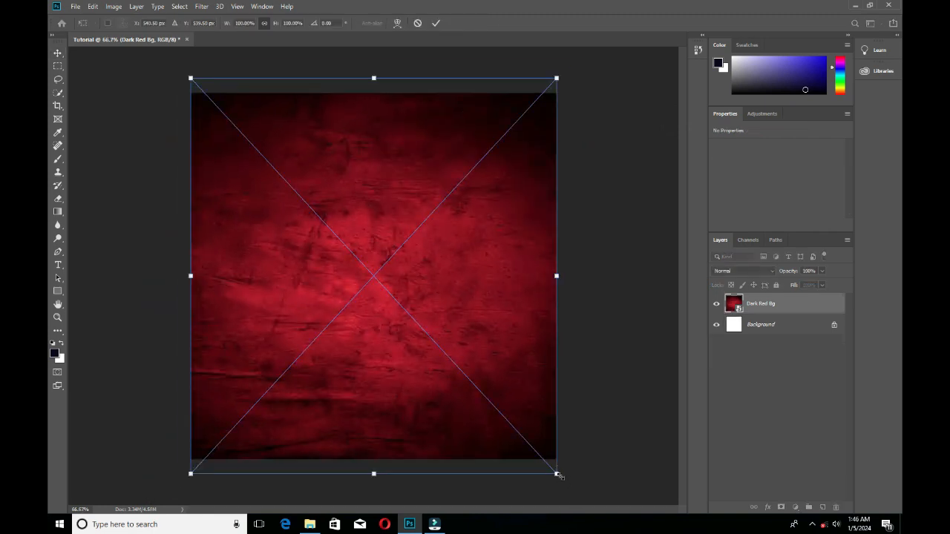
pyautogui.moveTo(559, 476); pyautogui.dragTo(567, 483)
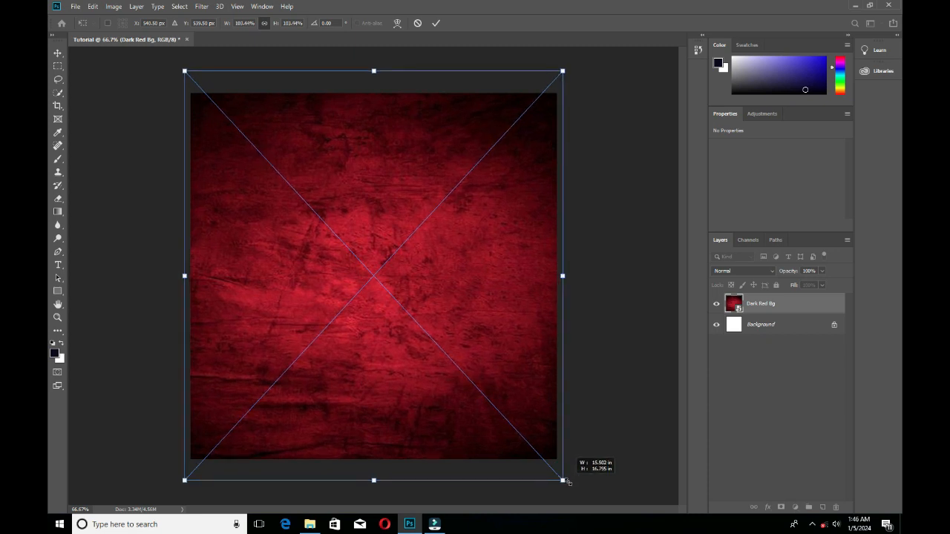
pyautogui.press('Return')
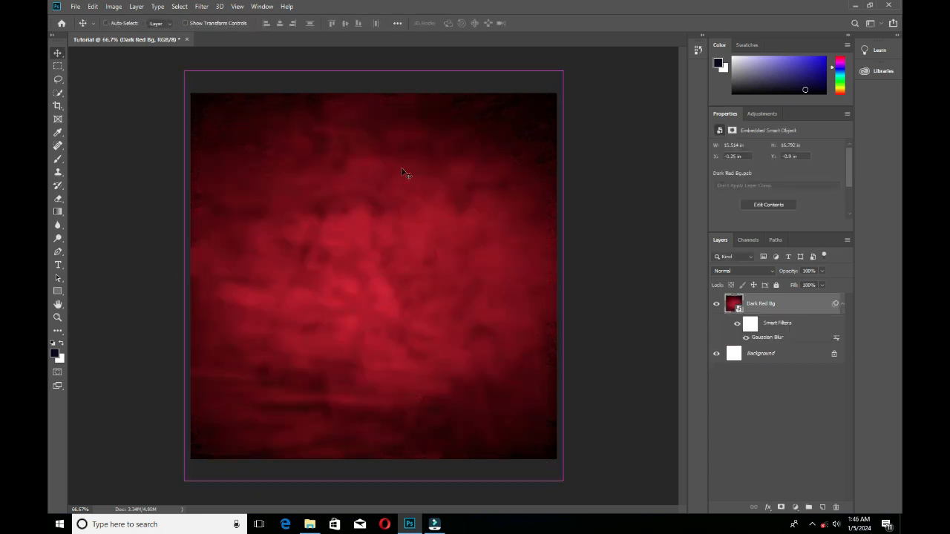
pyautogui.hotkey('ctrl', '0')
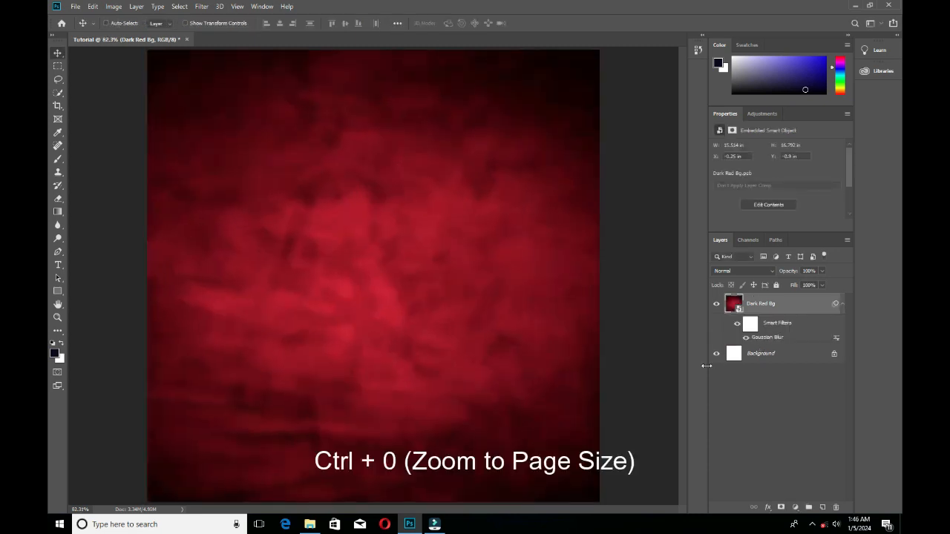
pyautogui.hotkey('ctrl', '-')
pyautogui.hotkey('ctrl', '-')
pyautogui.hotkey('ctrl', '-')
pyautogui.hotkey('ctrl', '0')
pyautogui.click(841, 305)
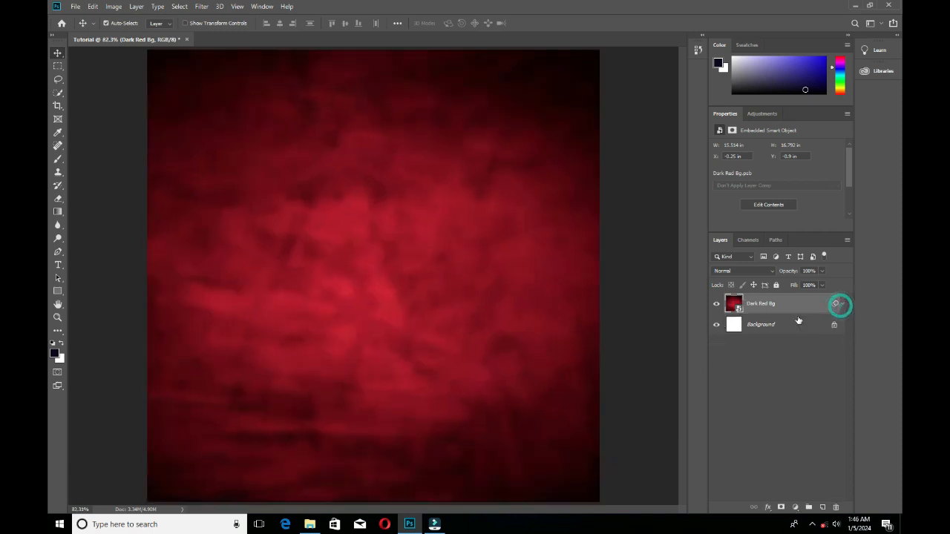
# Place the Blended CLock image from the Resource folder in File Explorer into the document, over the upper middle of the canvas.
pyautogui.click(310, 524)
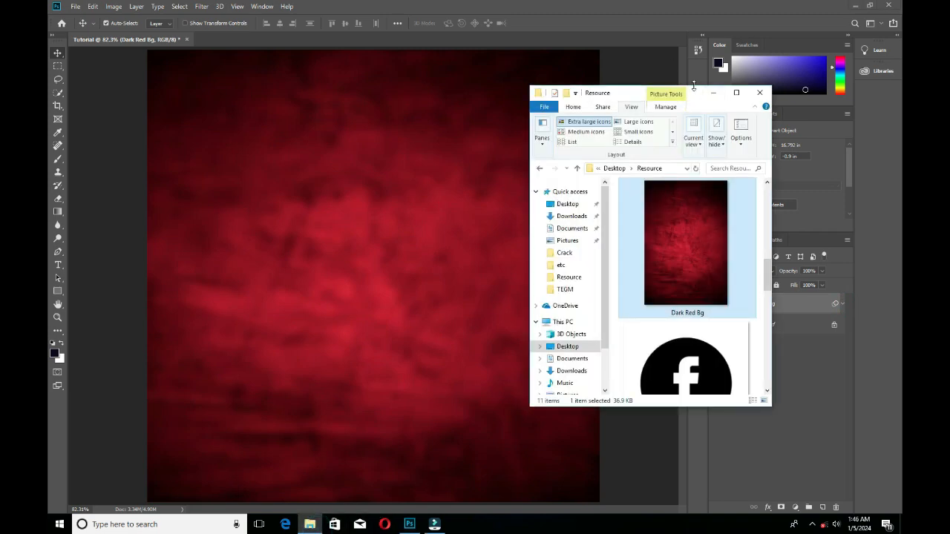
pyautogui.moveTo(694, 85); pyautogui.dragTo(694, 4)
pyautogui.moveTo(773, 180); pyautogui.dragTo(887, 171)
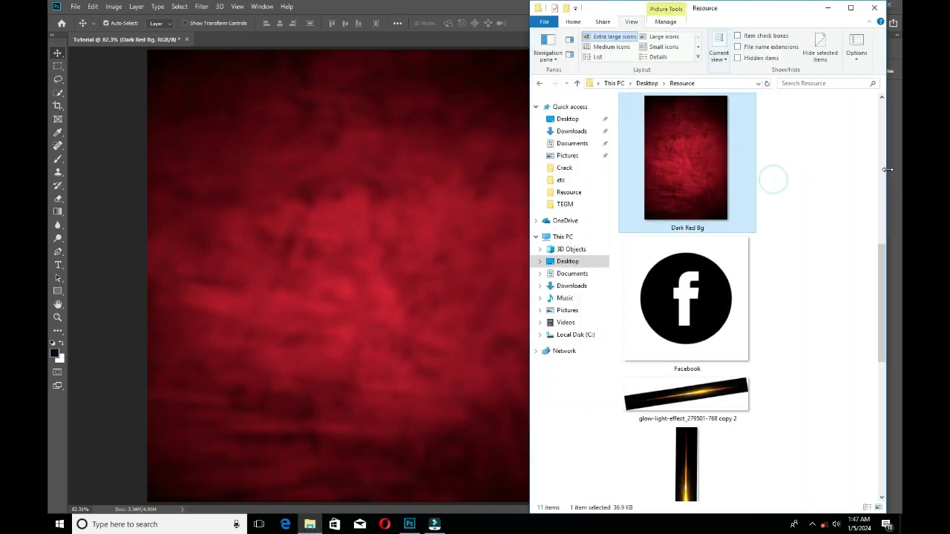
pyautogui.scroll(-5, 734, 261)
pyautogui.scroll(9, 734, 263)
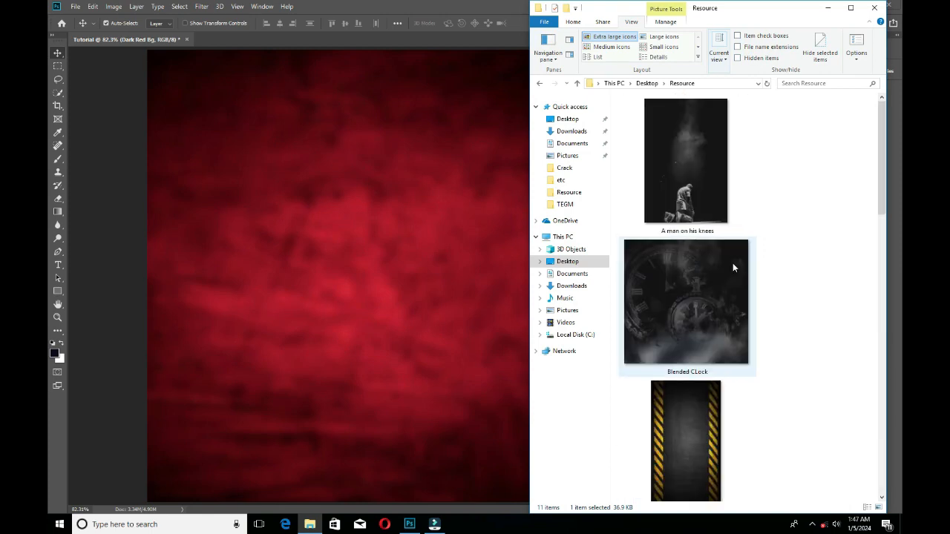
pyautogui.moveTo(732, 263); pyautogui.dragTo(338, 312)
pyautogui.moveTo(405, 306); pyautogui.dragTo(385, 216)
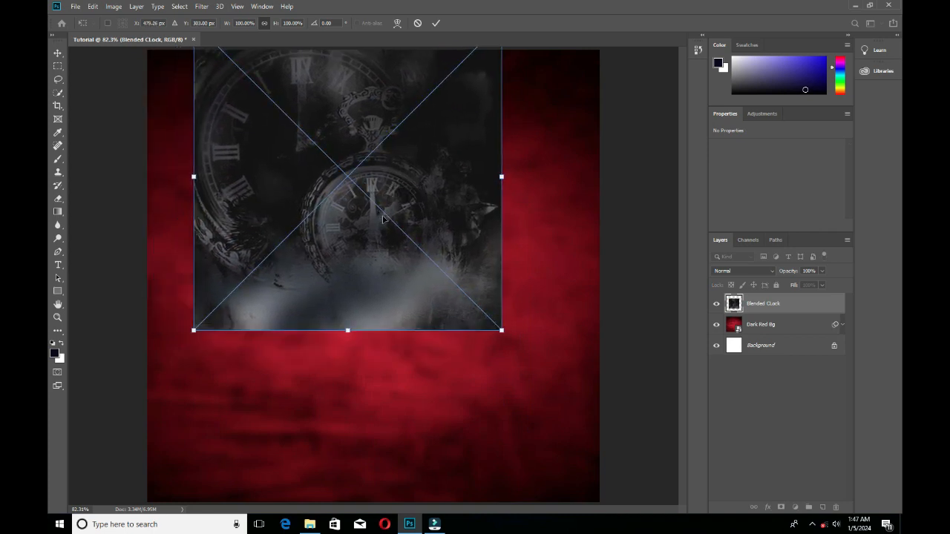
pyautogui.click(436, 24)
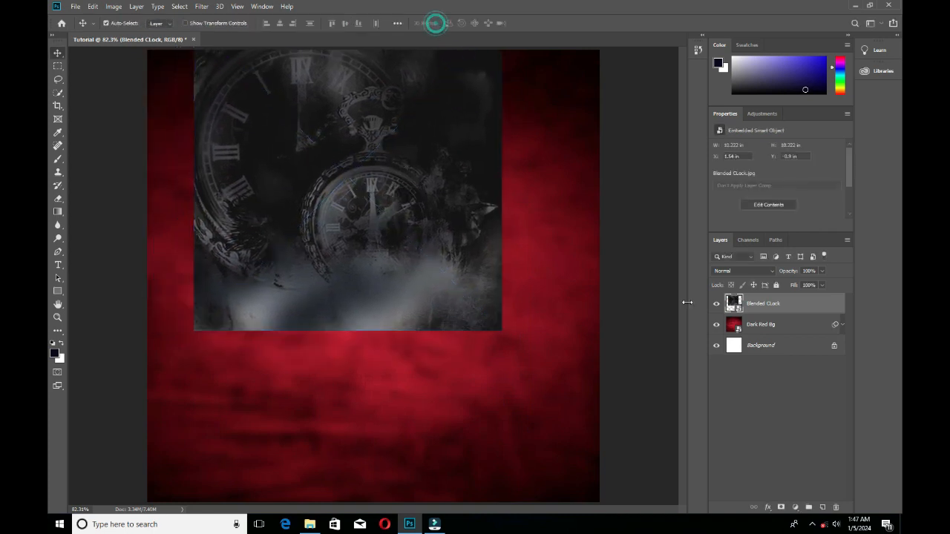
# Set the Blended CLock layer's blend mode to Luminosity.
pyautogui.click(759, 326)
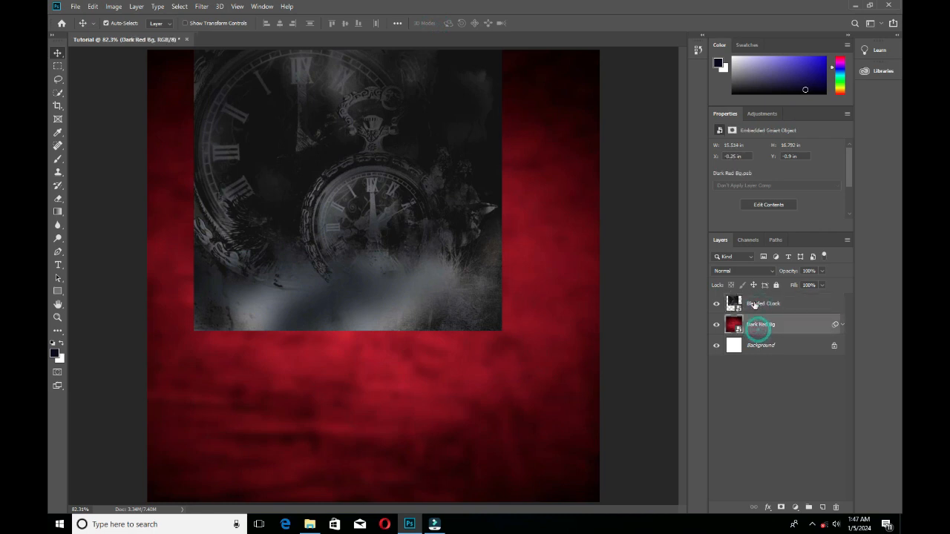
pyautogui.click(783, 388)
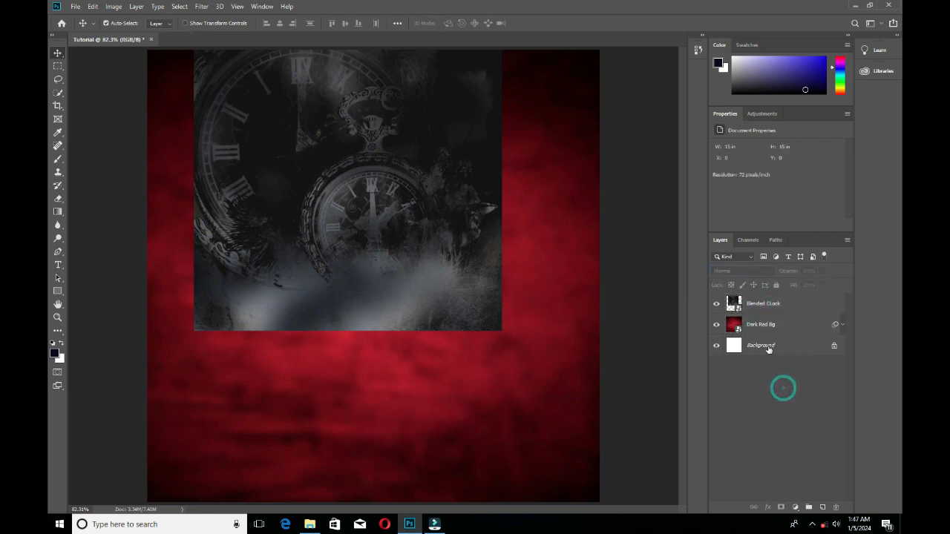
pyautogui.click(758, 326)
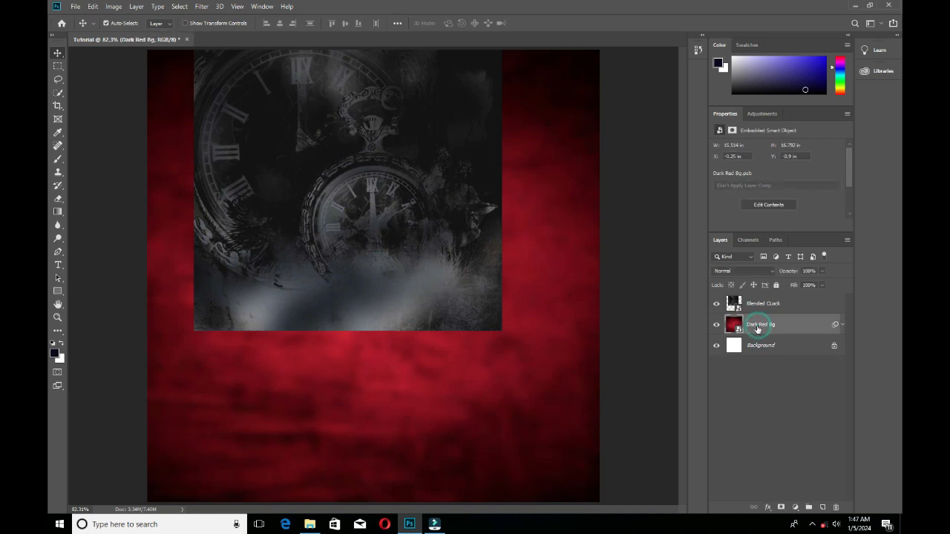
pyautogui.click(734, 272)
pyautogui.click(734, 271)
pyautogui.click(734, 272)
pyautogui.click(734, 272)
pyautogui.click(752, 310)
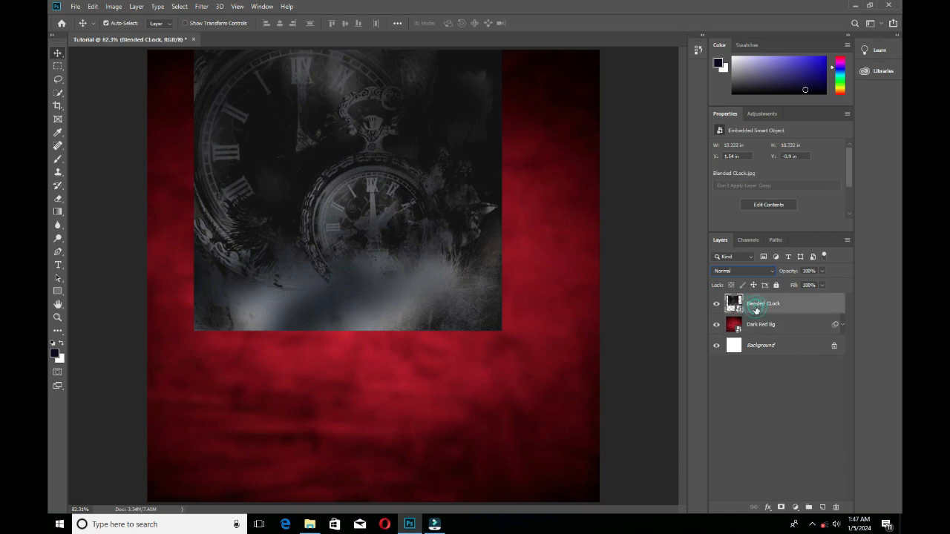
pyautogui.click(742, 270)
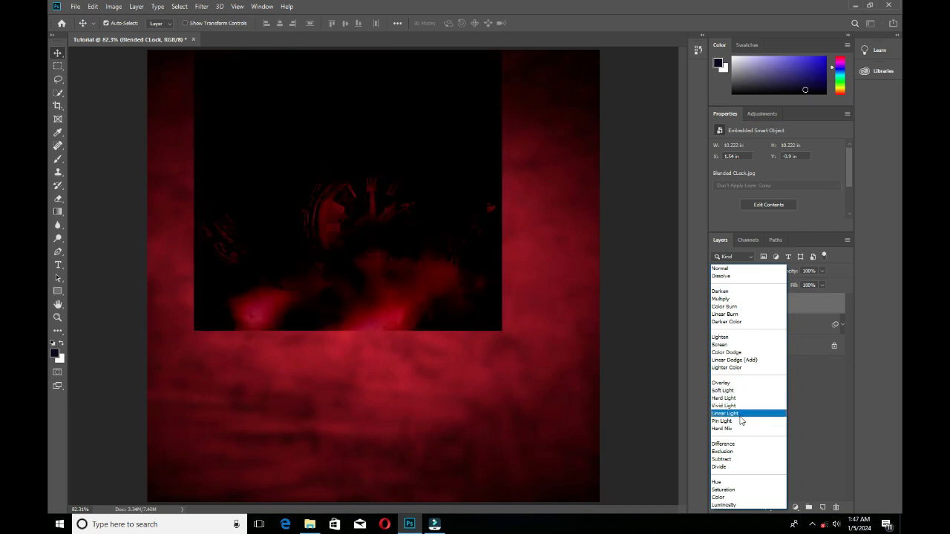
pyautogui.click(735, 505)
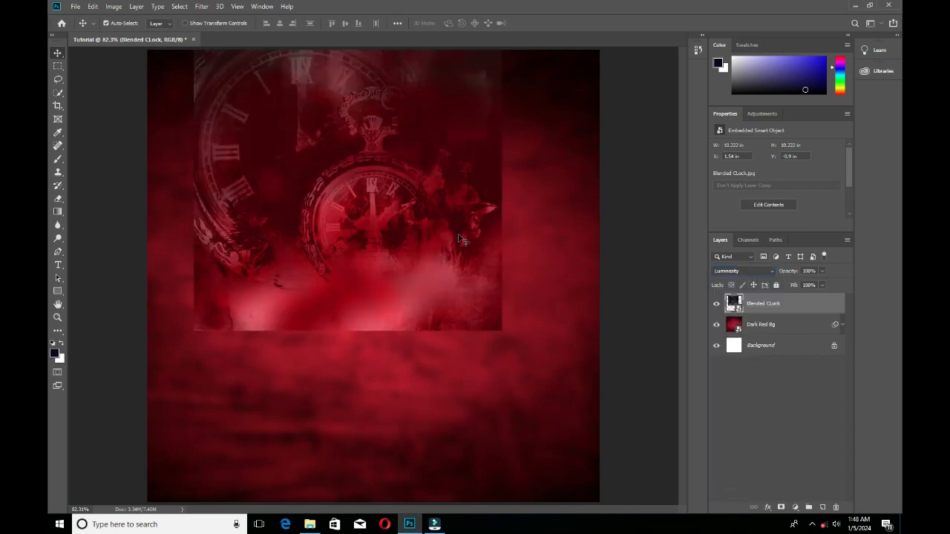
# Scale the Blended CLock image about its centre to 106.77% and move it slightly down on the canvas.
pyautogui.hotkey('ctrl', 't')
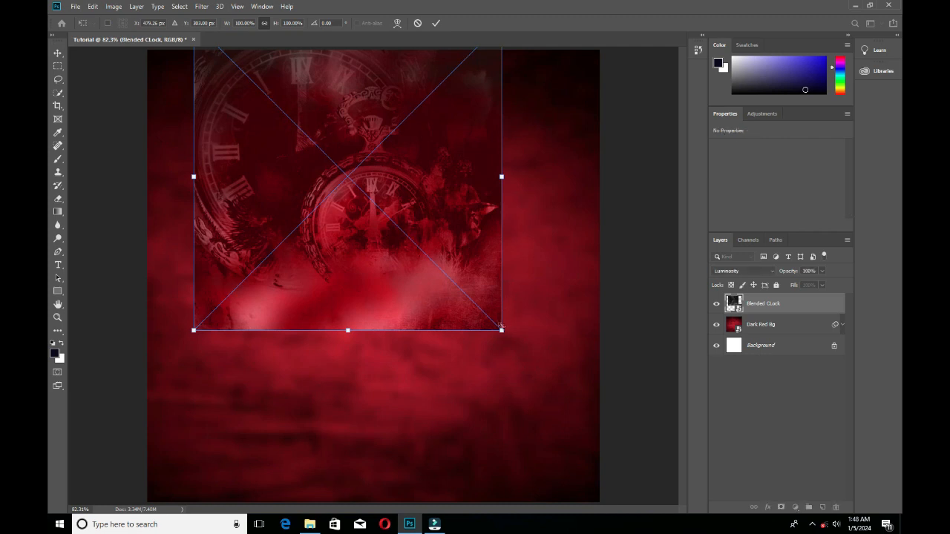
pyautogui.moveTo(502, 331); pyautogui.dragTo(512, 339)
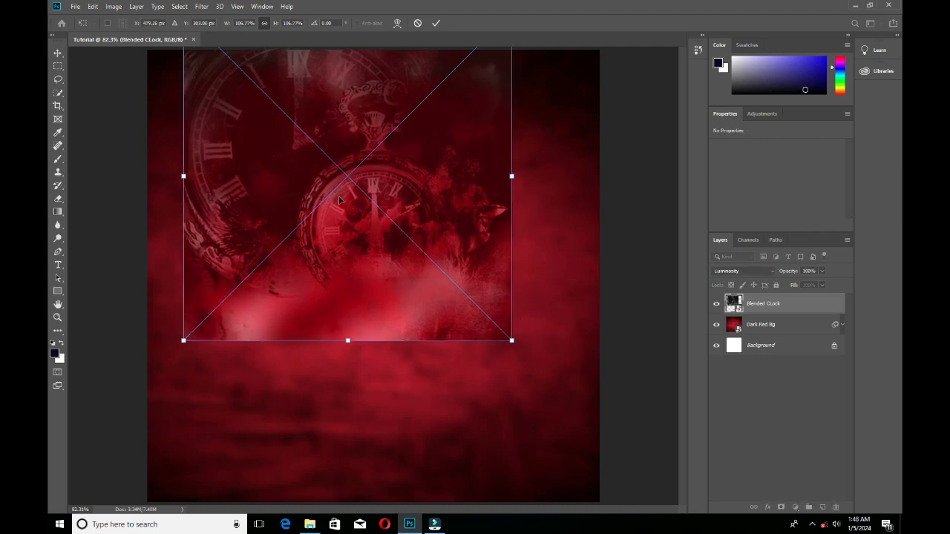
pyautogui.moveTo(338, 199); pyautogui.dragTo(369, 214)
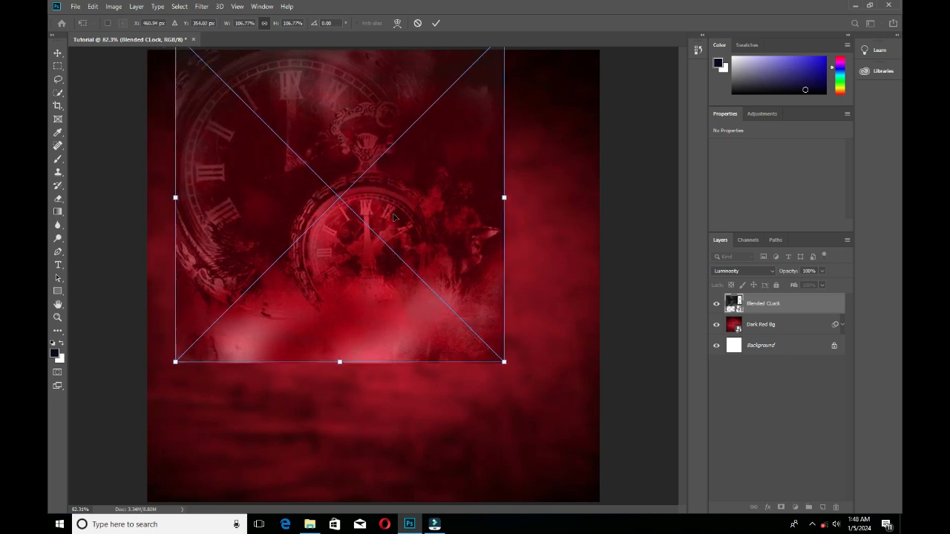
pyautogui.moveTo(356, 159); pyautogui.dragTo(365, 158)
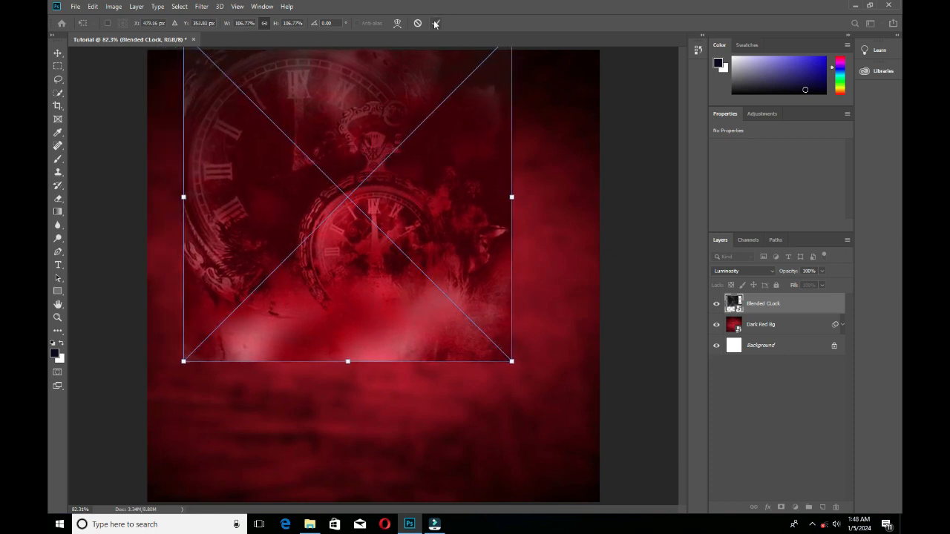
pyautogui.click(435, 23)
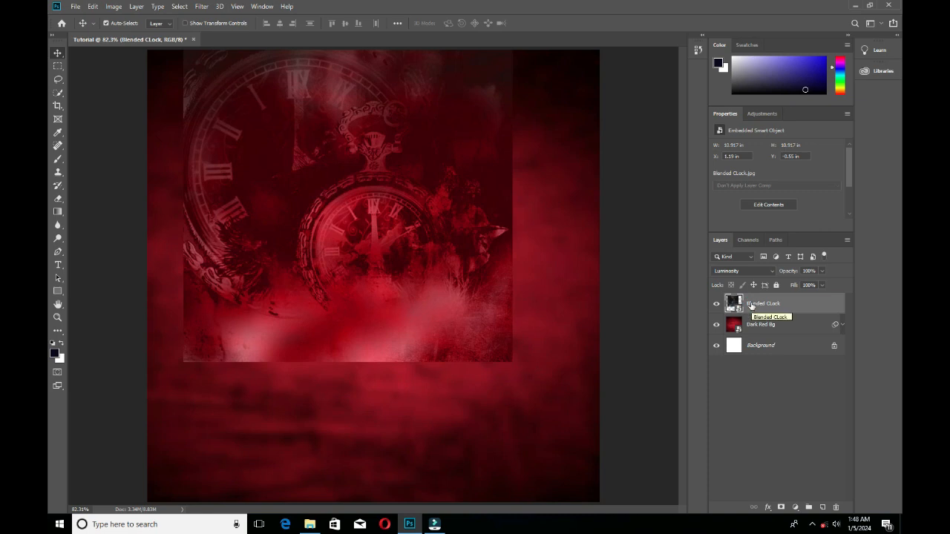
# Add a white layer mask to the Blended CLock layer.
pyautogui.click(780, 508)
pyautogui.click(763, 307)
pyautogui.click(780, 508)
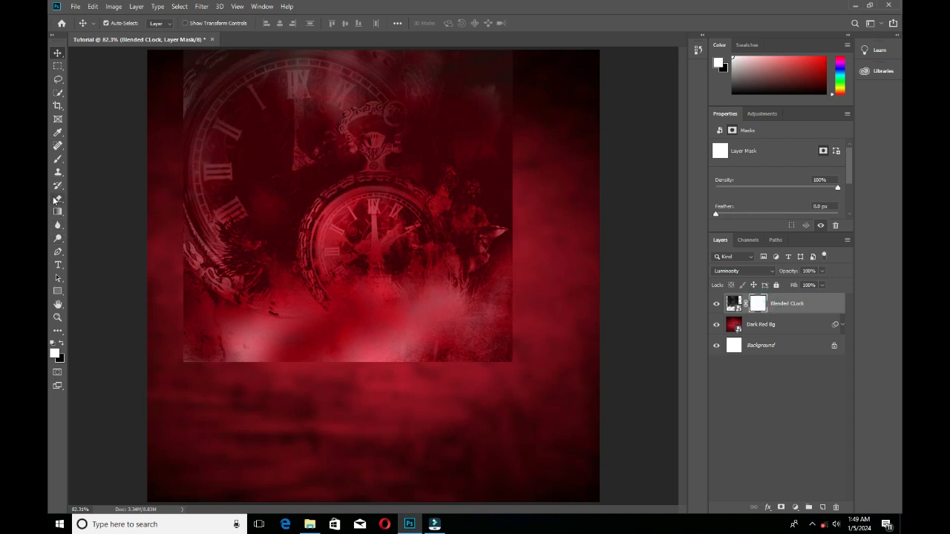
# Activate the Brush tool and swap the colours so that black is the foreground for masking.
pyautogui.click(57, 161)
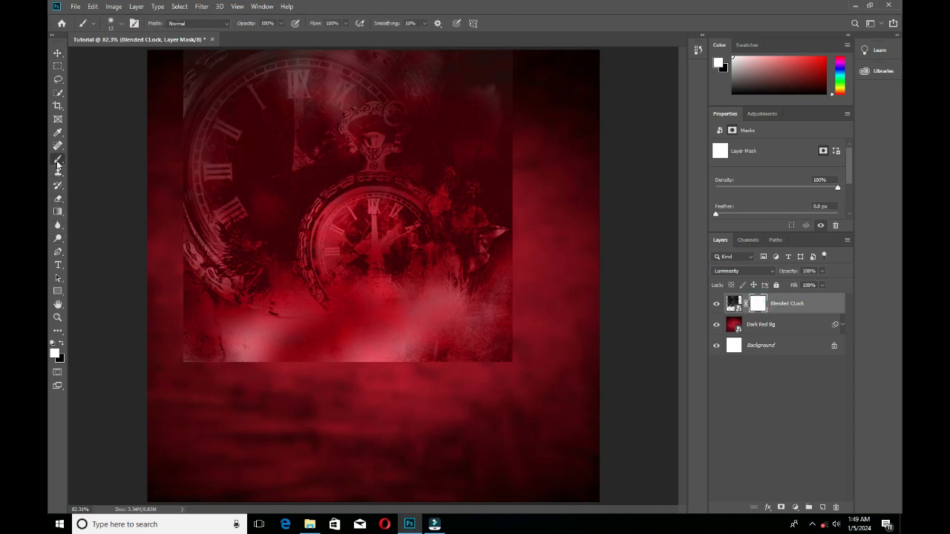
pyautogui.rightClick(59, 163)
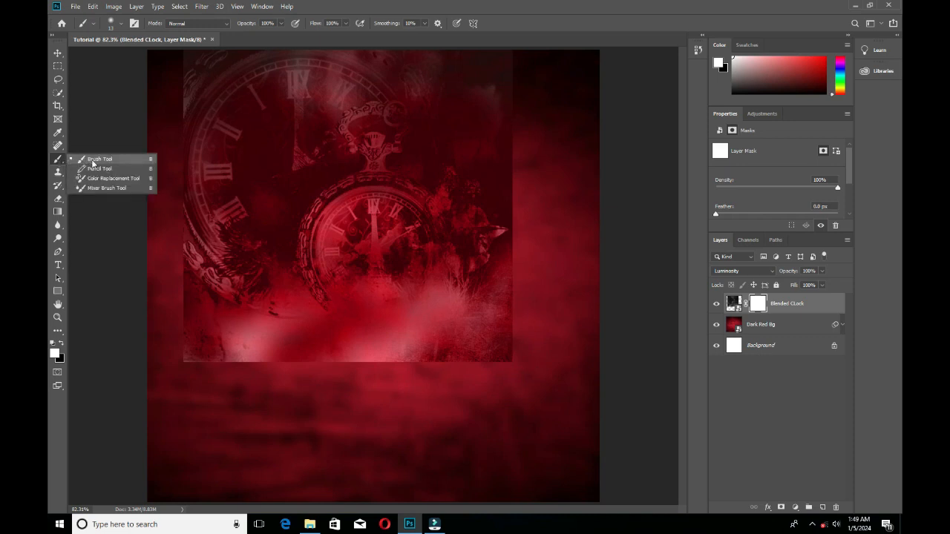
pyautogui.click(93, 159)
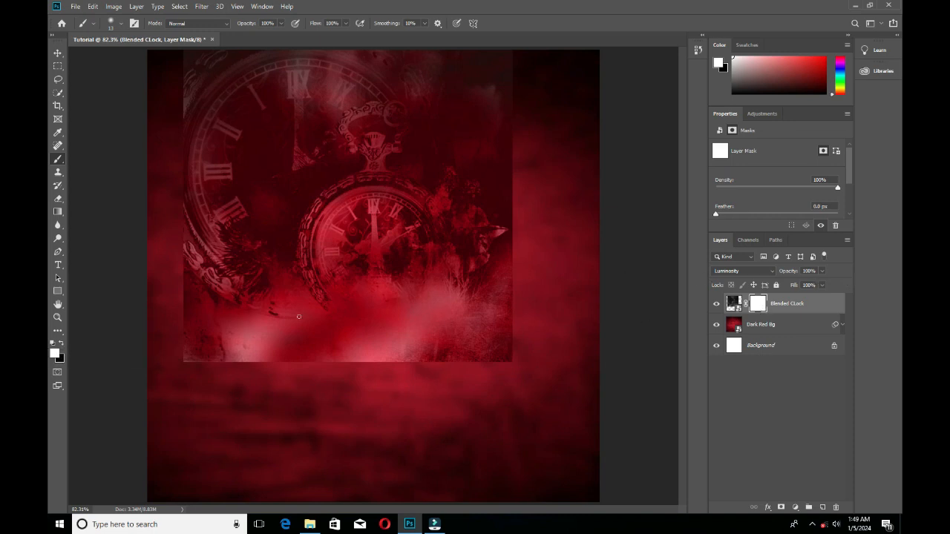
pyautogui.click(62, 345)
# Set the soft round brush's size to 400 px for painting on the Blended CLock mask.
pyautogui.click(122, 25)
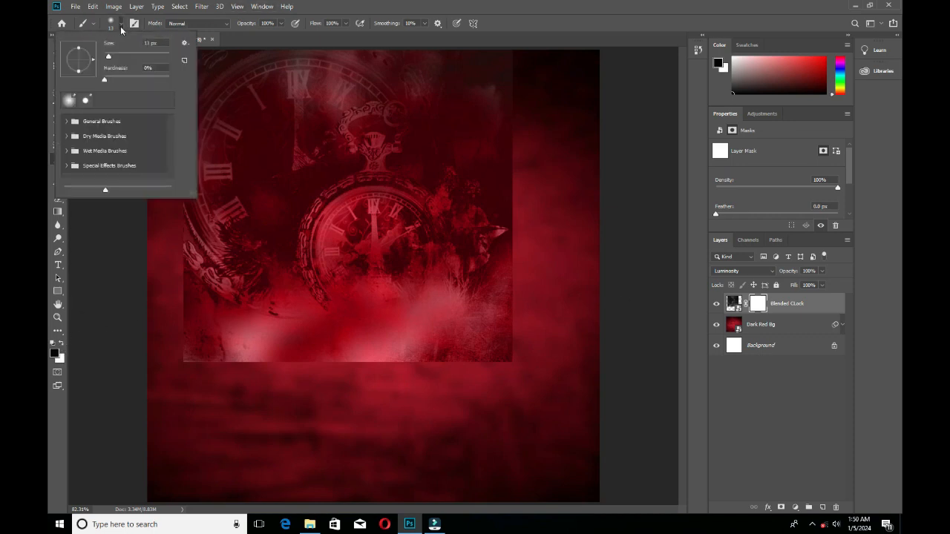
pyautogui.moveTo(109, 56); pyautogui.dragTo(159, 61)
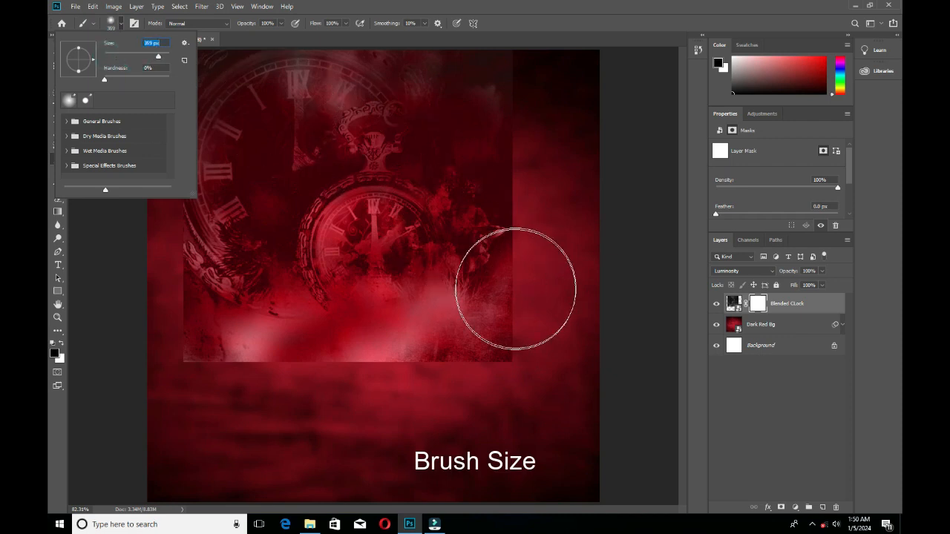
pyautogui.moveTo(157, 60); pyautogui.dragTo(160, 60)
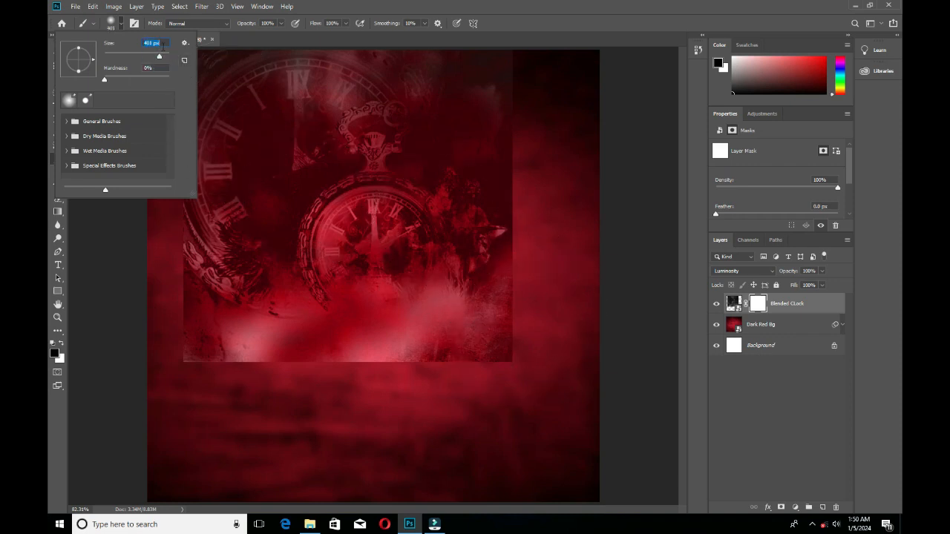
pyautogui.write('400')
pyautogui.press('Tab')
pyautogui.press('Return')
pyautogui.press(']')
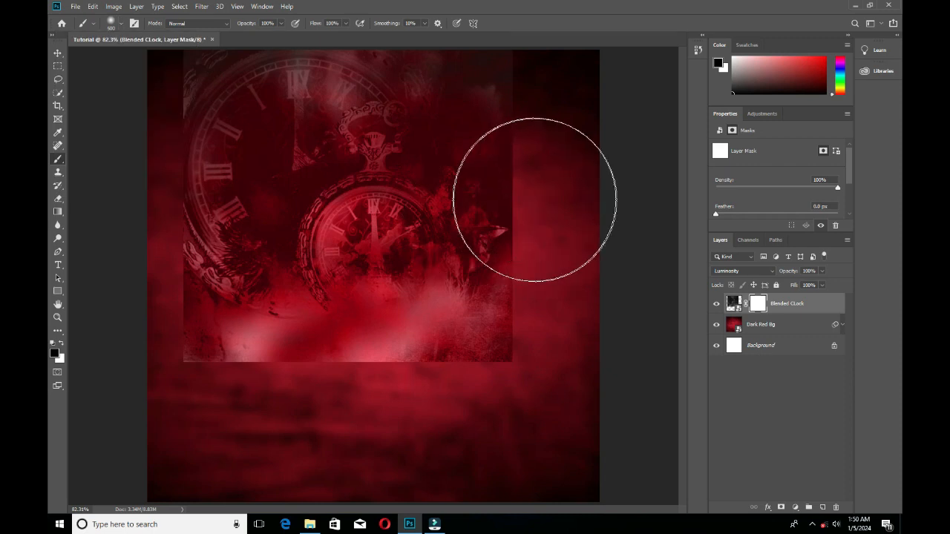
pyautogui.press('[')
pyautogui.press(']')
pyautogui.press('[')
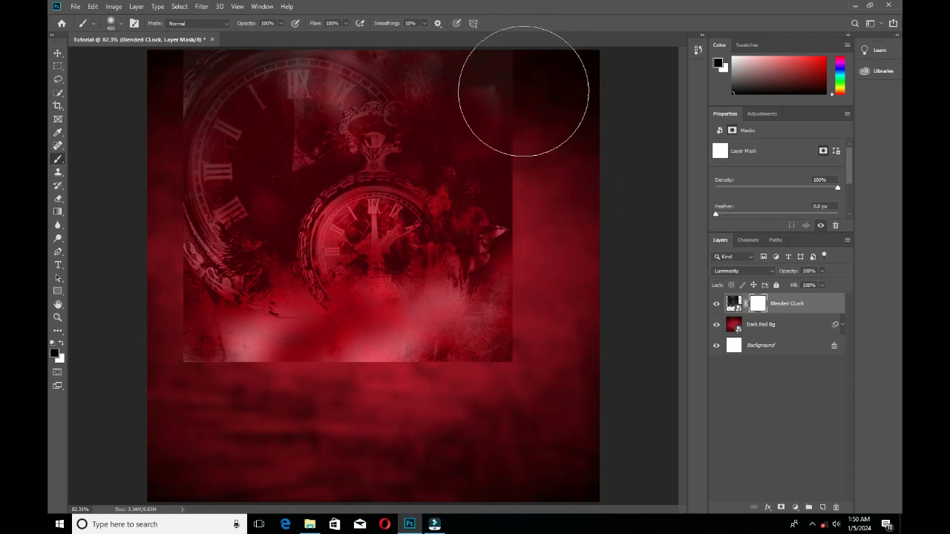
# Paint black around the edges of the Blended CLock mask to fade the clock image into the red background.
pyautogui.moveTo(526, 88)
pyautogui.mouseDown()
pyautogui.moveTo(558, 280)
pyautogui.moveTo(558, 308)
pyautogui.moveTo(534, 357)
pyautogui.moveTo(507, 373)
pyautogui.moveTo(366, 398)
pyautogui.moveTo(261, 398)
pyautogui.moveTo(180, 384)
pyautogui.moveTo(187, 371)
pyautogui.moveTo(158, 338)
pyautogui.moveTo(130, 218)
pyautogui.moveTo(127, 71)
pyautogui.moveTo(131, 226)
pyautogui.moveTo(148, 297)
pyautogui.moveTo(152, 104)
pyautogui.moveTo(136, 111)
pyautogui.moveTo(179, 305)
pyautogui.moveTo(222, 360)
pyautogui.mouseUp()
pyautogui.click(56, 54)
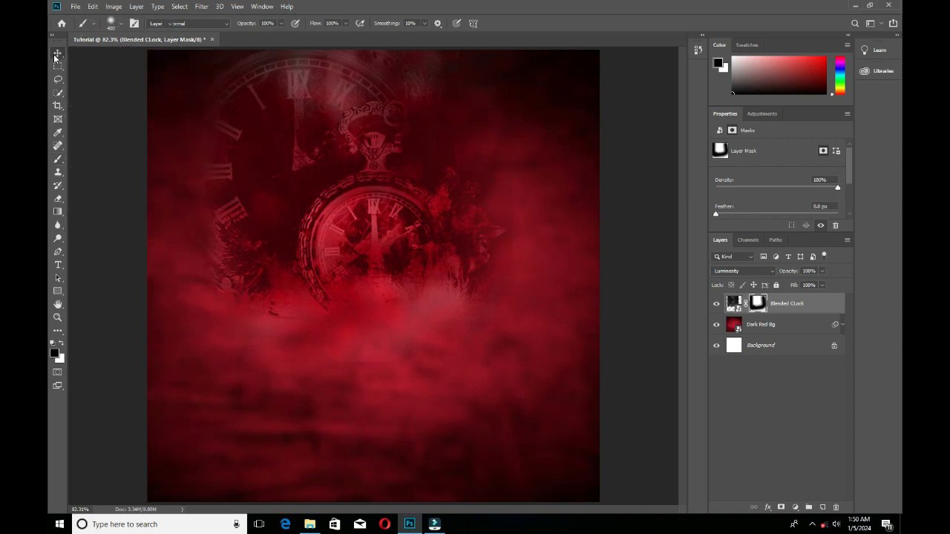
pyautogui.click(785, 303)
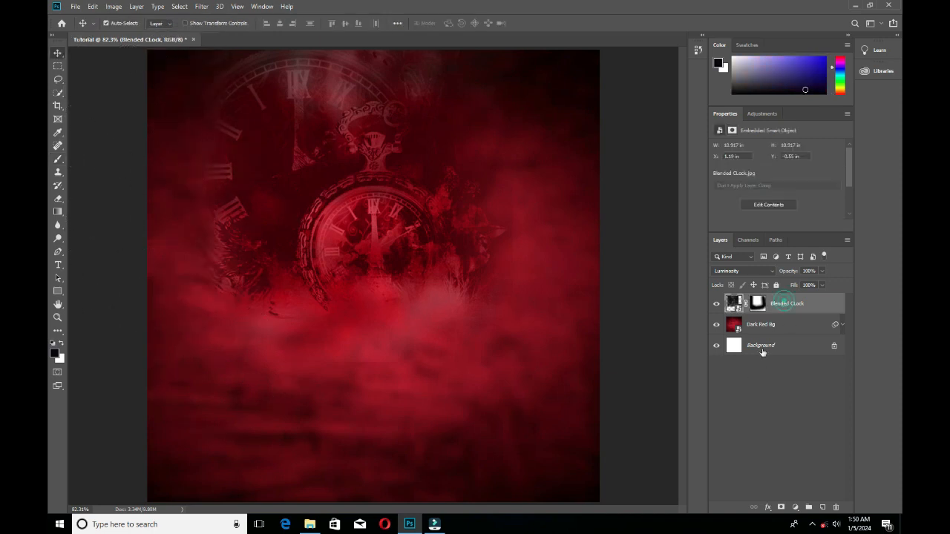
pyautogui.click(779, 300)
# Place the Man Praying image from the Resource folder and align its right side with the canvas's right edge.
pyautogui.moveTo(309, 524)
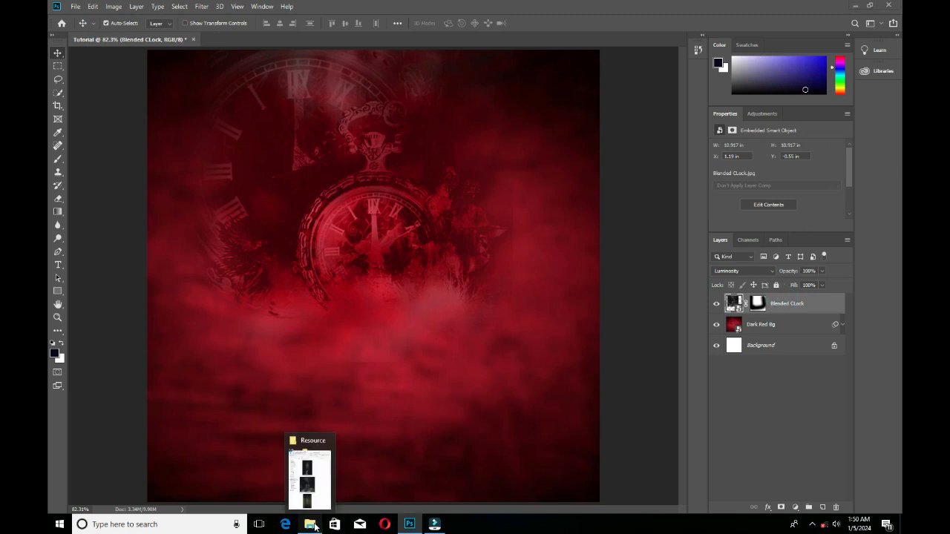
pyautogui.click(334, 503)
pyautogui.scroll(-5, 767, 209)
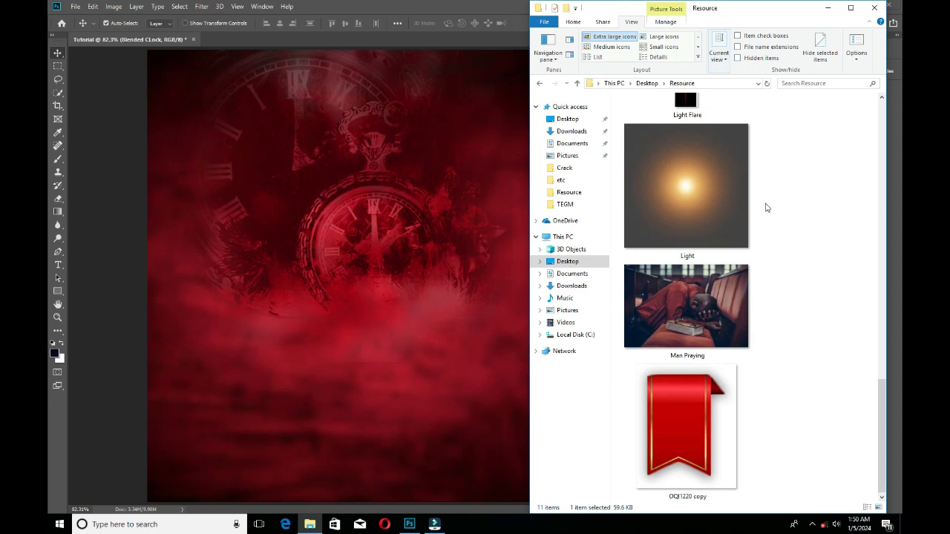
pyautogui.scroll(5, 764, 214)
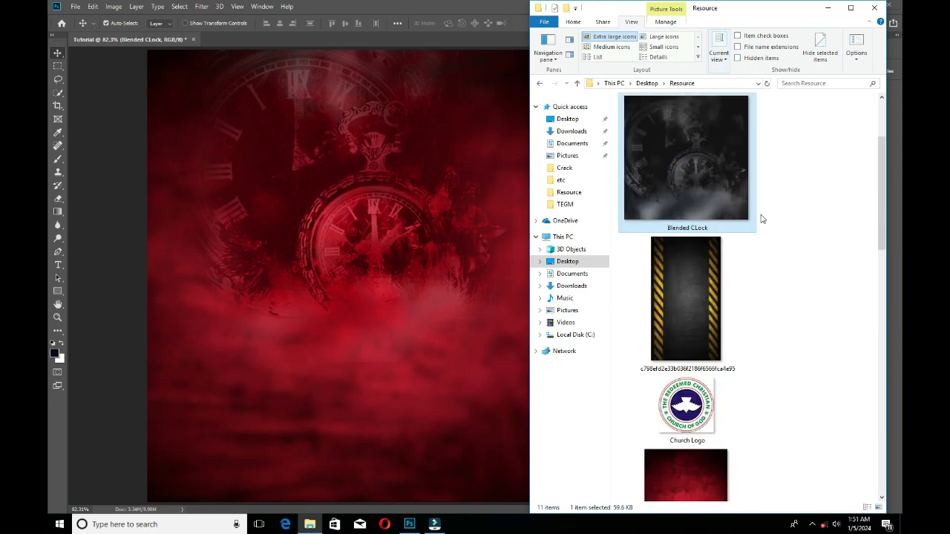
pyautogui.scroll(-5, 762, 219)
pyautogui.click(695, 314)
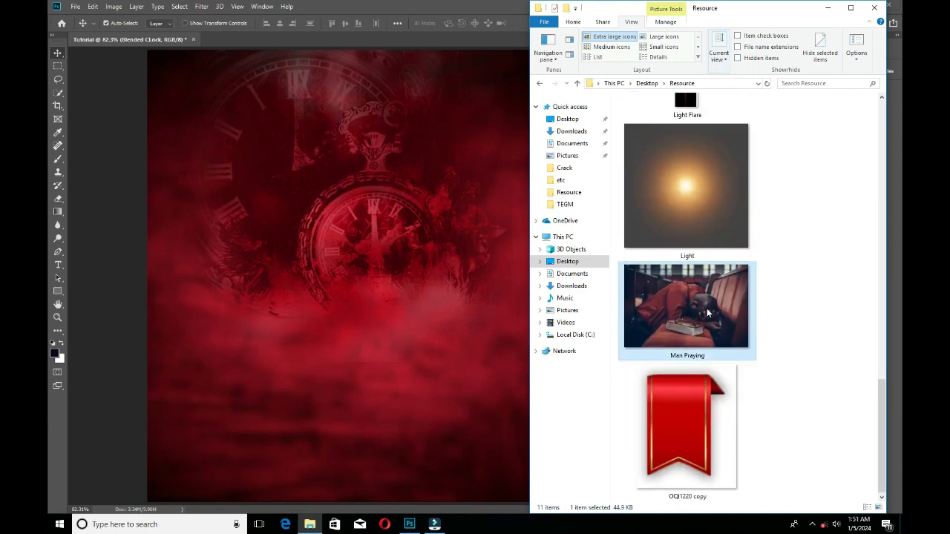
pyautogui.moveTo(707, 313); pyautogui.dragTo(507, 320)
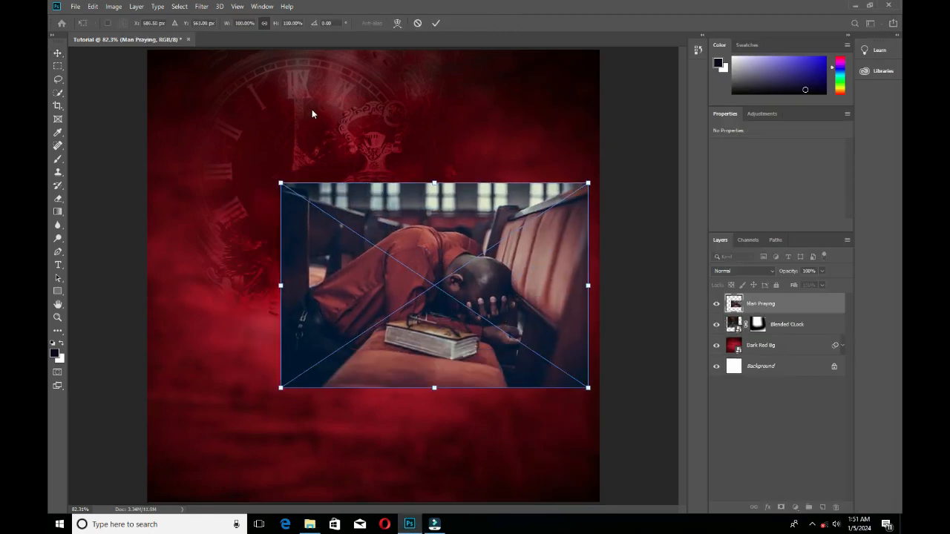
pyautogui.moveTo(486, 277); pyautogui.dragTo(498, 282)
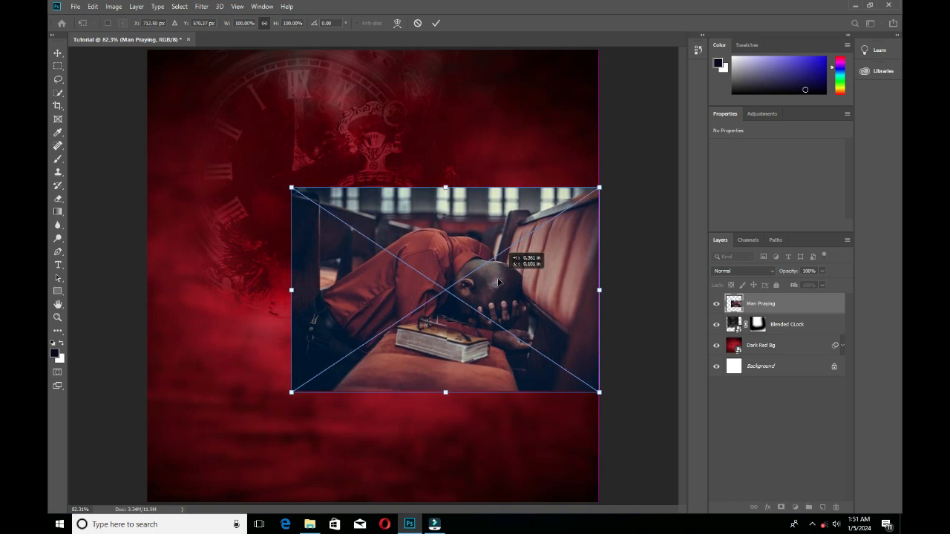
pyautogui.click(436, 26)
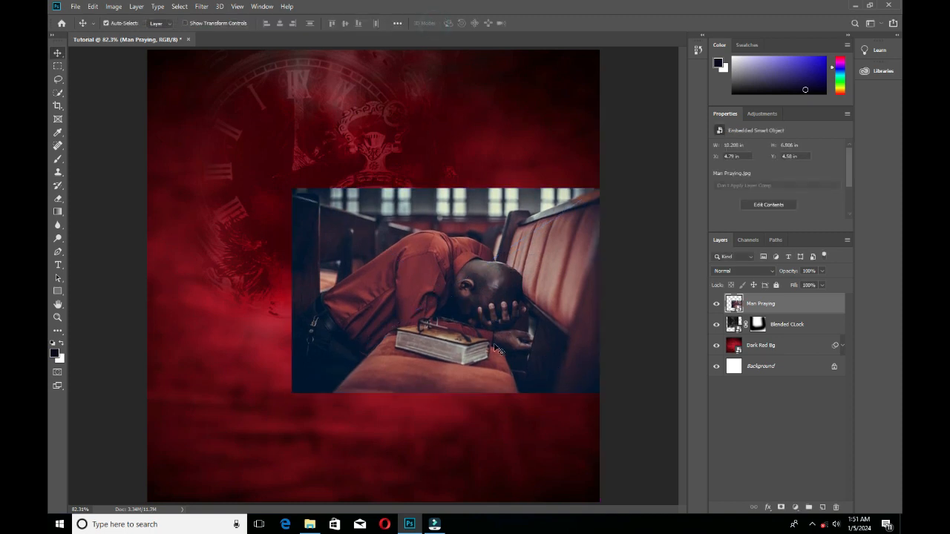
# Set the Man Praying layer to Luminosity blending and shift it right, partly beyond the canvas, and slightly down.
pyautogui.moveTo(498, 347); pyautogui.dragTo(548, 347)
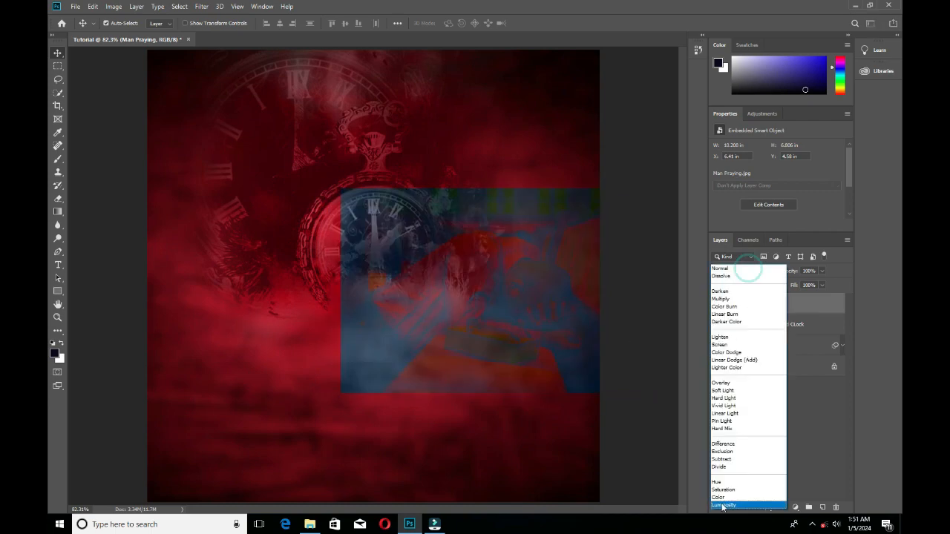
pyautogui.click(742, 271)
pyautogui.click(731, 507)
pyautogui.moveTo(542, 362); pyautogui.dragTo(554, 371)
# Add a layer mask to Man Praying and brush black over its hard edges to blend them into the background.
pyautogui.click(781, 507)
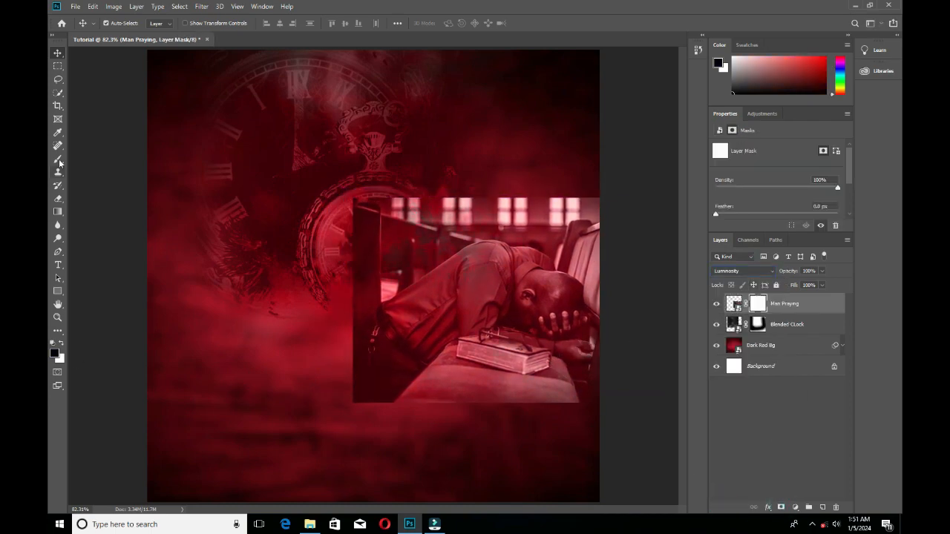
pyautogui.press('b')
pyautogui.moveTo(340, 291)
pyautogui.mouseDown()
pyautogui.moveTo(290, 344)
pyautogui.moveTo(287, 202)
pyautogui.mouseUp()
pyautogui.press('v')
# Place the A man on his knees image from the Resource folder and move it against the canvas's right edge.
pyautogui.click(310, 524)
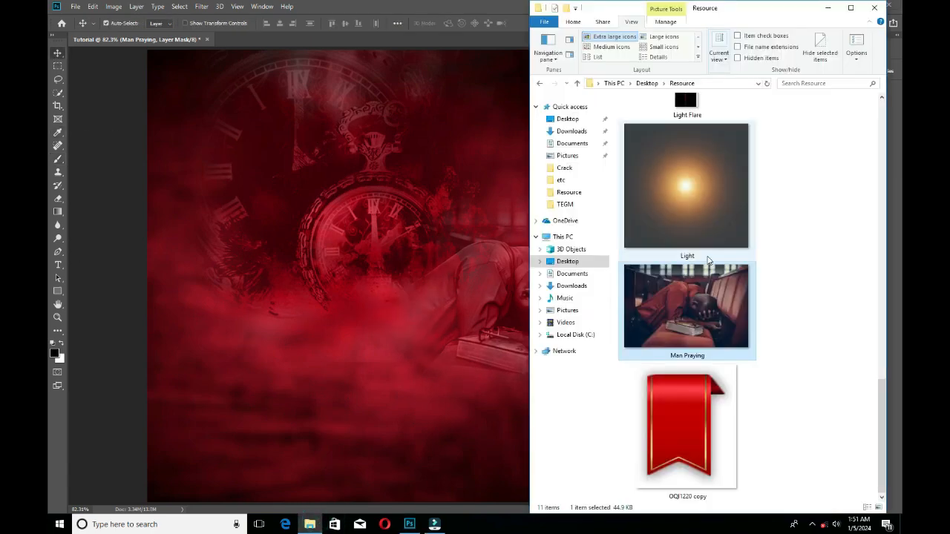
pyautogui.scroll(6, 690, 208)
pyautogui.click(696, 204)
pyautogui.moveTo(696, 204); pyautogui.dragTo(371, 259)
pyautogui.rightClick(389, 291)
pyautogui.click(422, 412)
pyautogui.moveTo(396, 362); pyautogui.dragTo(472, 361)
pyautogui.press('Return')
# Set the A man on his knees layer to Luminosity blending and add a white layer mask to it.
pyautogui.click(742, 271)
pyautogui.click(732, 505)
pyautogui.click(781, 508)
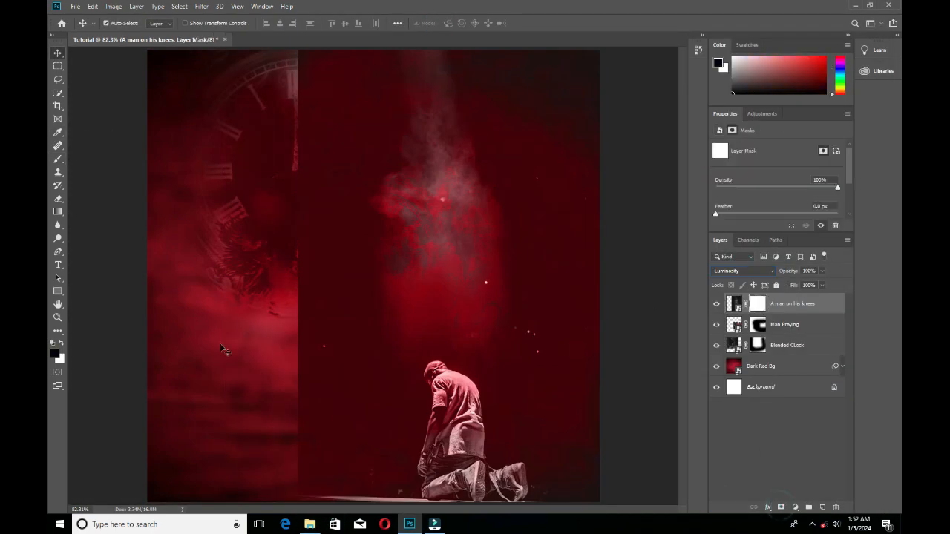
# Paint black on the A man on his knees mask to hide everything around the kneeling figure.
pyautogui.press('b')
pyautogui.moveTo(305, 179)
pyautogui.mouseDown()
pyautogui.moveTo(581, 282)
pyautogui.moveTo(297, 475)
pyautogui.moveTo(591, 422)
pyautogui.mouseUp()
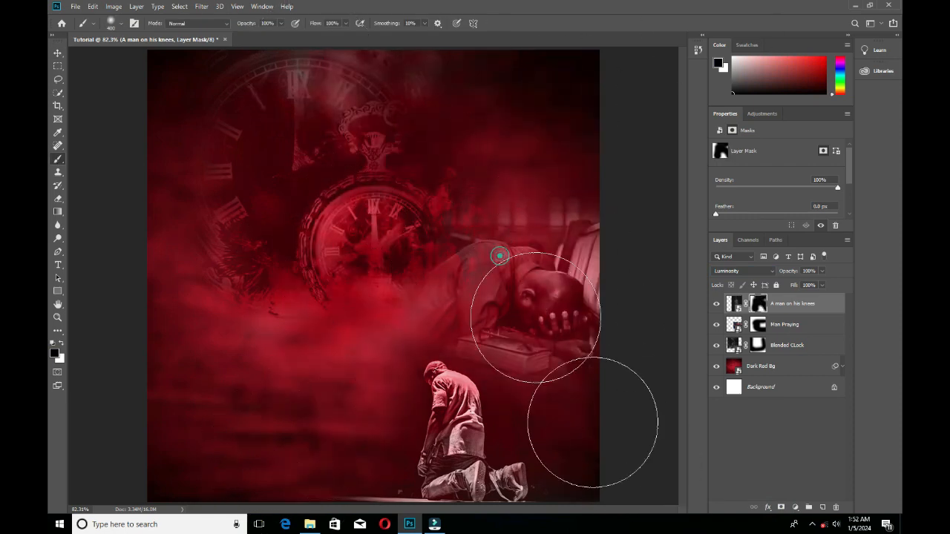
pyautogui.press('v')
# Move the kneeling man slightly down and left, and the praying man slightly down and right.
pyautogui.click(734, 303)
pyautogui.moveTo(486, 424); pyautogui.dragTo(473, 433)
pyautogui.moveTo(512, 297); pyautogui.dragTo(525, 304)
# Scale the Blended CLock image down to about 9.11 in wide and position it in the canvas's upper left area.
pyautogui.click(357, 200)
pyautogui.hotkey('ctrl', 't')
pyautogui.moveTo(511, 361); pyautogui.dragTo(455, 306)
pyautogui.moveTo(360, 212)
pyautogui.mouseDown()
pyautogui.moveTo(368, 212)
pyautogui.moveTo(357, 201)
pyautogui.mouseUp()
pyautogui.press('Return')
pyautogui.click(90, 81)
pyautogui.click(646, 401)
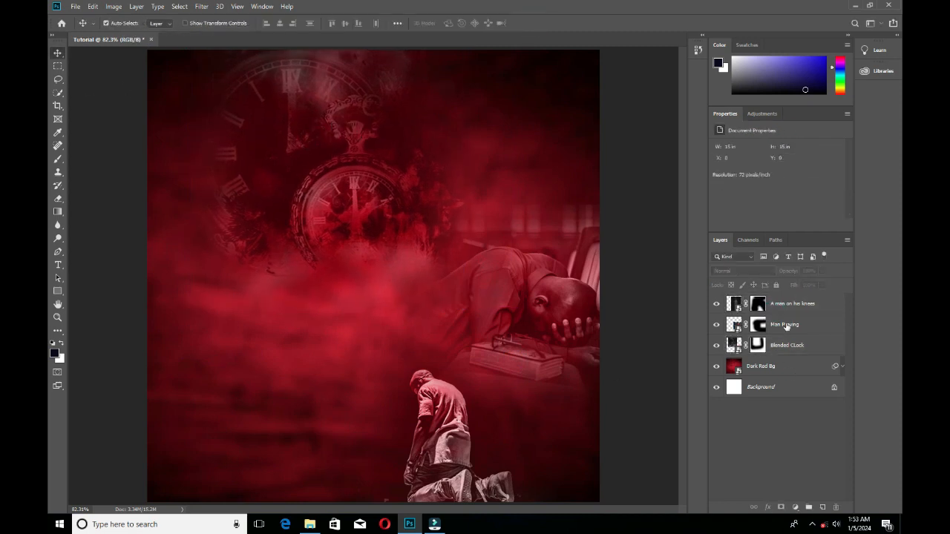
pyautogui.click(787, 308)
pyautogui.click(773, 326)
pyautogui.click(782, 345)
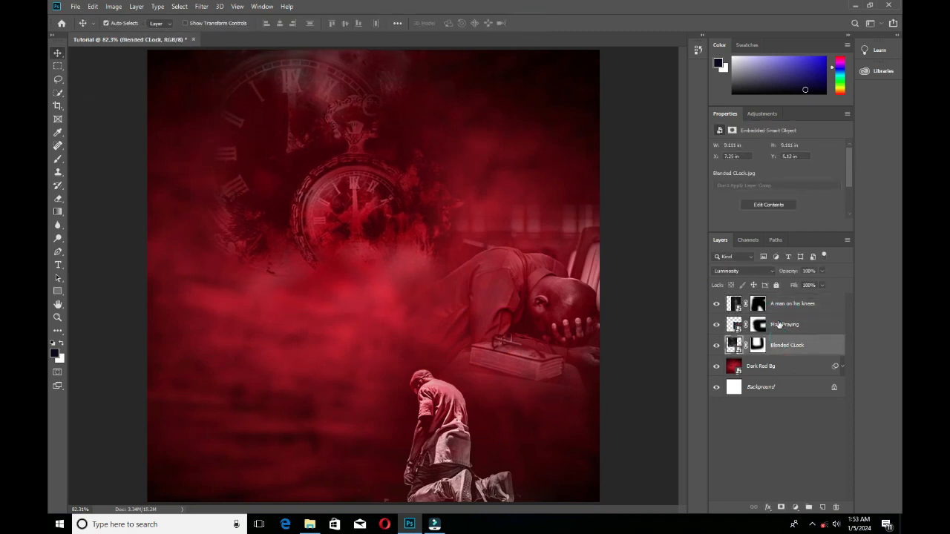
pyautogui.click(779, 325)
pyautogui.click(778, 300)
pyautogui.click(787, 343)
pyautogui.keyDown('shift'); pyautogui.click(785, 310); pyautogui.keyUp('shift')
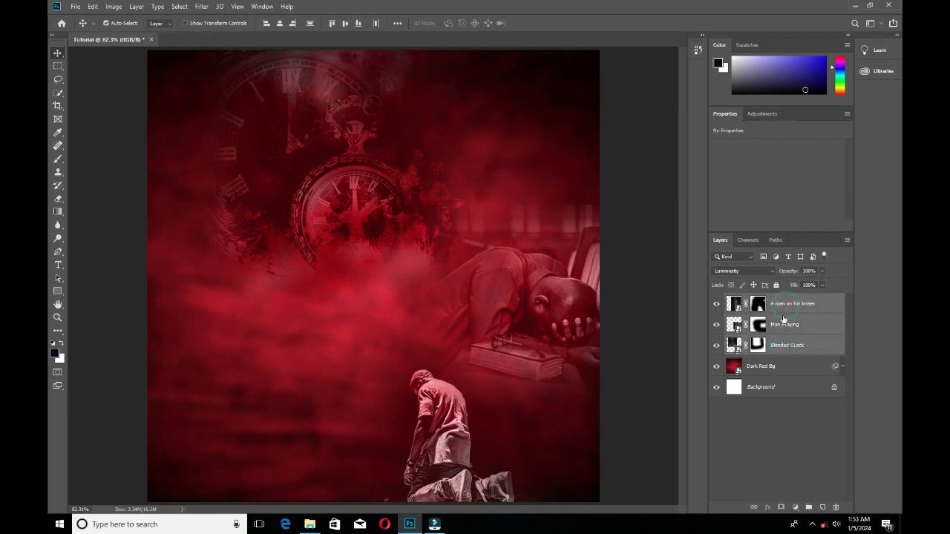
pyautogui.click(767, 411)
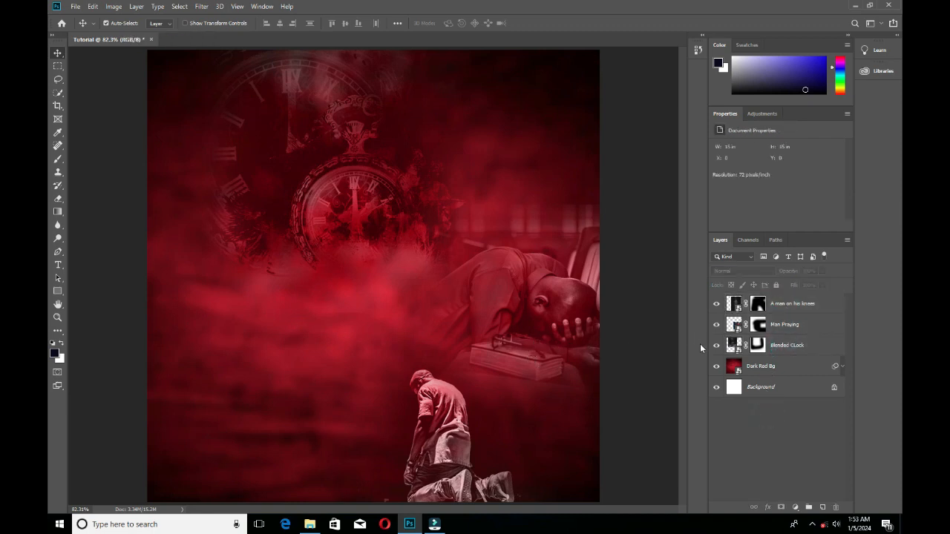
# Lower the Blended CLock layer's opacity to 82%.
pyautogui.click(807, 342)
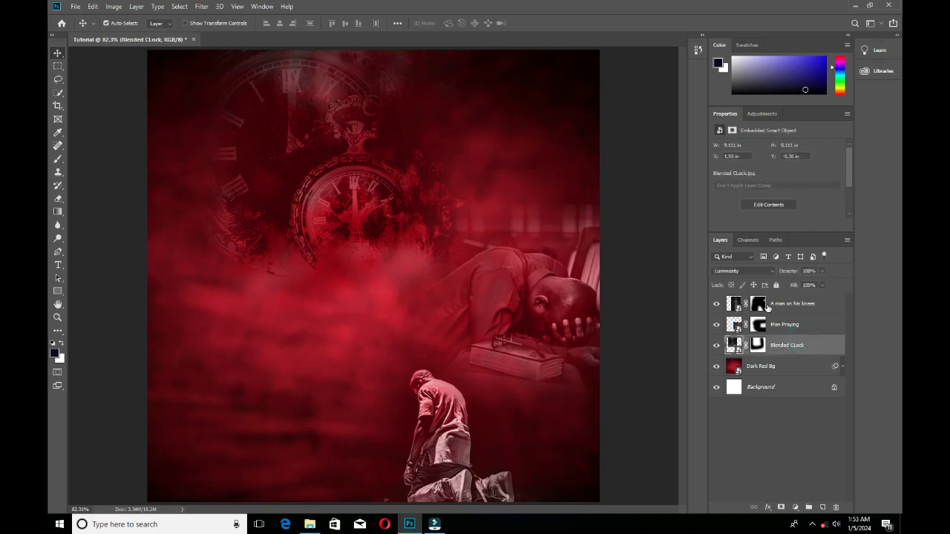
pyautogui.click(767, 307)
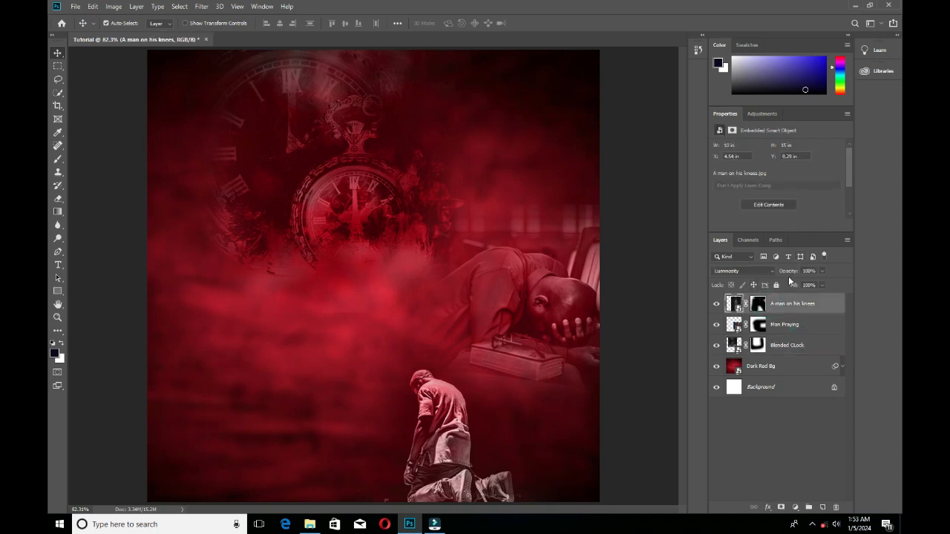
pyautogui.moveTo(793, 273)
pyautogui.mouseDown()
pyautogui.moveTo(762, 276)
pyautogui.moveTo(813, 278)
pyautogui.moveTo(764, 288)
pyautogui.moveTo(785, 287)
pyautogui.mouseUp()
pyautogui.click(780, 343)
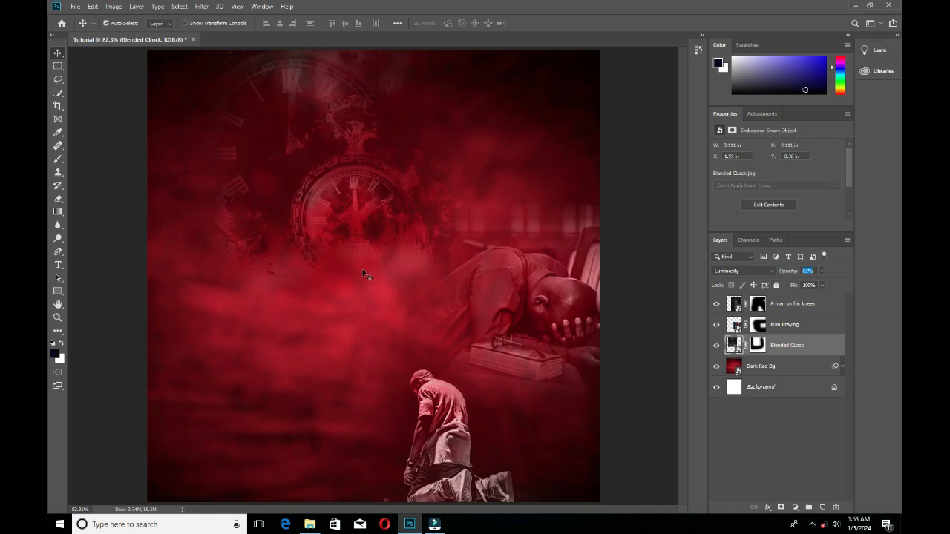
pyautogui.click(121, 268)
# Lower the Man Praying layer's opacity to 55%.
pyautogui.click(562, 318)
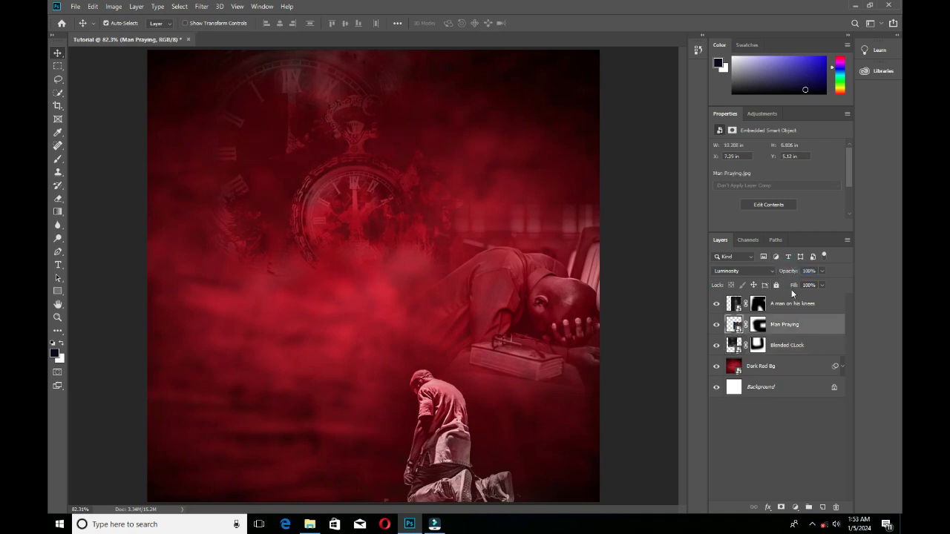
pyautogui.moveTo(791, 274); pyautogui.dragTo(763, 279)
pyautogui.click(803, 324)
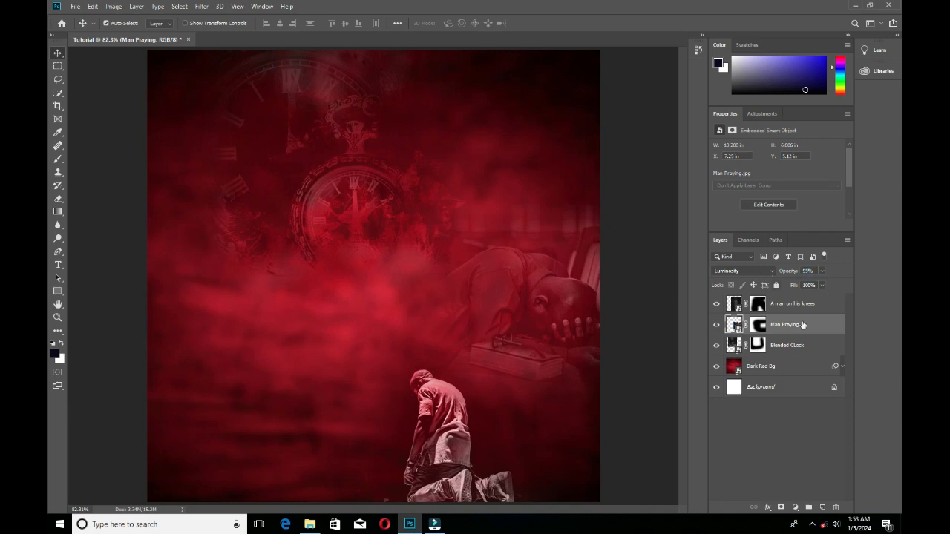
# Lower the A man on his knees layer's opacity to 18%.
pyautogui.click(779, 346)
pyautogui.moveTo(787, 277)
pyautogui.mouseDown()
pyautogui.moveTo(748, 285)
pyautogui.moveTo(803, 273)
pyautogui.mouseUp()
pyautogui.click(772, 310)
# Group the layers from Dark Red Bg up to A man on his knees and name the group Background.
pyautogui.click(775, 369)
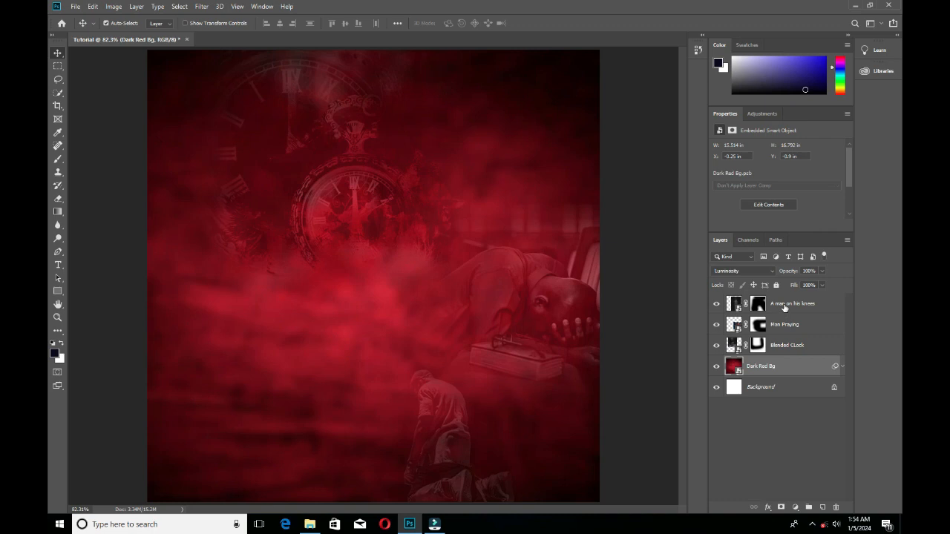
pyautogui.keyDown('shift'); pyautogui.click(786, 309); pyautogui.keyUp('shift')
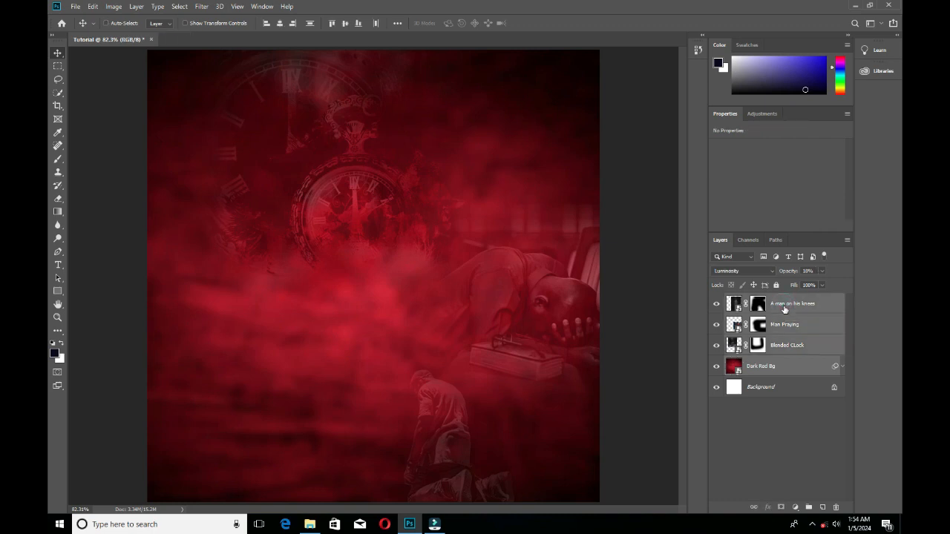
pyautogui.hotkey('ctrl', 'g')
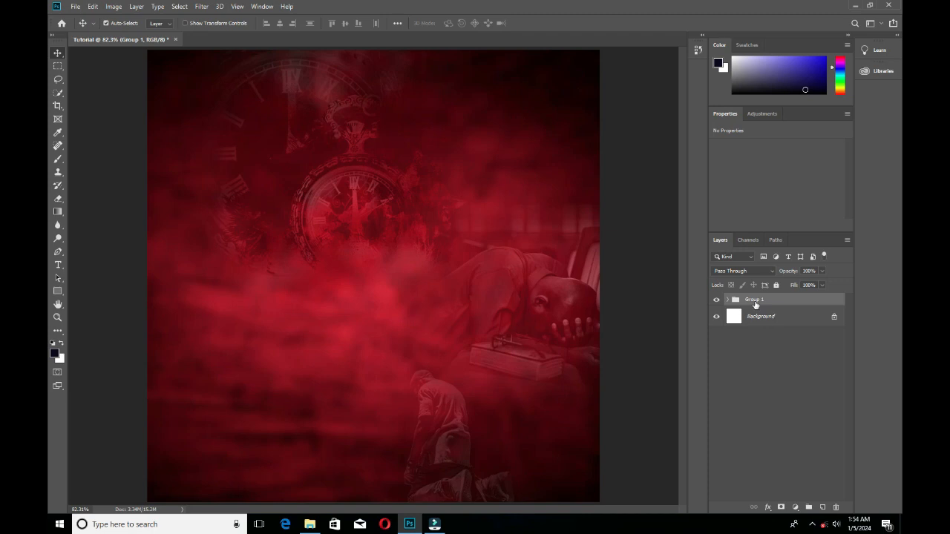
pyautogui.doubleClick(756, 303)
pyautogui.press('Return')
# Add the text 12 in black Arial Bold over the clock and set its size to 239.44 pt.
pyautogui.click(58, 265)
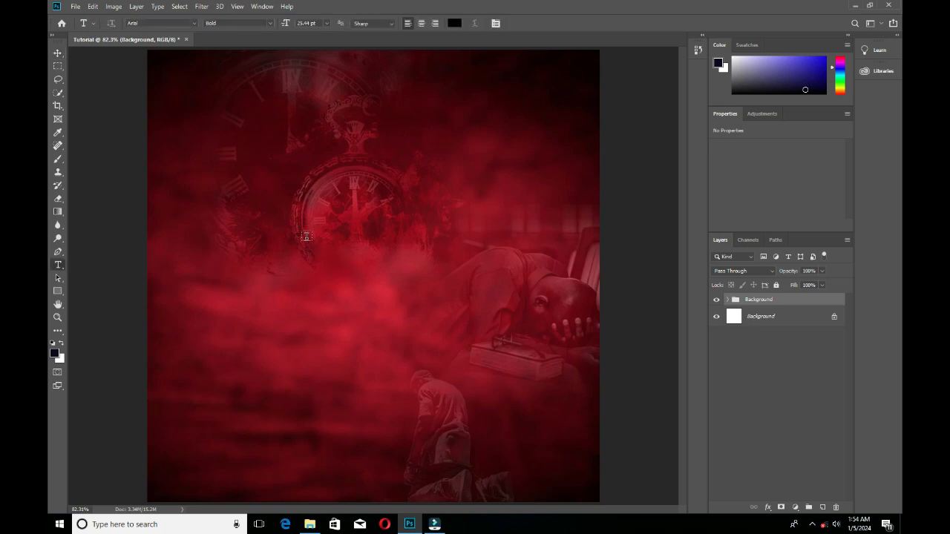
pyautogui.click(307, 300)
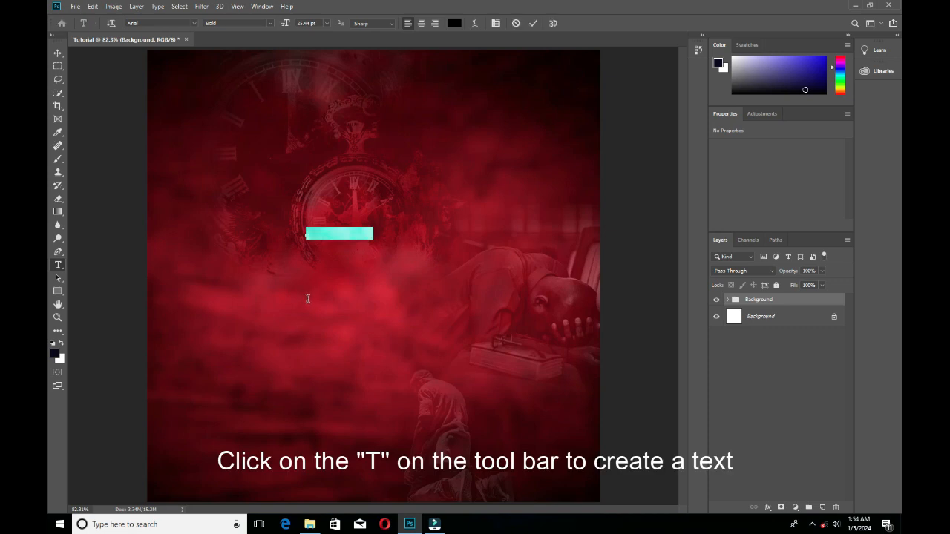
pyautogui.press('BackSpace')
pyautogui.write('12')
pyautogui.hotkey('ctrl', 'a')
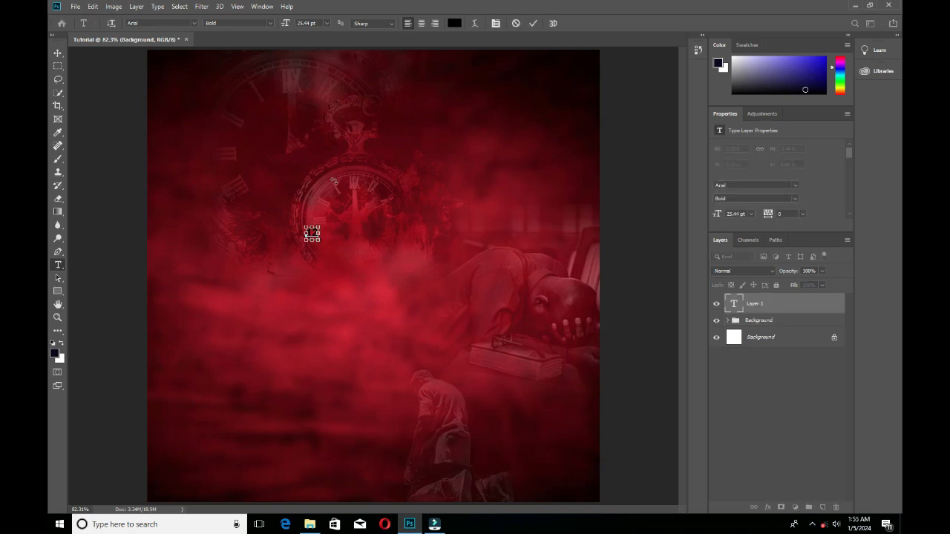
pyautogui.moveTo(285, 23); pyautogui.dragTo(396, 23)
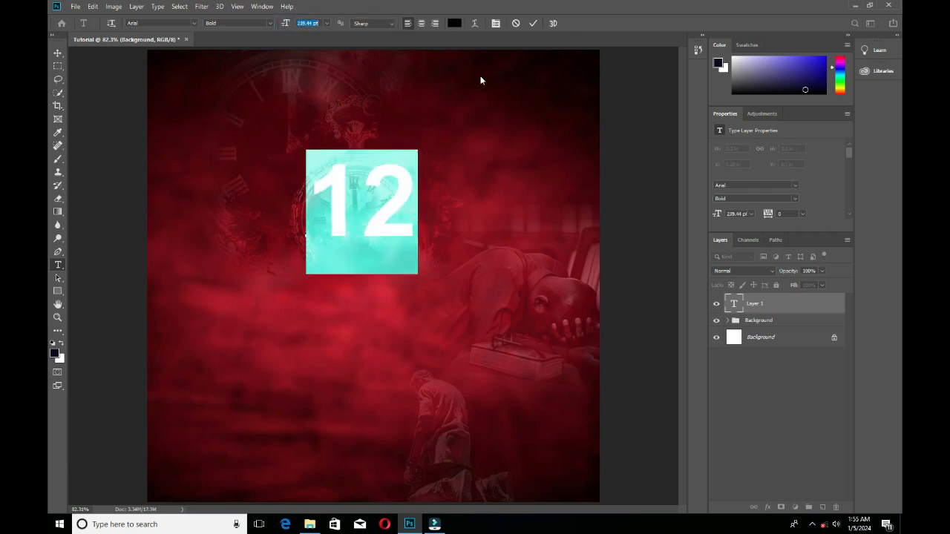
# Move the text 12 down and left so it overlaps the clock's lower part, and commit the text.
pyautogui.moveTo(366, 322); pyautogui.dragTo(334, 381)
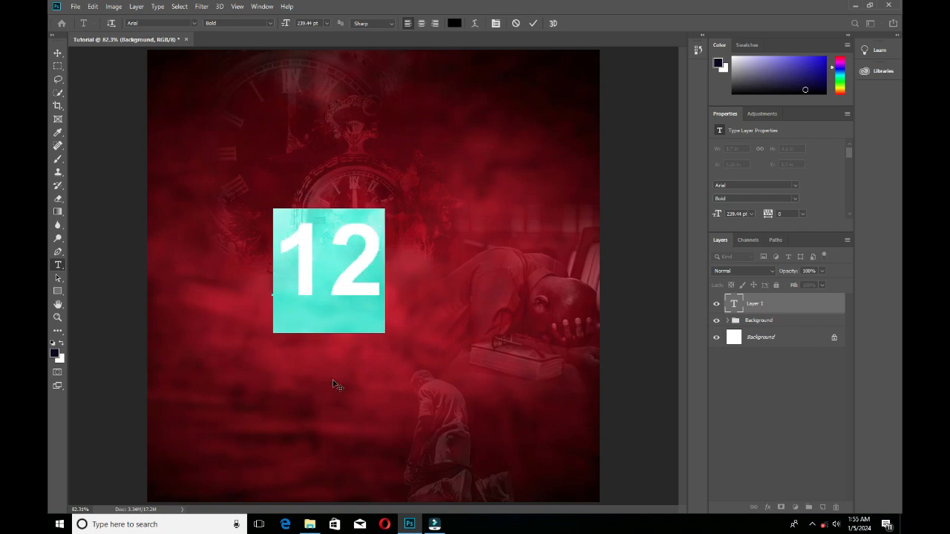
pyautogui.click(534, 23)
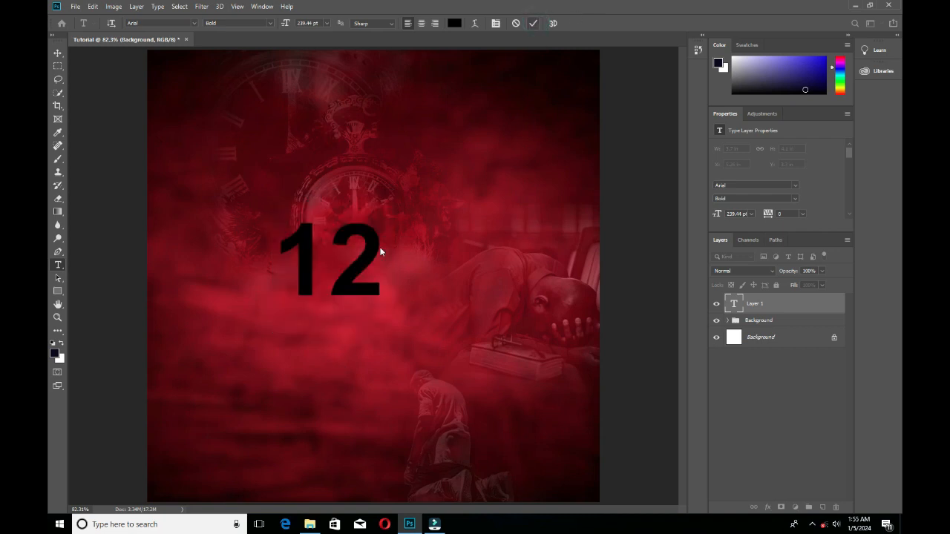
pyautogui.click(360, 288)
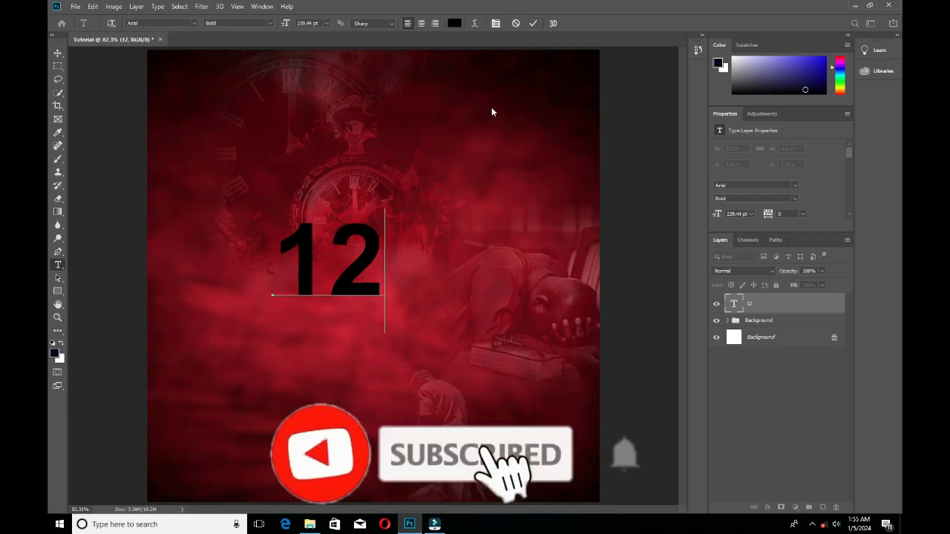
pyautogui.click(534, 23)
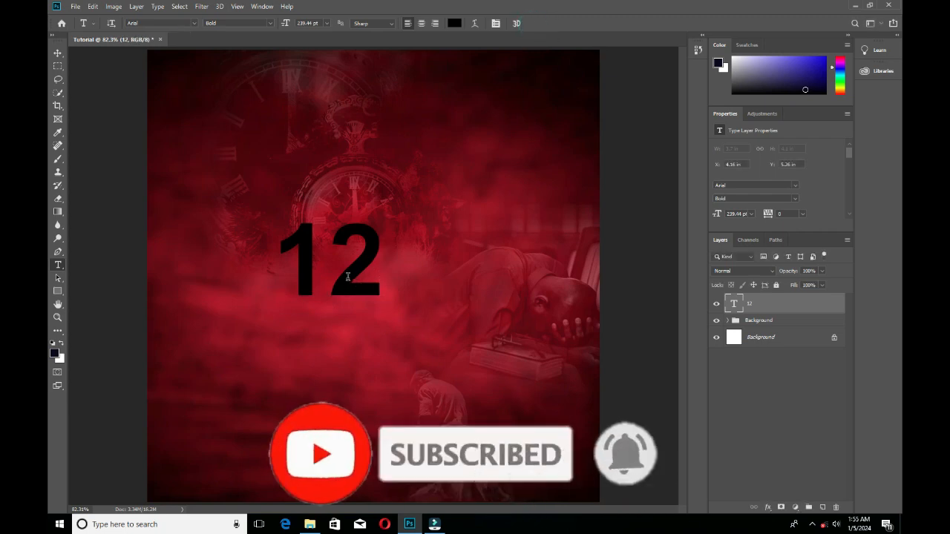
pyautogui.click(59, 54)
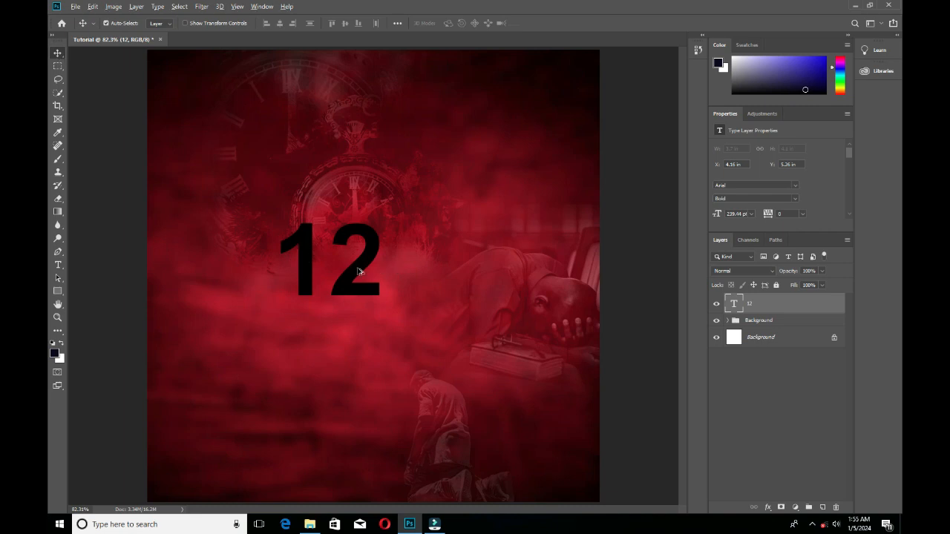
# Duplicate the text 12 directly to the right of the original, leaving only one copy selected.
pyautogui.moveTo(358, 271); pyautogui.dragTo(469, 275)
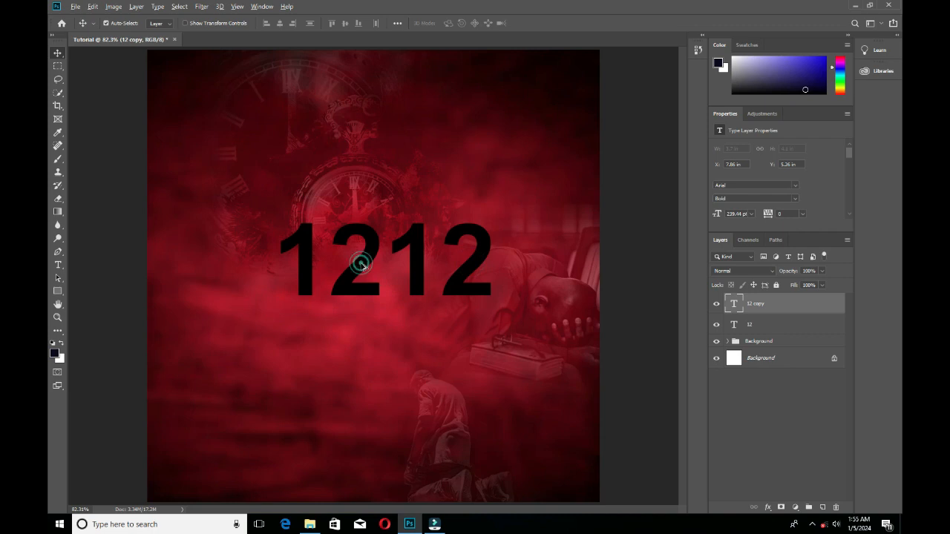
pyautogui.moveTo(362, 266); pyautogui.dragTo(352, 385)
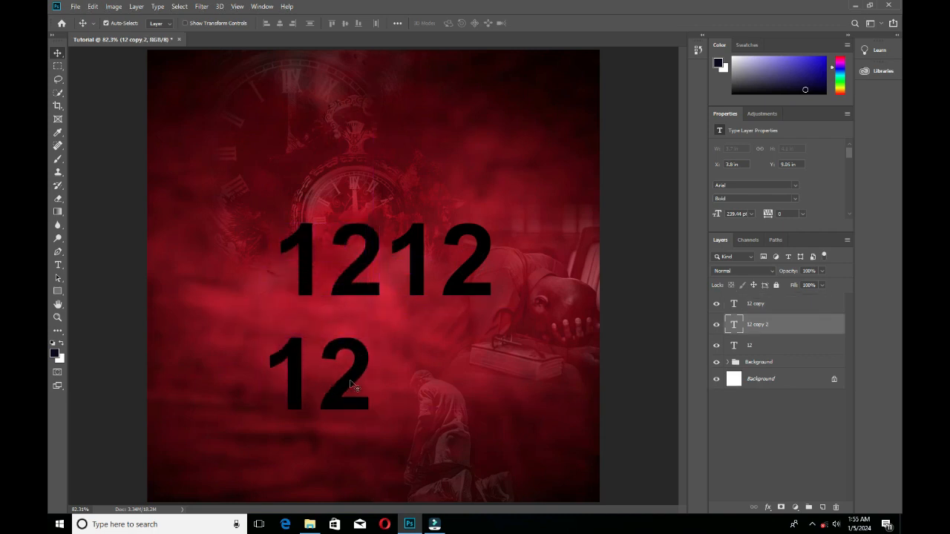
pyautogui.hotkey('ctrl', 'z')
pyautogui.click(479, 267)
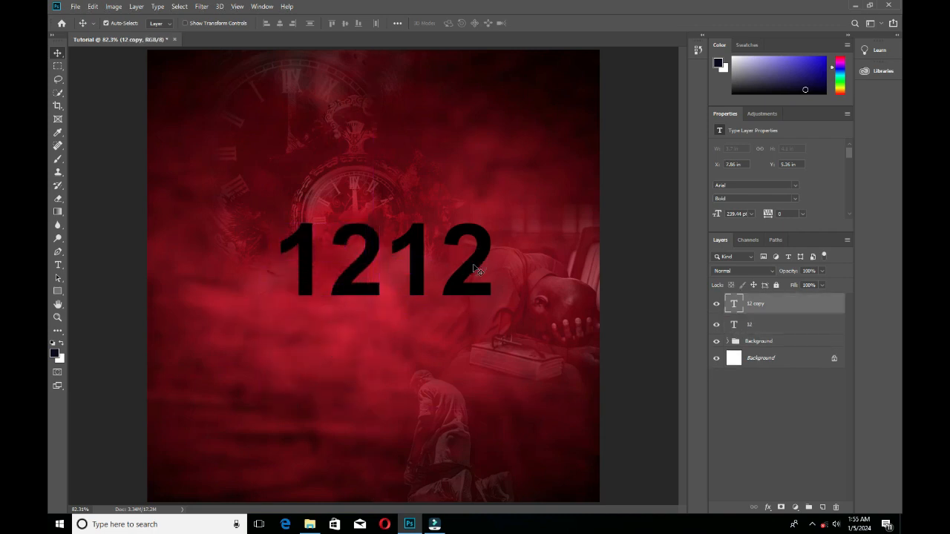
# Reduce the copied text's size to 65.44 pt and replace its content with HOURS.
pyautogui.doubleClick(475, 263)
pyautogui.moveTo(290, 24); pyautogui.dragTo(198, 30)
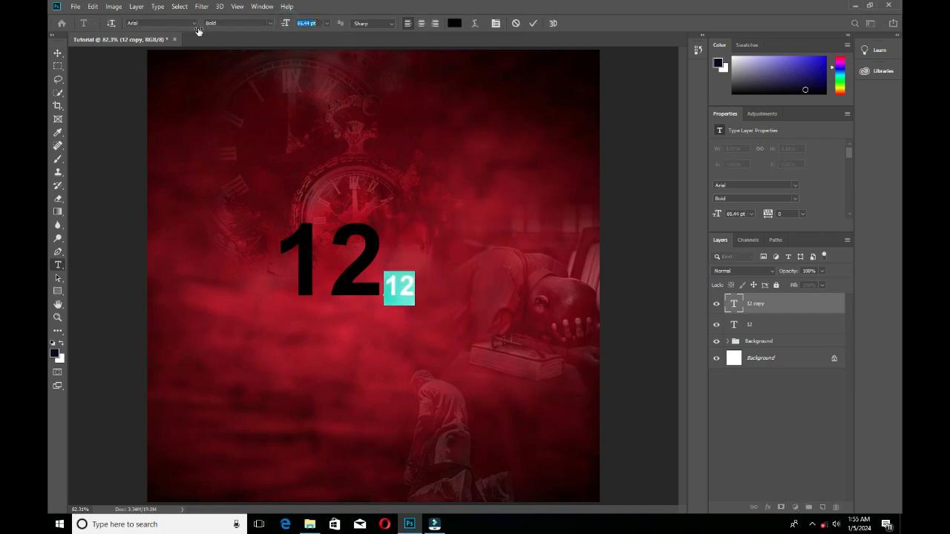
pyautogui.write('hour')
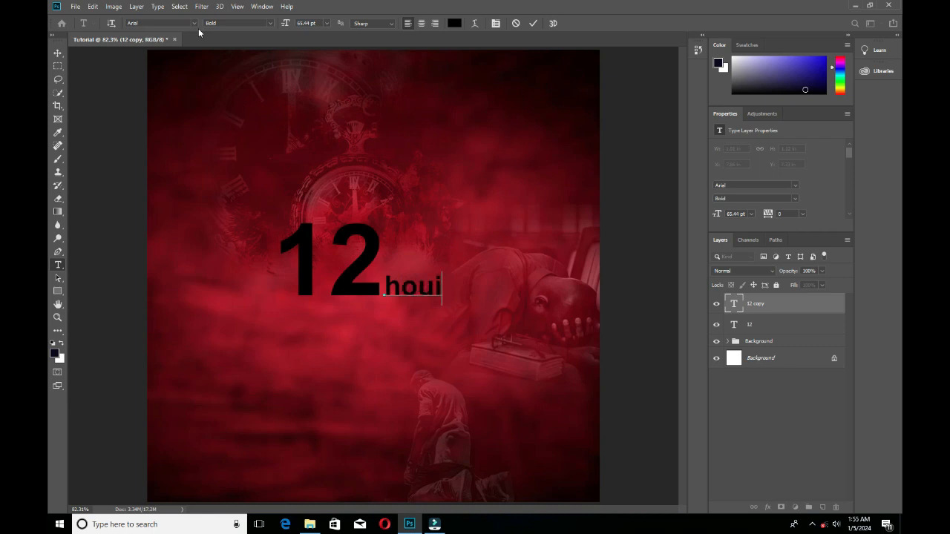
pyautogui.hotkey('ctrl', 'a')
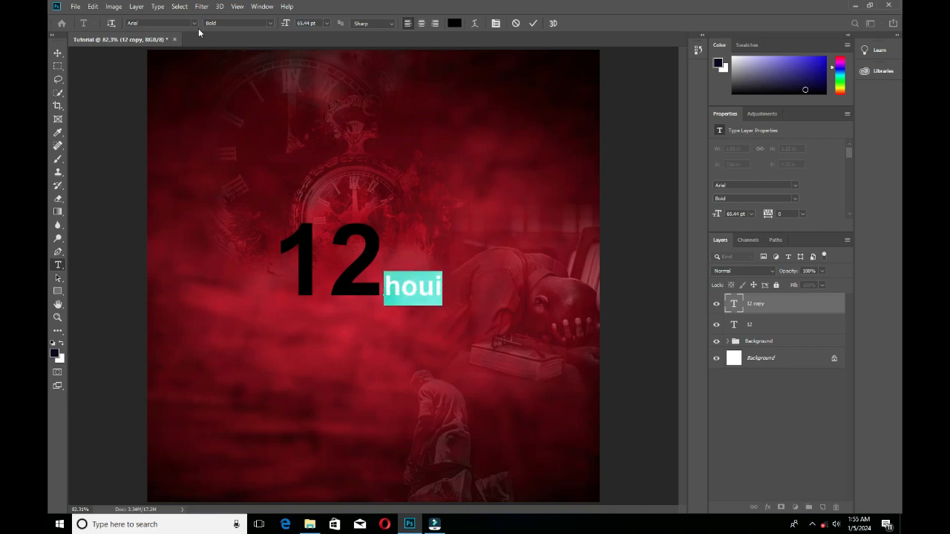
pyautogui.hotkey('ctrl', 'h')
pyautogui.write('HOURS ')
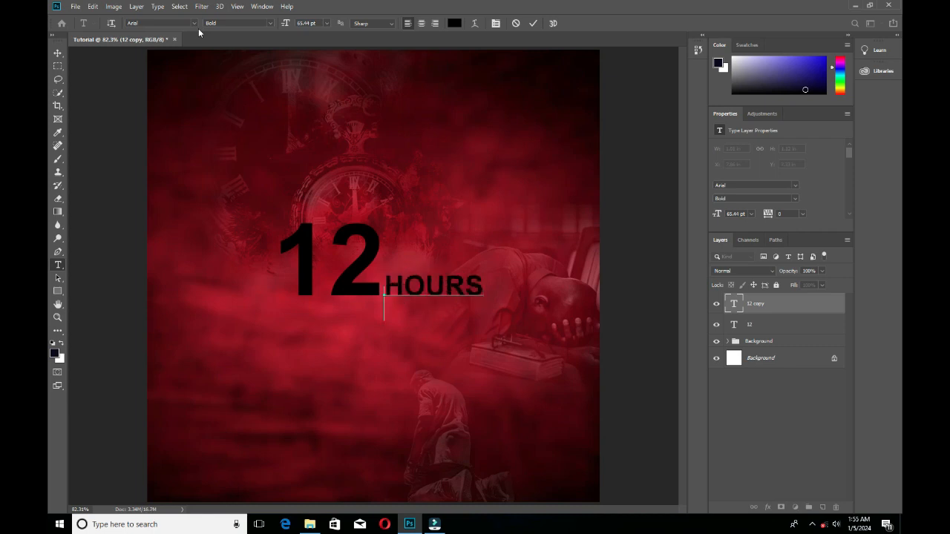
pyautogui.write('WITH JESUS')
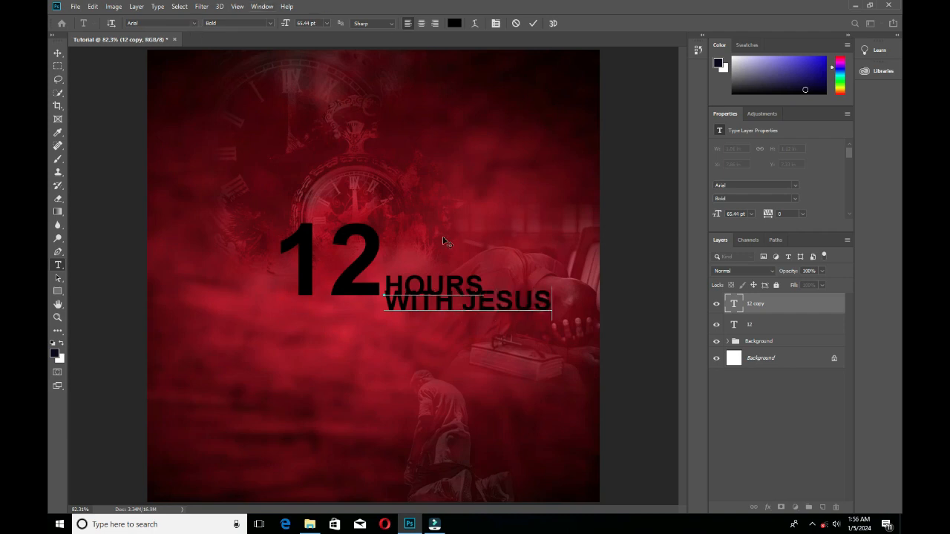
# Add WITH and JESUS on two separate lines beneath HOURS in the same text layer.
pyautogui.click(466, 294)
pyautogui.press('Delete')
pyautogui.press('Return')
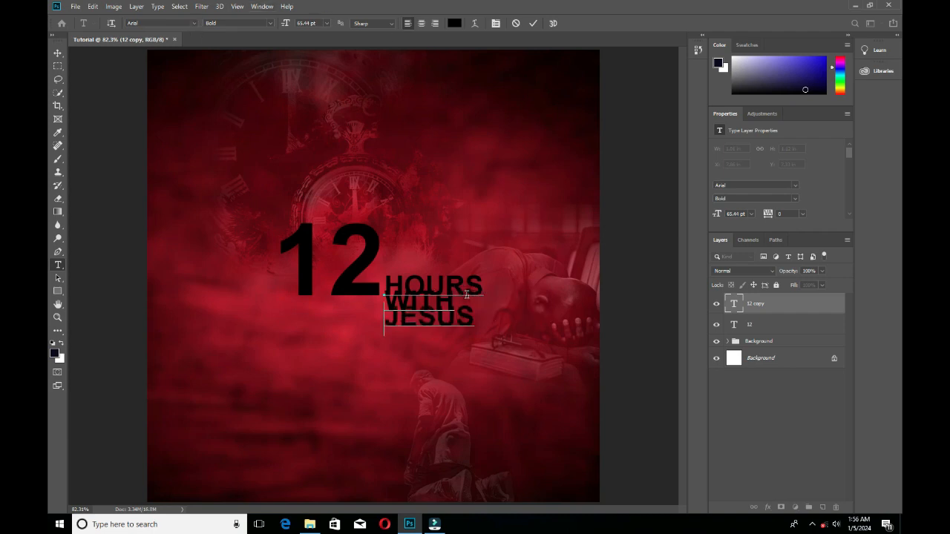
# Select all of the HOURS WITH JESUS text, show the Character settings and increase the leading to 63.01 pt.
pyautogui.hotkey('ctrl', 'a')
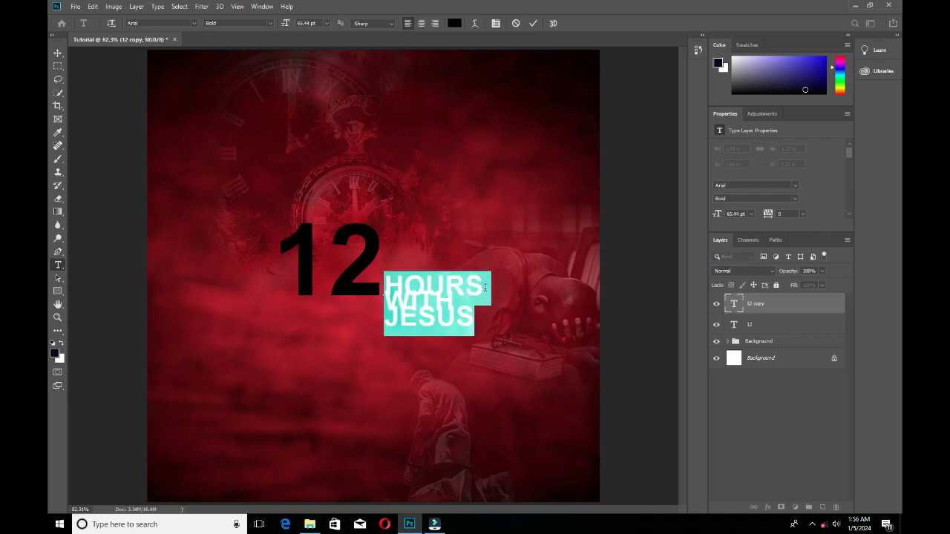
pyautogui.click(445, 307)
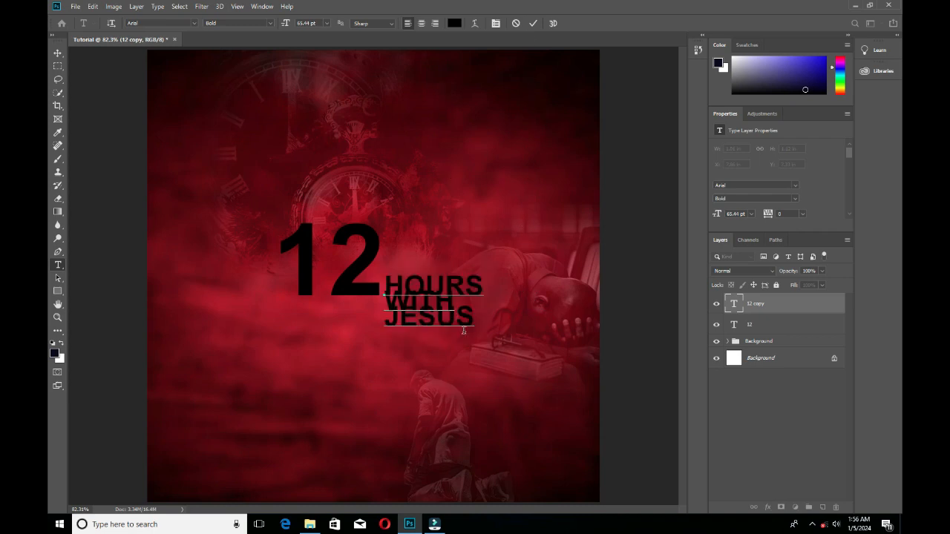
pyautogui.hotkey('ctrl', 'a')
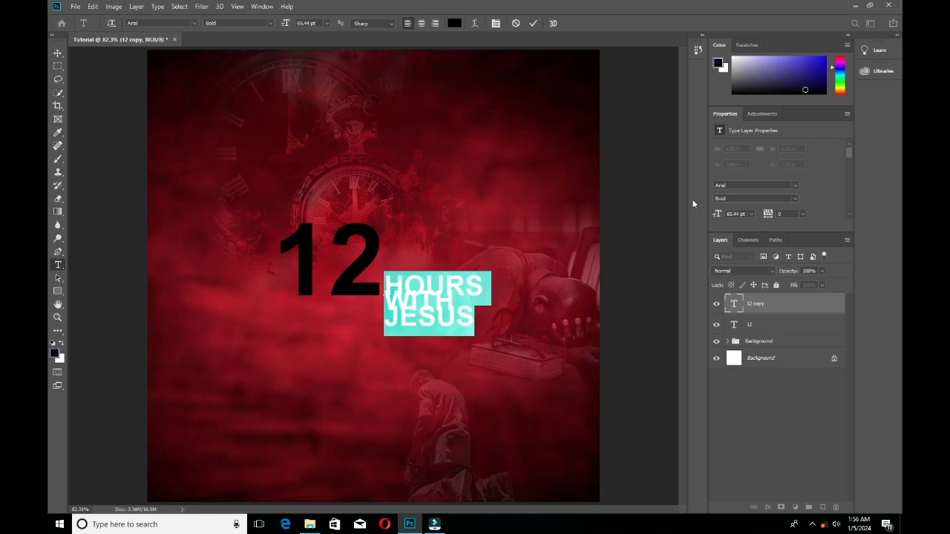
pyautogui.click(264, 6)
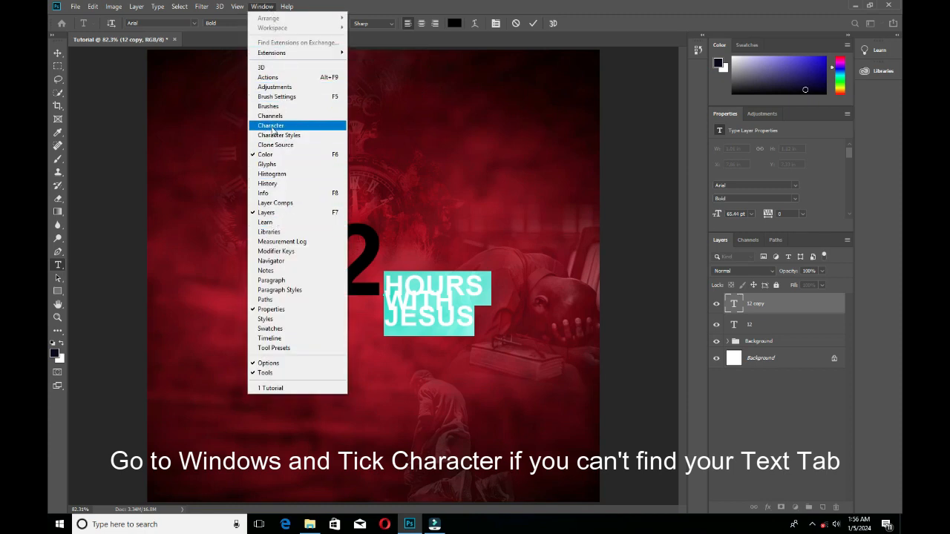
pyautogui.click(272, 126)
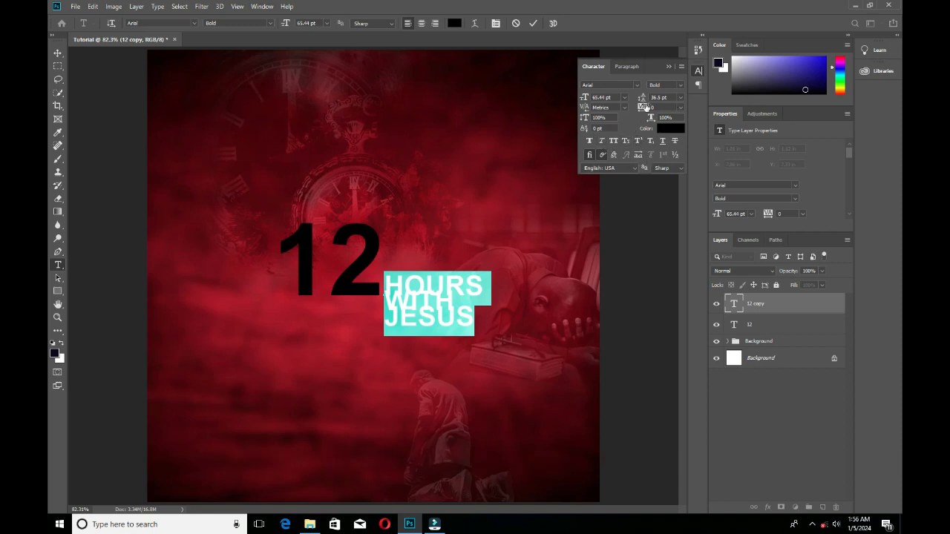
pyautogui.moveTo(654, 101)
pyautogui.mouseDown()
pyautogui.moveTo(643, 100)
pyautogui.moveTo(663, 100)
pyautogui.moveTo(635, 100)
pyautogui.mouseUp()
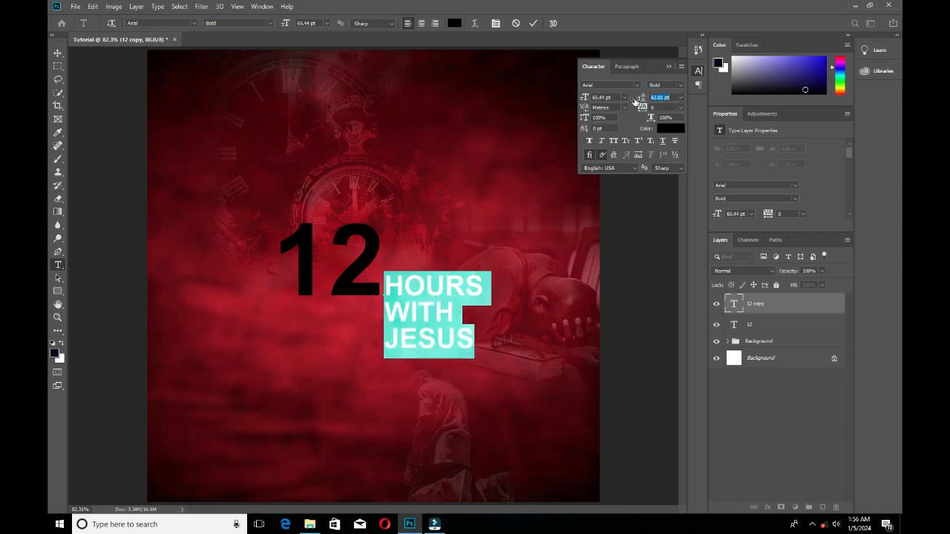
# Set the HOURS WITH JESUS text color to white, ffffff.
pyautogui.click(663, 130)
pyautogui.write('ffffff')
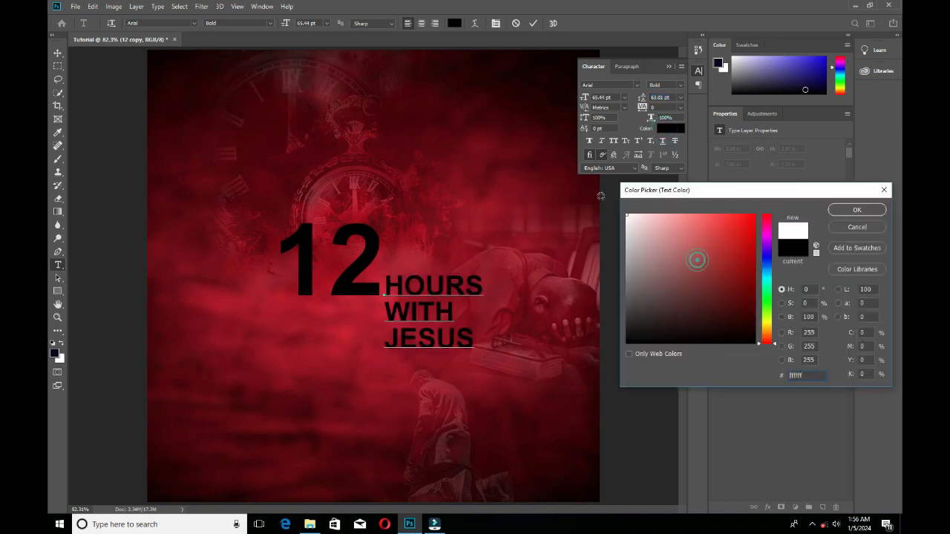
pyautogui.click(865, 212)
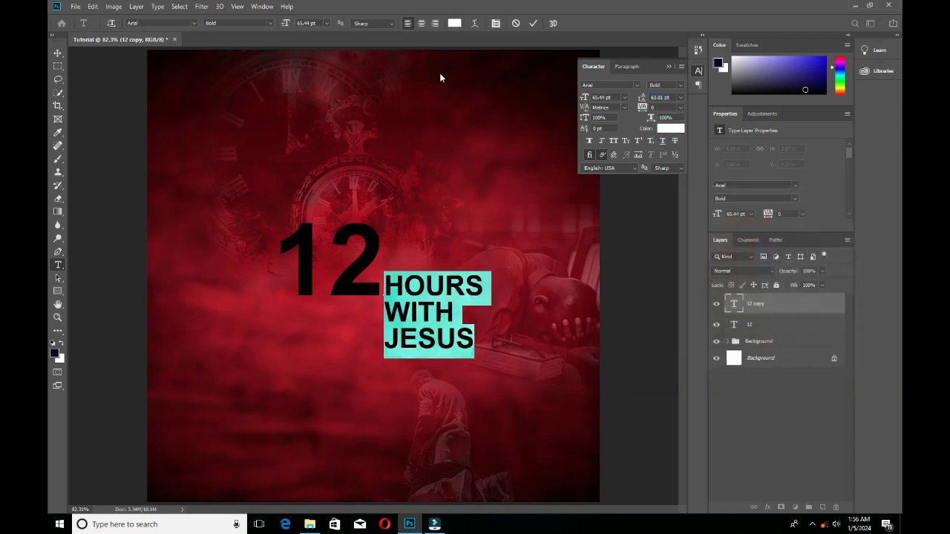
# Try centre and right alignment on the HOURS WITH JESUS text and return it to left alignment.
pyautogui.click(420, 25)
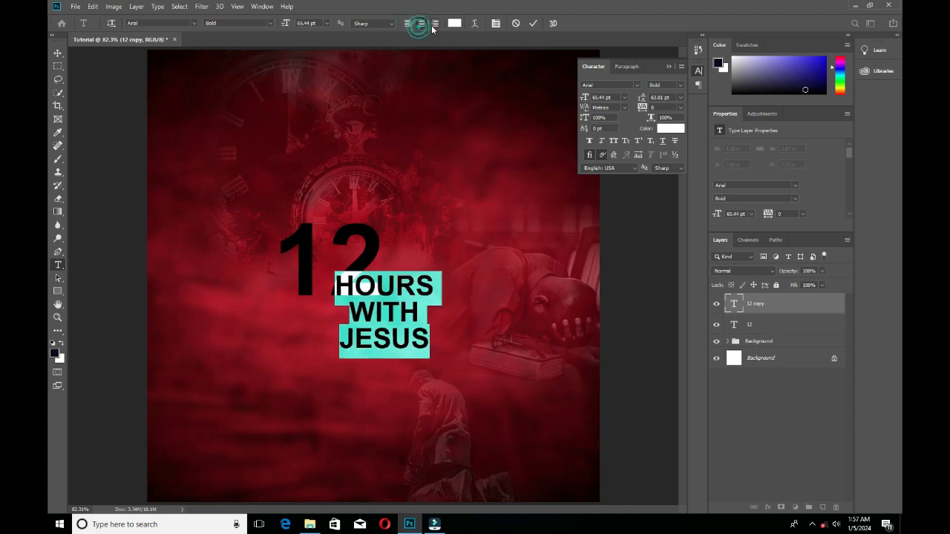
pyautogui.click(435, 25)
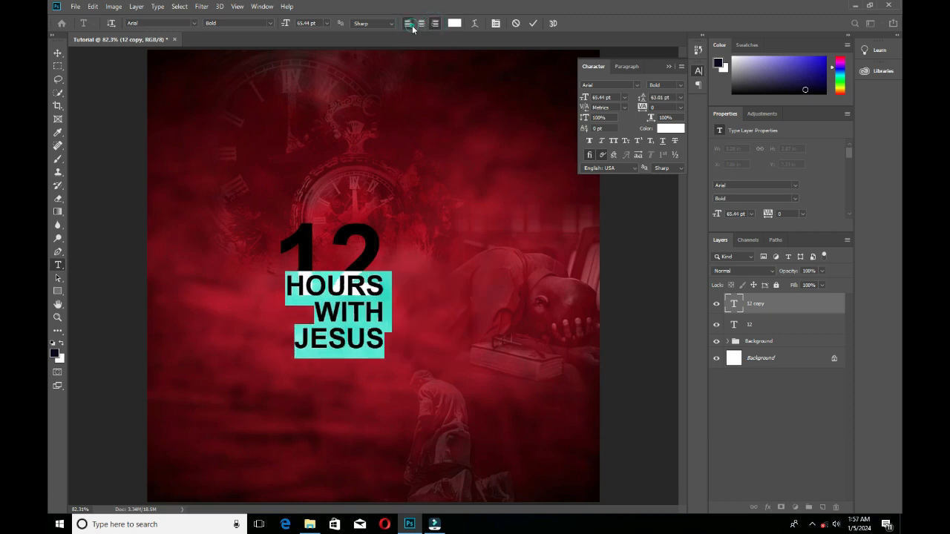
pyautogui.click(407, 24)
# Place HOURS WITH JESUS level with the 12 and scale both texts up together, bringing the 12 to about 275.8 pt.
pyautogui.click(57, 53)
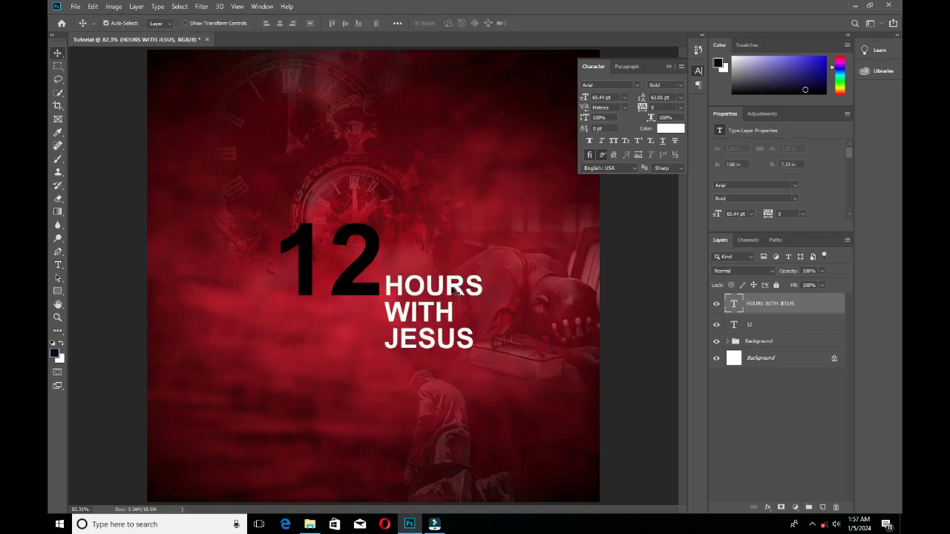
pyautogui.moveTo(451, 286); pyautogui.dragTo(455, 235)
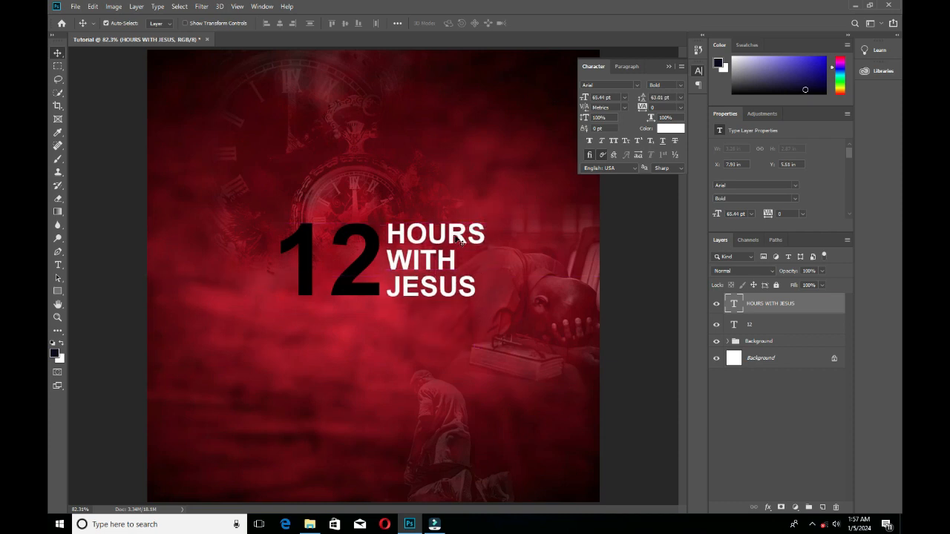
pyautogui.moveTo(355, 280); pyautogui.dragTo(343, 279)
pyautogui.hotkey('ctrl', 't')
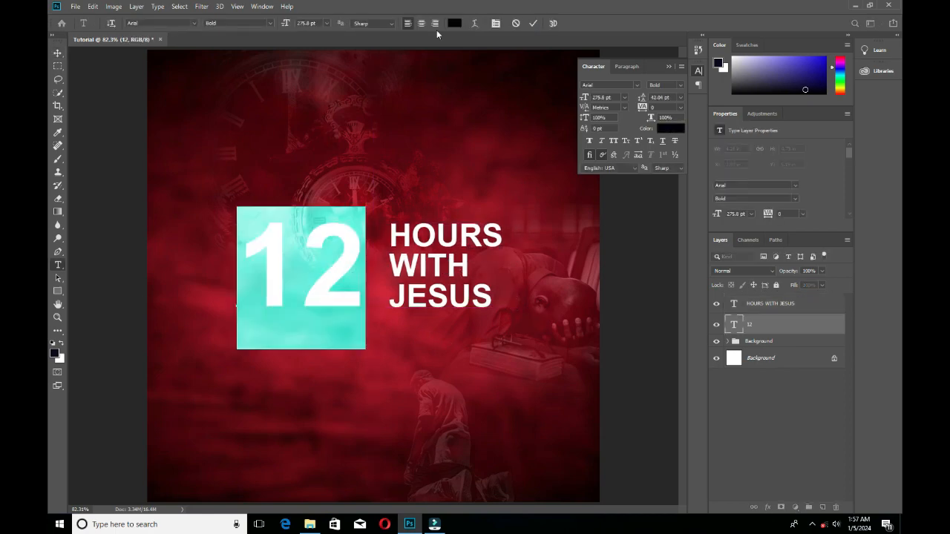
# Change the text 12's color to white and commit the change.
pyautogui.click(454, 23)
pyautogui.click(623, 202)
pyautogui.click(865, 196)
pyautogui.click(533, 23)
# Fine-tune the positions of the 12 and HOURS WITH JESUS so they sit side by side with a small gap.
pyautogui.press('v')
pyautogui.moveTo(336, 271); pyautogui.dragTo(342, 270)
pyautogui.moveTo(424, 264)
pyautogui.mouseDown()
pyautogui.moveTo(449, 264)
pyautogui.moveTo(418, 265)
pyautogui.moveTo(436, 265)
pyautogui.moveTo(425, 274)
pyautogui.mouseUp()
pyautogui.moveTo(352, 266); pyautogui.dragTo(355, 266)
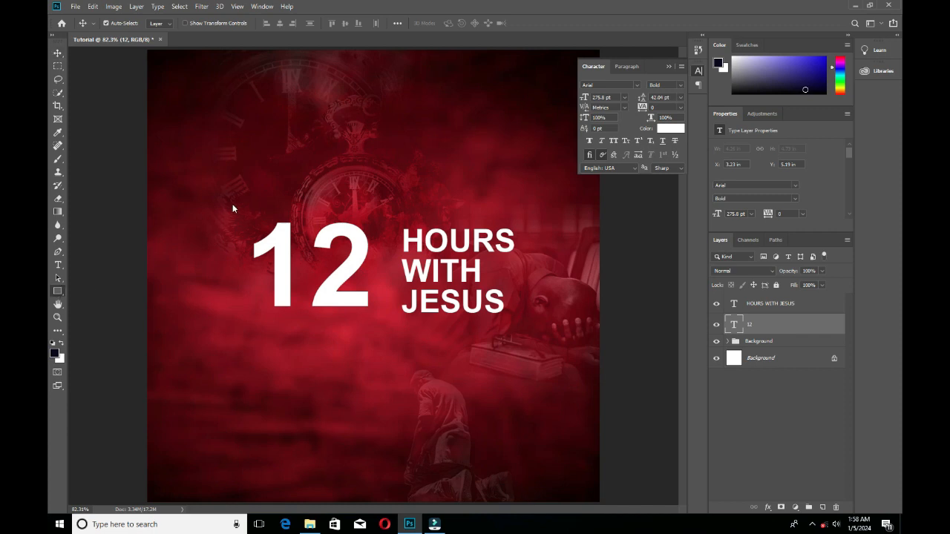
# Draw a black rectangle of about 359 x 276 px around the text 12.
pyautogui.moveTo(239, 210); pyautogui.dragTo(390, 325)
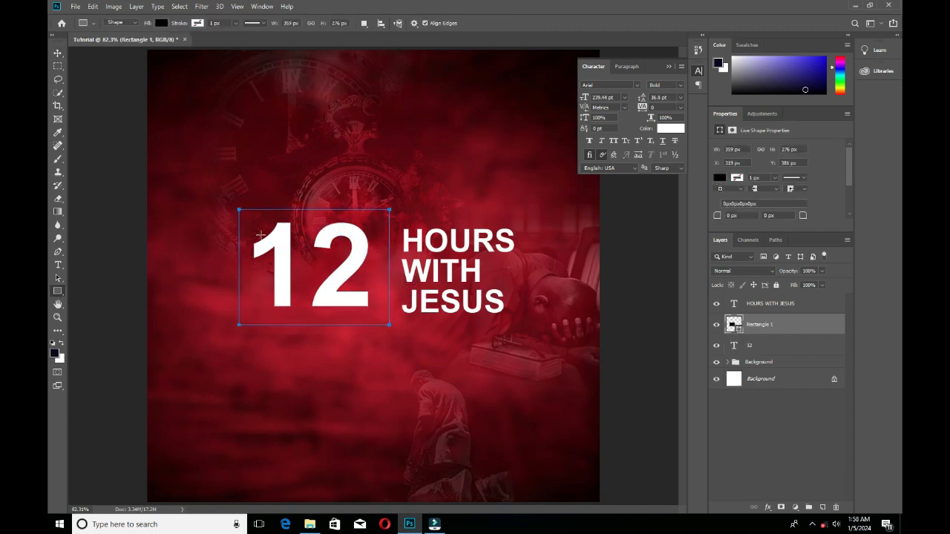
pyautogui.click(58, 53)
pyautogui.click(282, 255)
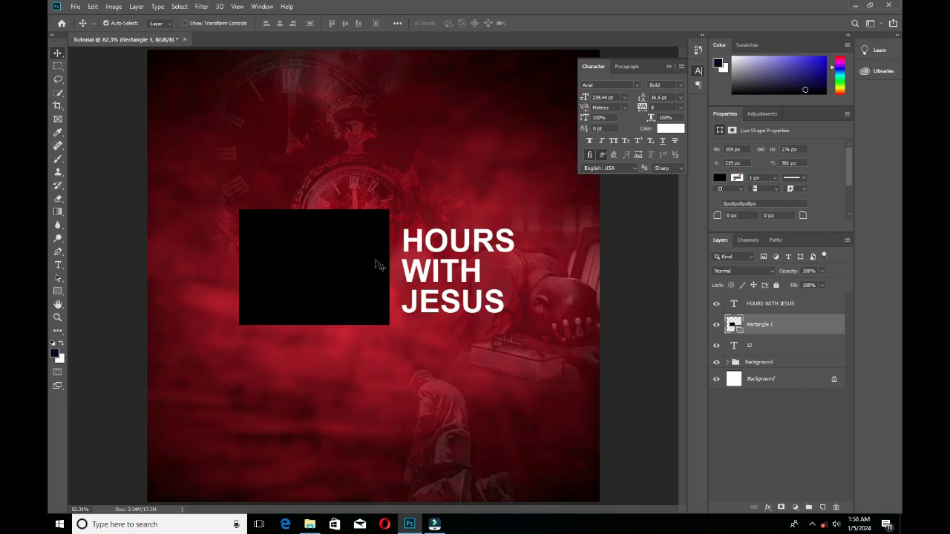
# Try the black rectangle in positions above and below the text 12.
pyautogui.press('ctrl')
pyautogui.moveTo(325, 273); pyautogui.dragTo(320, 164)
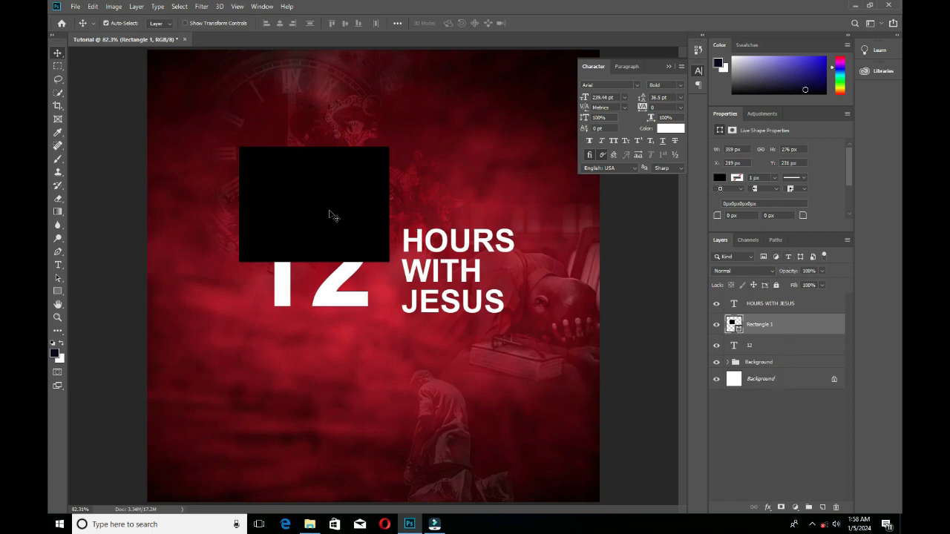
pyautogui.moveTo(331, 215); pyautogui.dragTo(344, 393)
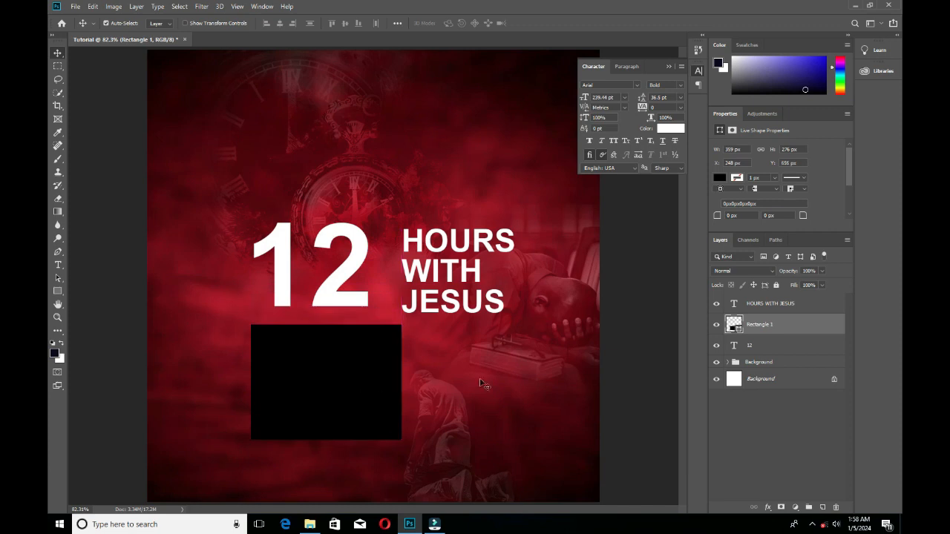
pyautogui.moveTo(398, 423); pyautogui.dragTo(310, 403)
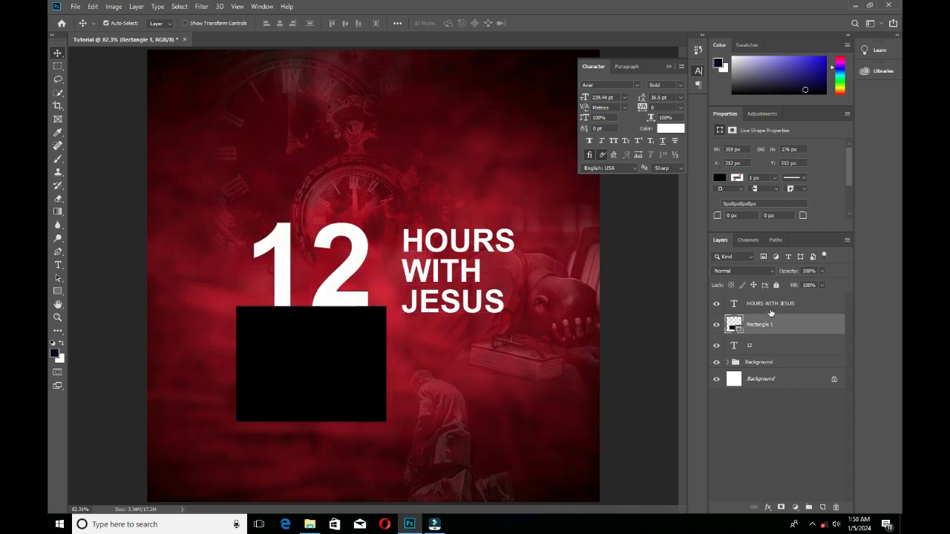
# Place the rectangle over the 12 at about X 212 px and move its layer beneath the 12 text layer.
pyautogui.moveTo(365, 389); pyautogui.dragTo(353, 289)
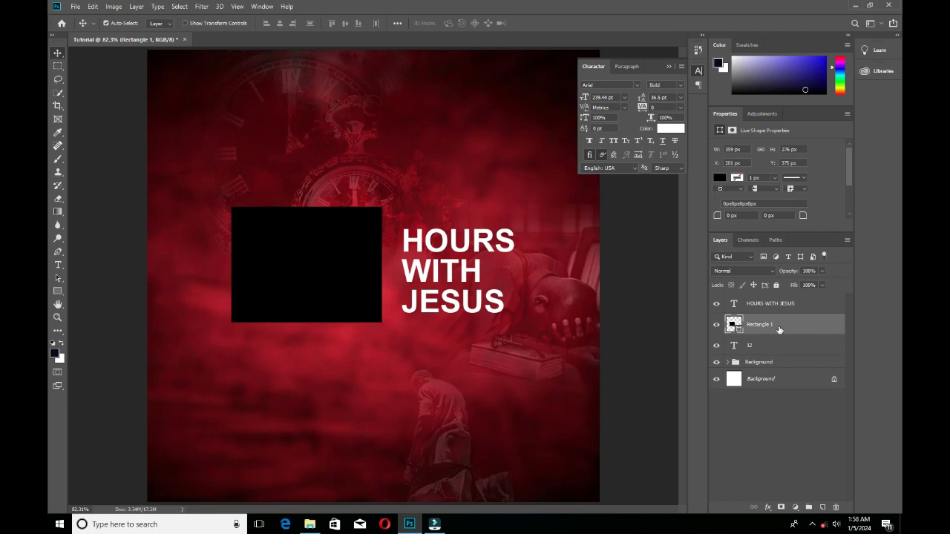
pyautogui.moveTo(779, 328); pyautogui.dragTo(774, 361)
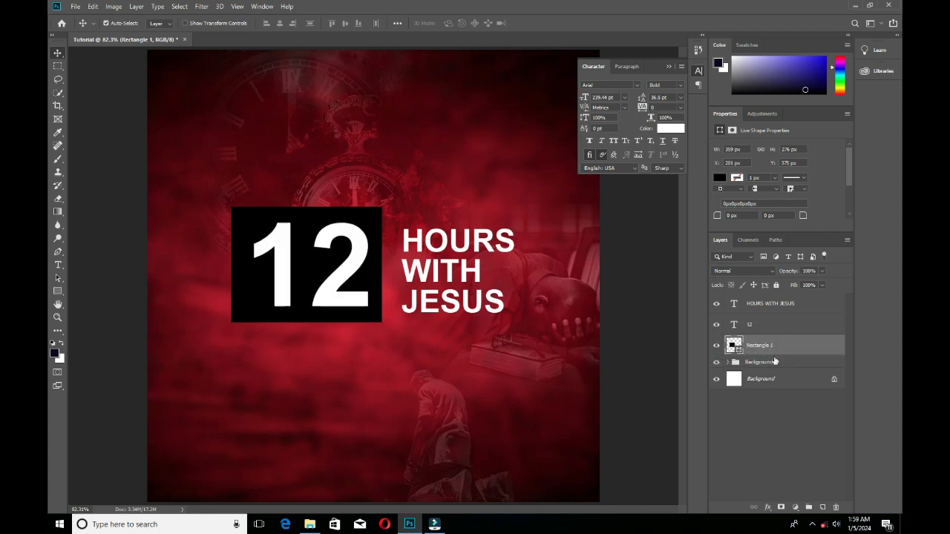
pyautogui.moveTo(372, 324); pyautogui.dragTo(378, 322)
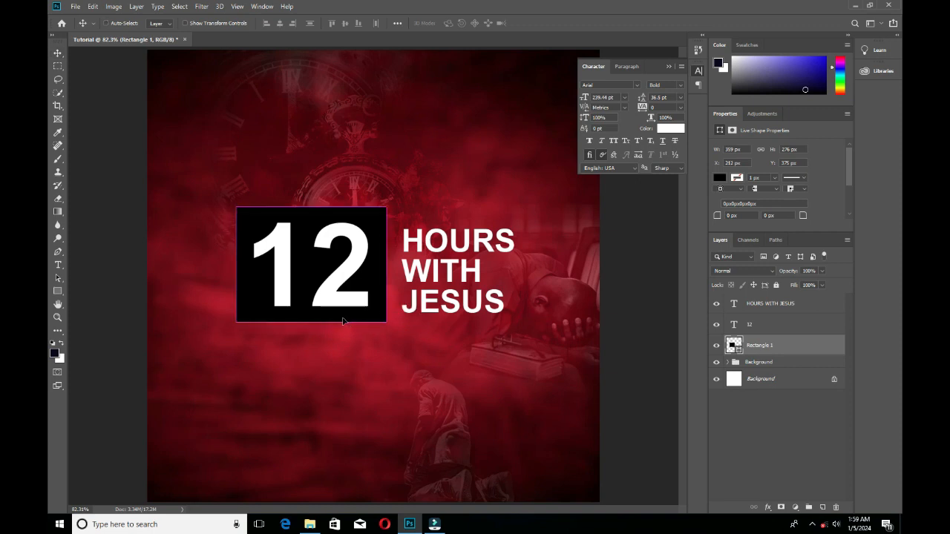
# Stretch the rectangle's height to about 325 px and move it up to Y 359 px so it frames the 12 evenly.
pyautogui.hotkey('ctrl', 't')
pyautogui.moveTo(311, 321); pyautogui.dragTo(316, 342)
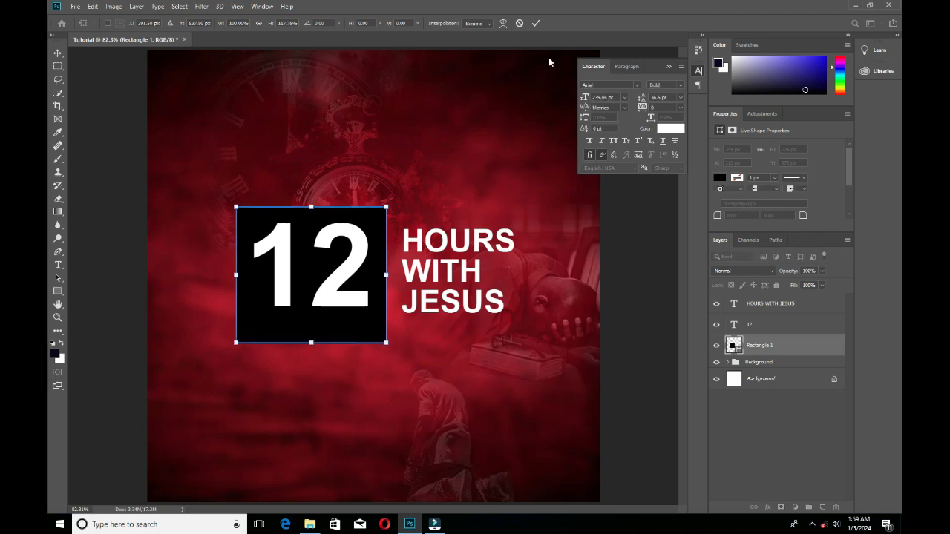
pyautogui.click(536, 23)
pyautogui.moveTo(346, 307); pyautogui.dragTo(342, 318)
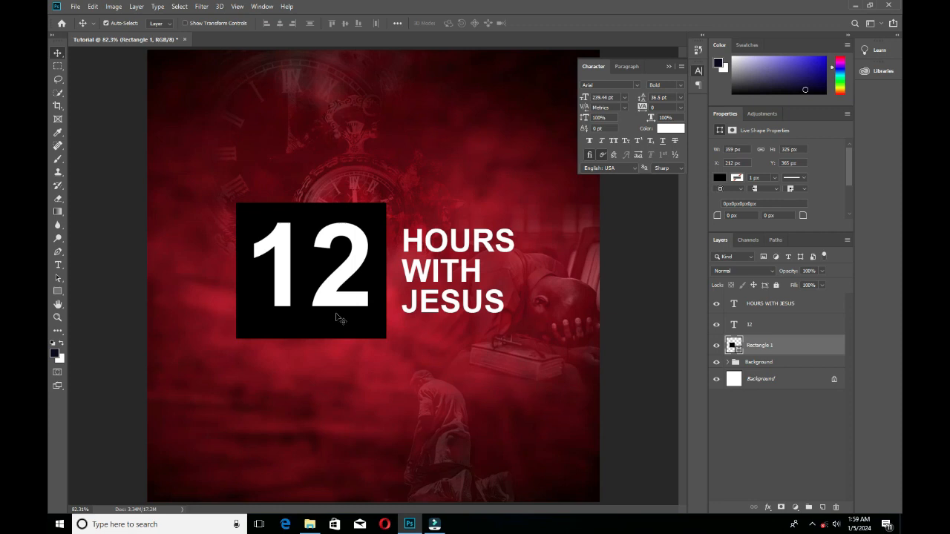
pyautogui.press('Up')
pyautogui.press('Up')
pyautogui.press('Up')
pyautogui.press('Up')
pyautogui.press('Up')
pyautogui.press('Up')
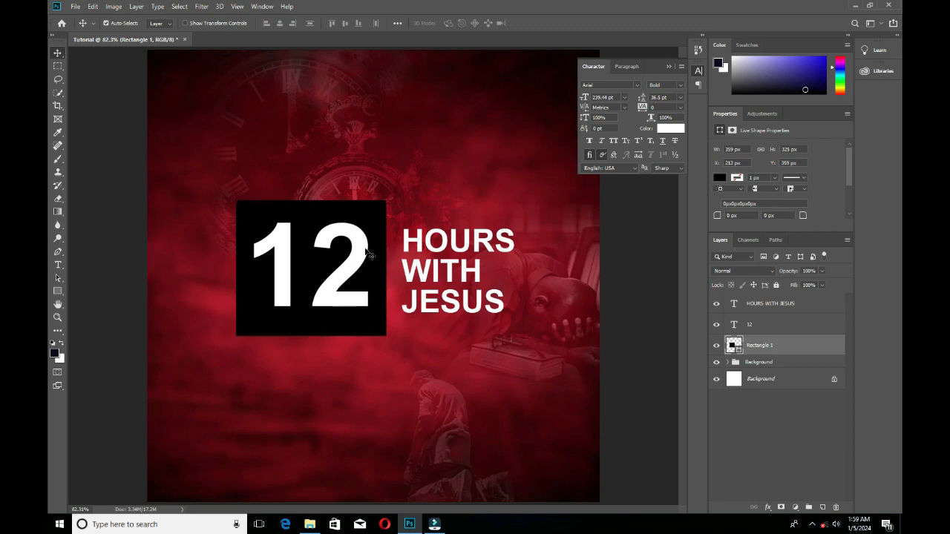
pyautogui.click(335, 326)
pyautogui.click(770, 348)
pyautogui.click(719, 180)
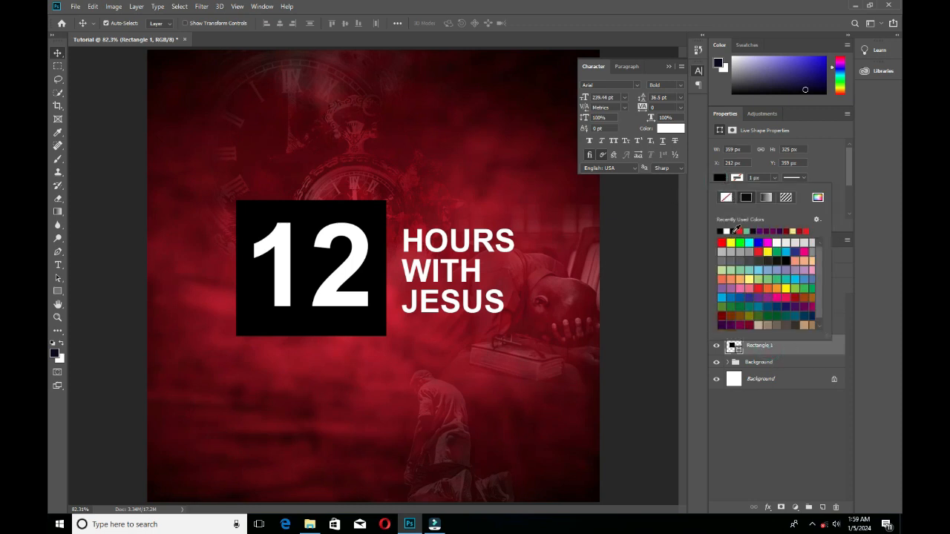
pyautogui.click(818, 197)
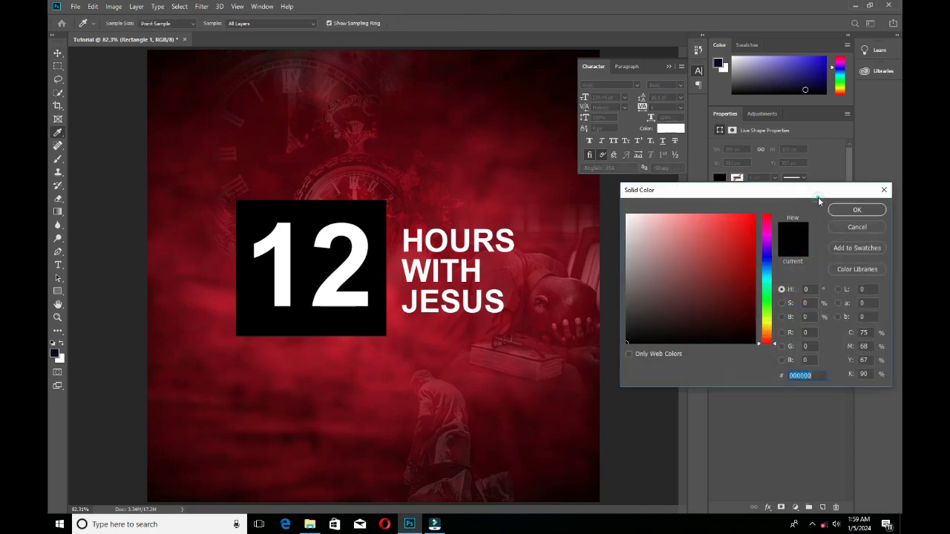
pyautogui.moveTo(678, 325); pyautogui.dragTo(763, 290)
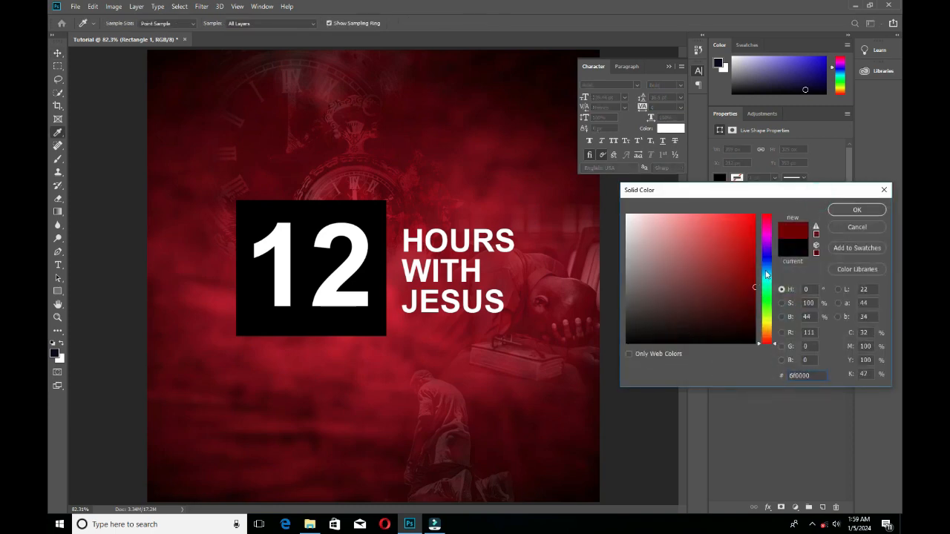
pyautogui.click(855, 229)
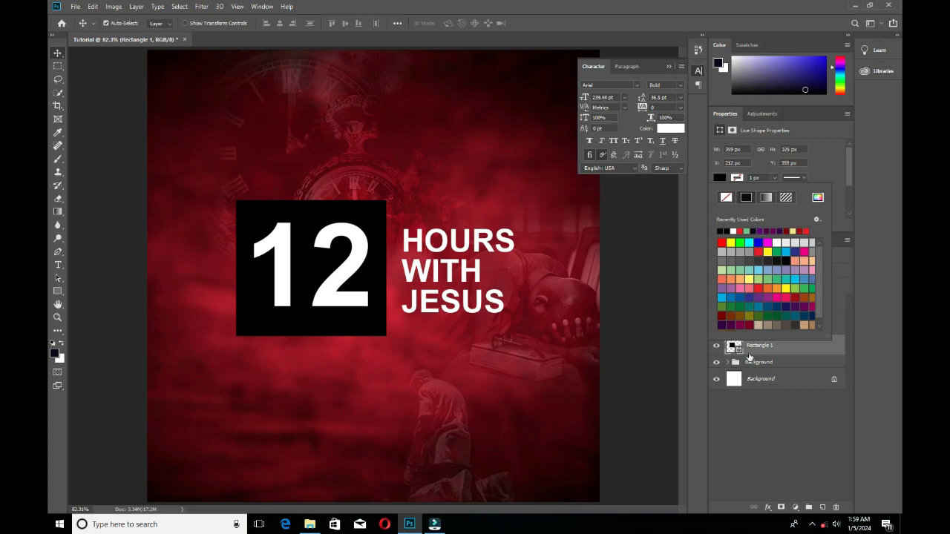
pyautogui.click(846, 275)
pyautogui.click(734, 345)
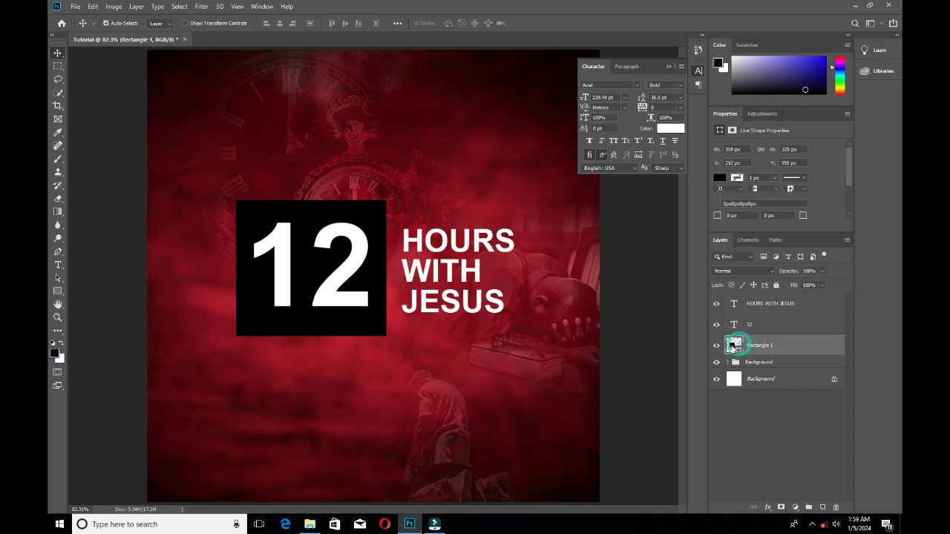
# Change the fill of the rectangle behind the 12 to a very dark red, about #270808.
pyautogui.click(57, 292)
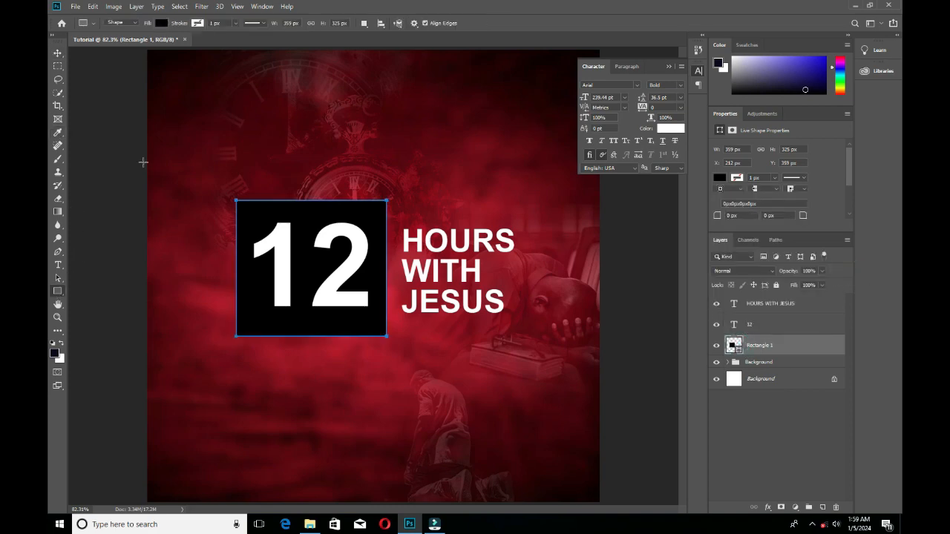
pyautogui.click(161, 24)
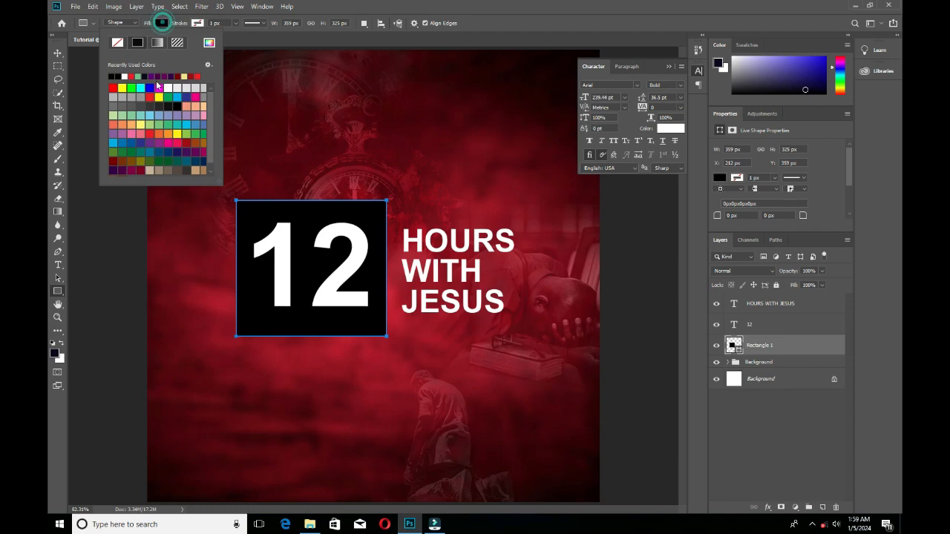
pyautogui.click(208, 43)
pyautogui.moveTo(730, 270)
pyautogui.mouseDown()
pyautogui.moveTo(767, 282)
pyautogui.moveTo(757, 323)
pyautogui.mouseUp()
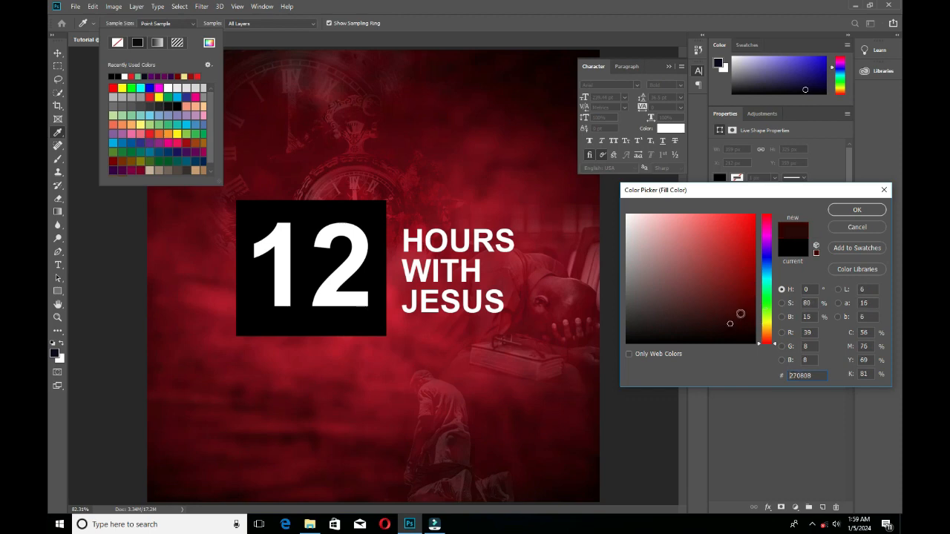
pyautogui.click(856, 210)
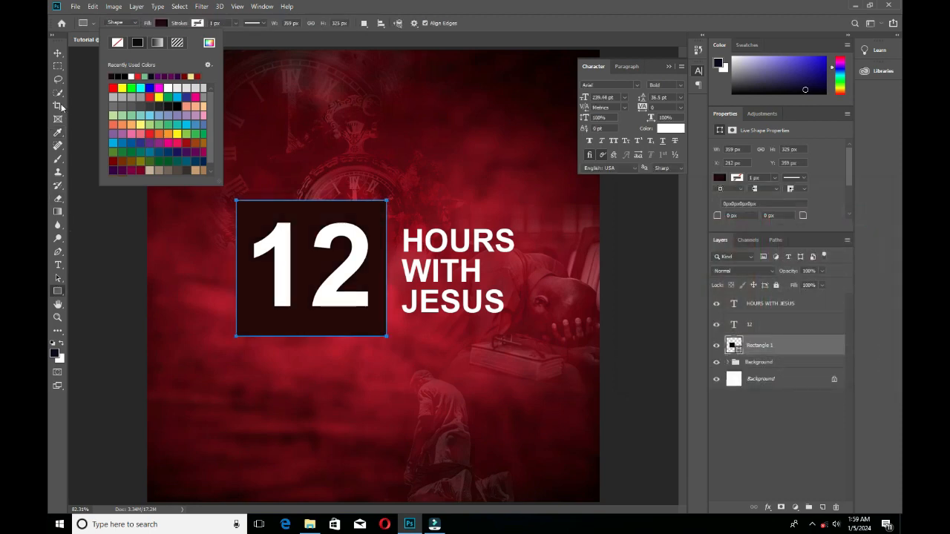
pyautogui.click(58, 54)
pyautogui.click(111, 172)
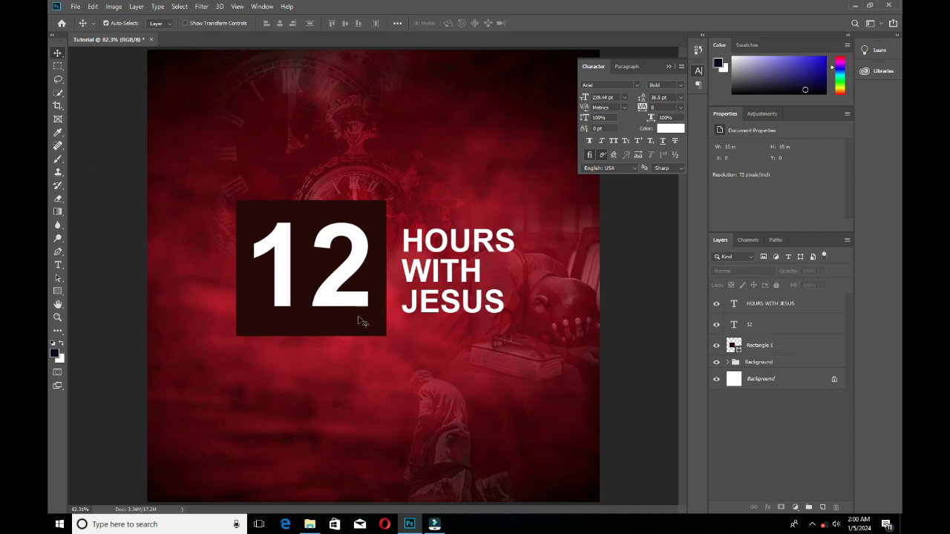
# Move the HOURS WITH JESUS text closer to the dark box and adjust the box and 12 so the number sits evenly inside.
pyautogui.moveTo(357, 320); pyautogui.dragTo(362, 323)
pyautogui.moveTo(458, 250); pyautogui.dragTo(448, 250)
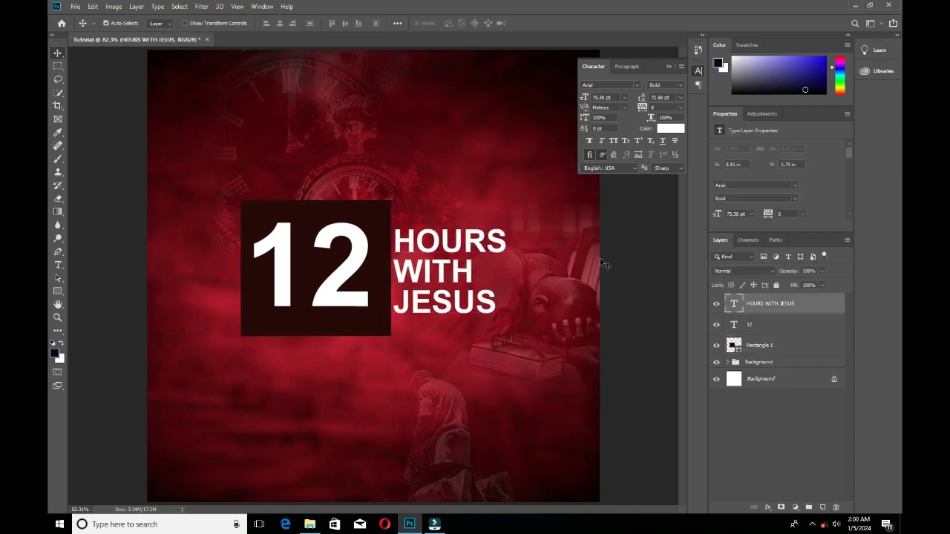
pyautogui.click(611, 256)
pyautogui.click(698, 72)
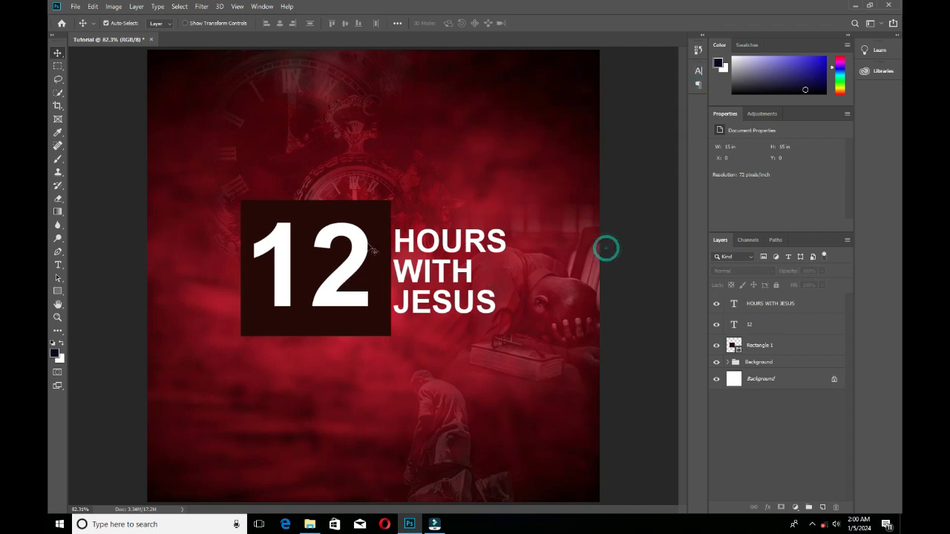
pyautogui.moveTo(378, 253); pyautogui.dragTo(359, 265)
pyautogui.click(374, 317)
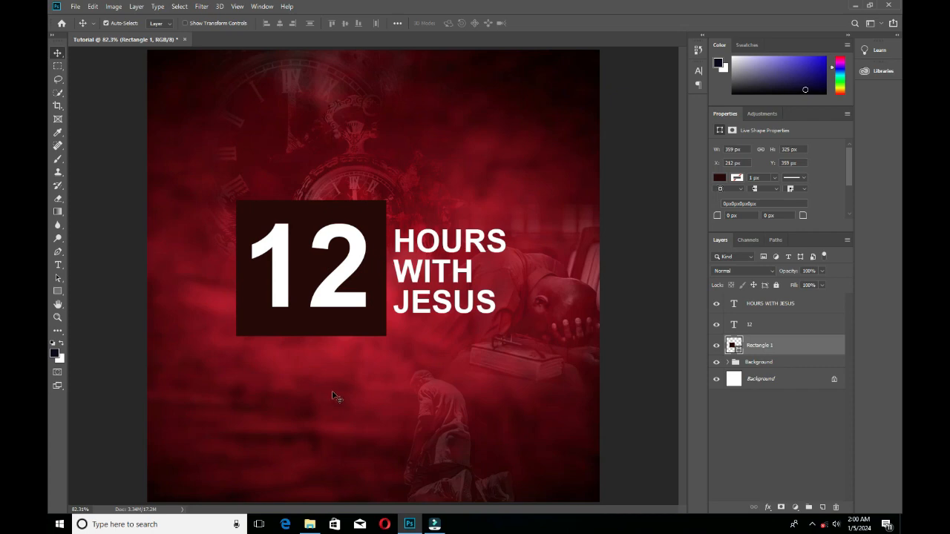
# Switch to File Explorer and look through the Resource folder for a decorative element.
pyautogui.click(309, 524)
pyautogui.scroll(-5, 750, 249)
pyautogui.scroll(10, 750, 249)
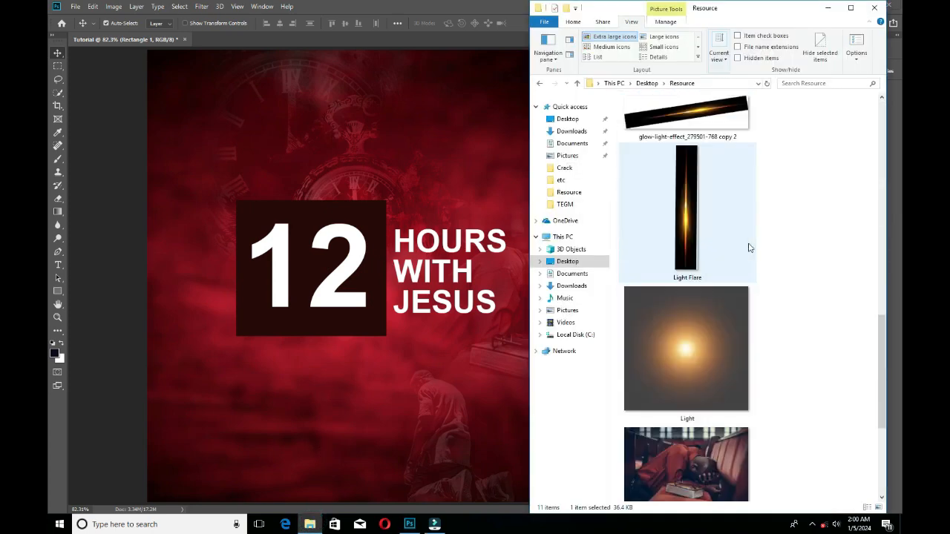
pyautogui.scroll(-10, 749, 249)
pyautogui.scroll(3, 750, 249)
pyautogui.scroll(-3, 749, 223)
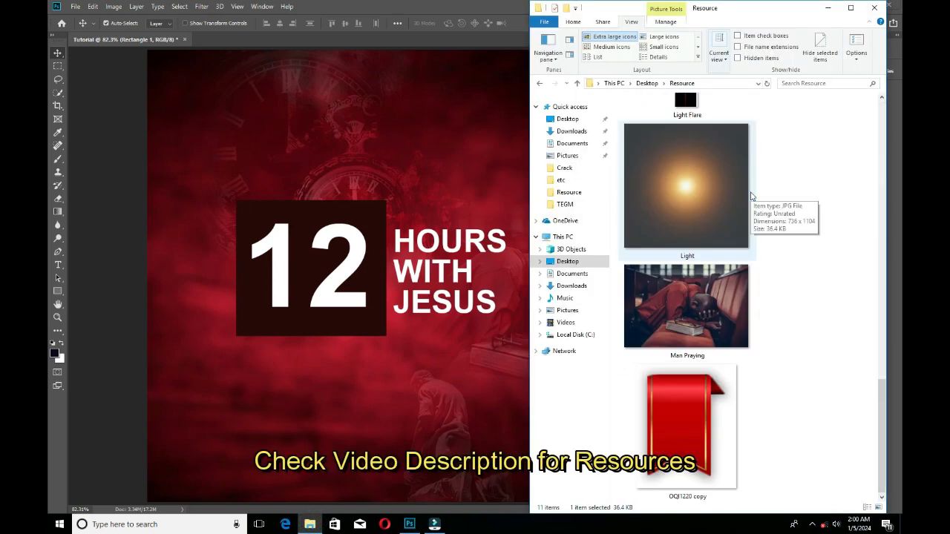
pyautogui.scroll(10, 751, 194)
# Open the Png folder in Graphic Design > Resources and place the Pngtree needle stitched dividing line image on the flyer.
pyautogui.click(577, 84)
pyautogui.doubleClick(653, 138)
pyautogui.doubleClick(651, 115)
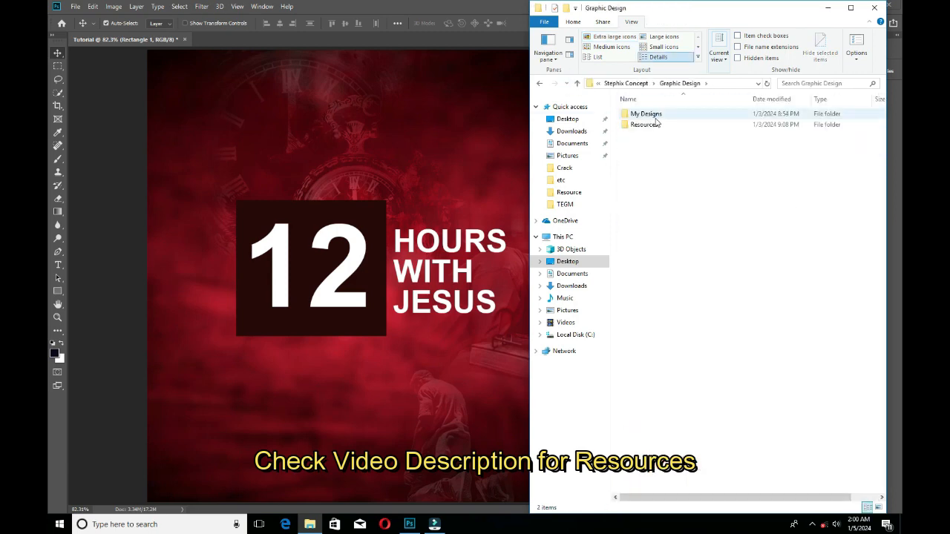
pyautogui.click(577, 84)
pyautogui.click(569, 192)
pyautogui.click(577, 84)
pyautogui.doubleClick(642, 125)
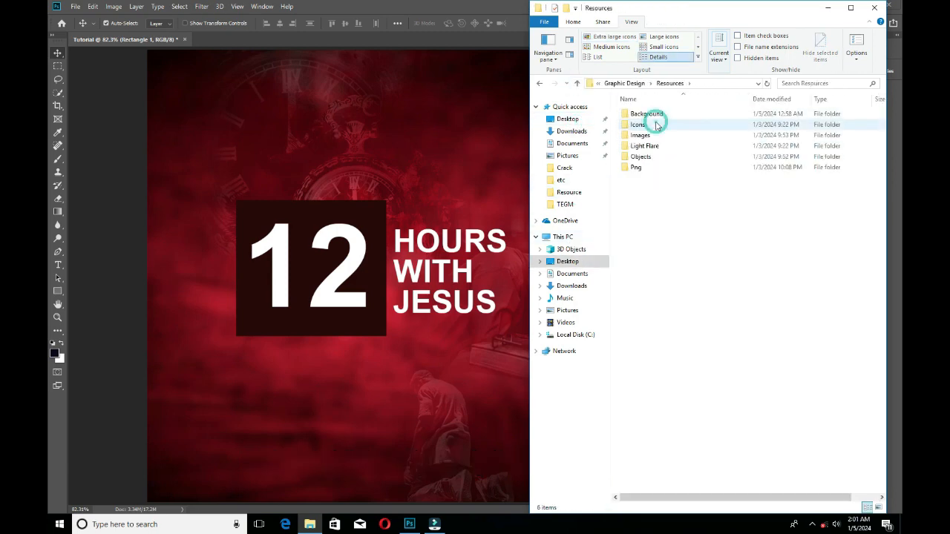
pyautogui.doubleClick(640, 174)
pyautogui.scroll(-15, 653, 178)
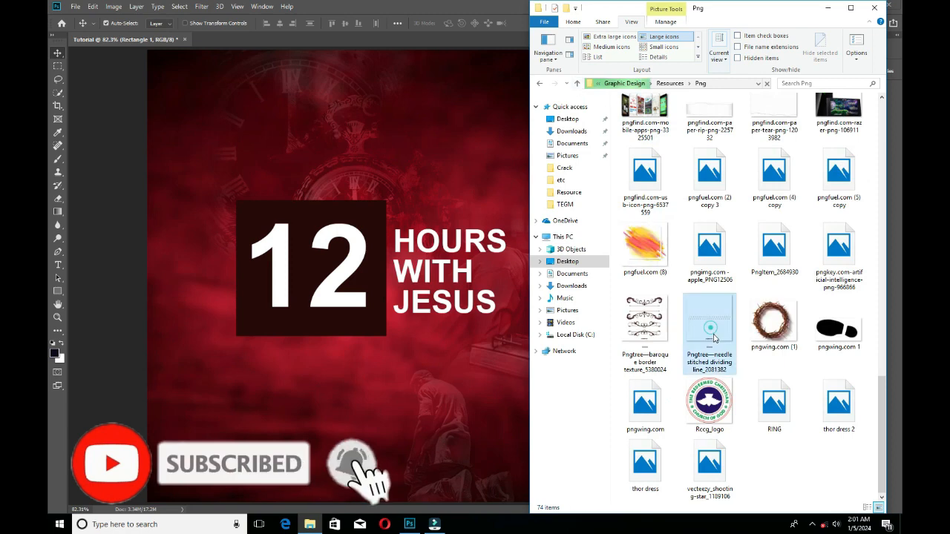
pyautogui.moveTo(711, 334); pyautogui.dragTo(362, 290)
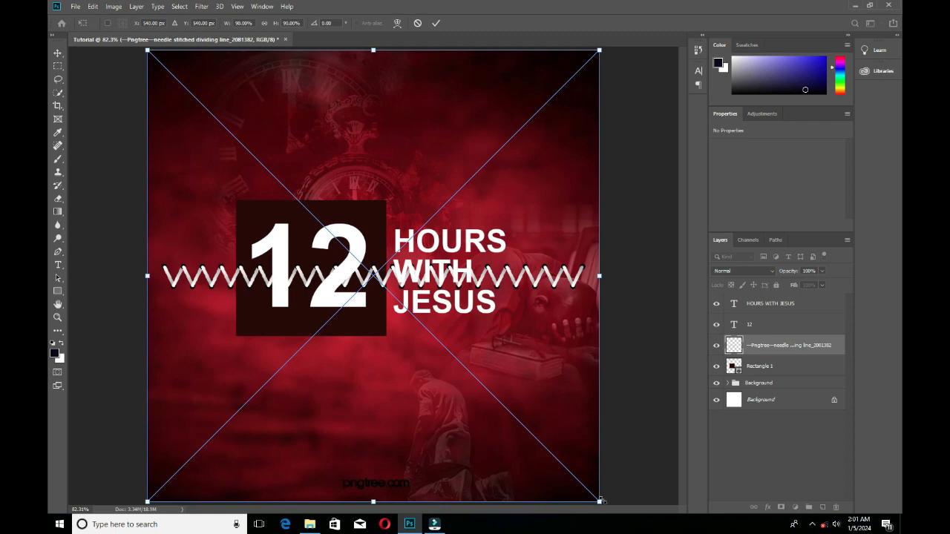
# Scale the zigzag stitch image to about 40% wide and 47% high and place it along the dark box's upper edge.
pyautogui.moveTo(601, 501); pyautogui.dragTo(456, 396)
pyautogui.moveTo(379, 273); pyautogui.dragTo(327, 208)
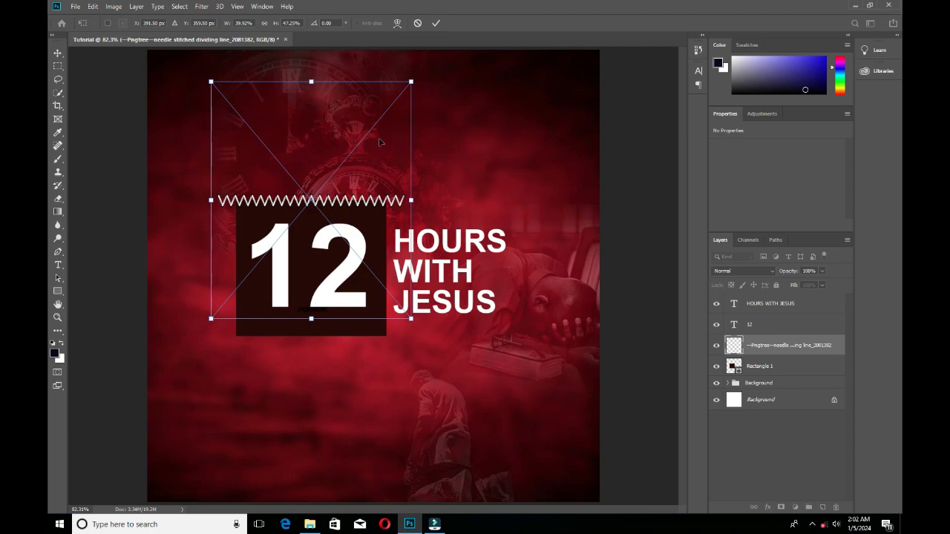
pyautogui.keyDown('ctrl'); pyautogui.click(414, 94); pyautogui.keyUp('ctrl')
pyautogui.keyDown('ctrl'); pyautogui.click(423, 95); pyautogui.keyUp('ctrl')
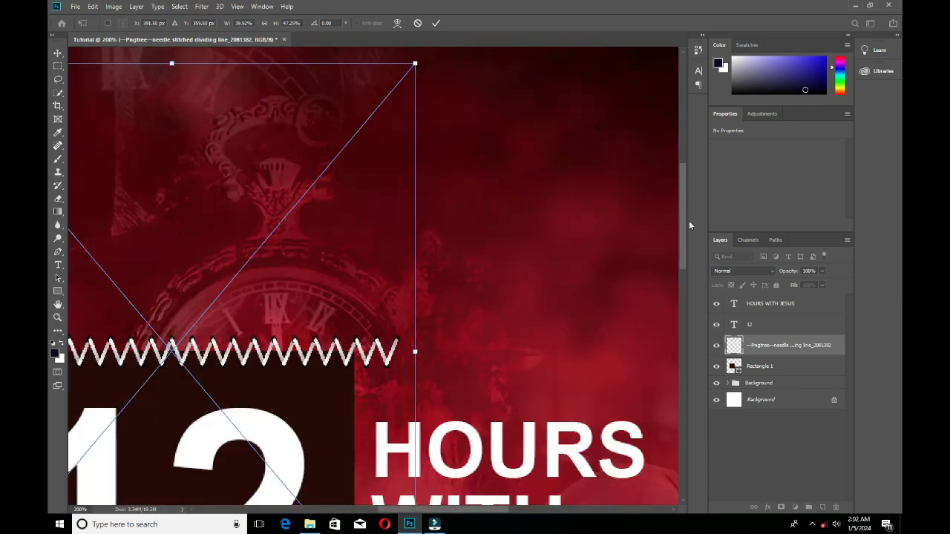
pyautogui.moveTo(681, 248); pyautogui.dragTo(689, 226)
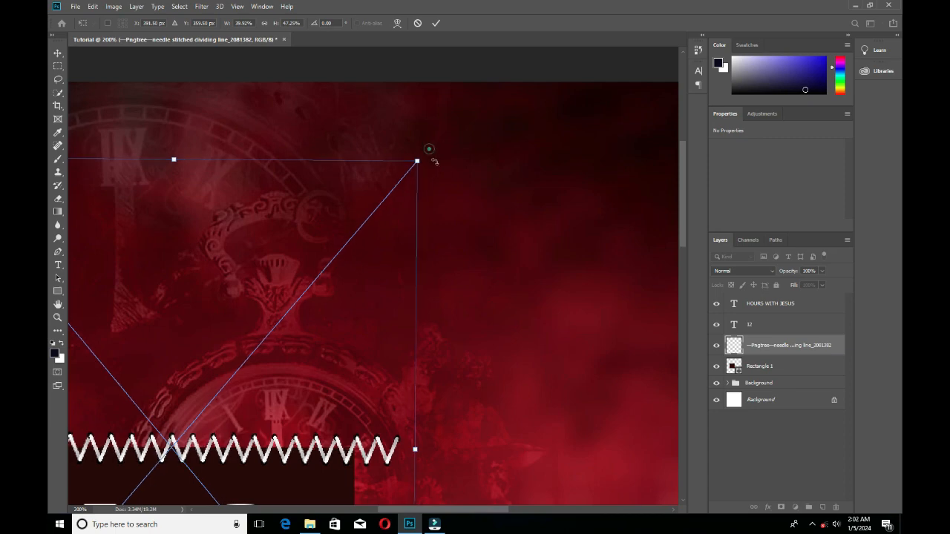
# Rotate the zigzag stitch line to a near-vertical angle of about 88.5° and move it over the dark box's right edge.
pyautogui.moveTo(429, 149); pyautogui.dragTo(466, 502)
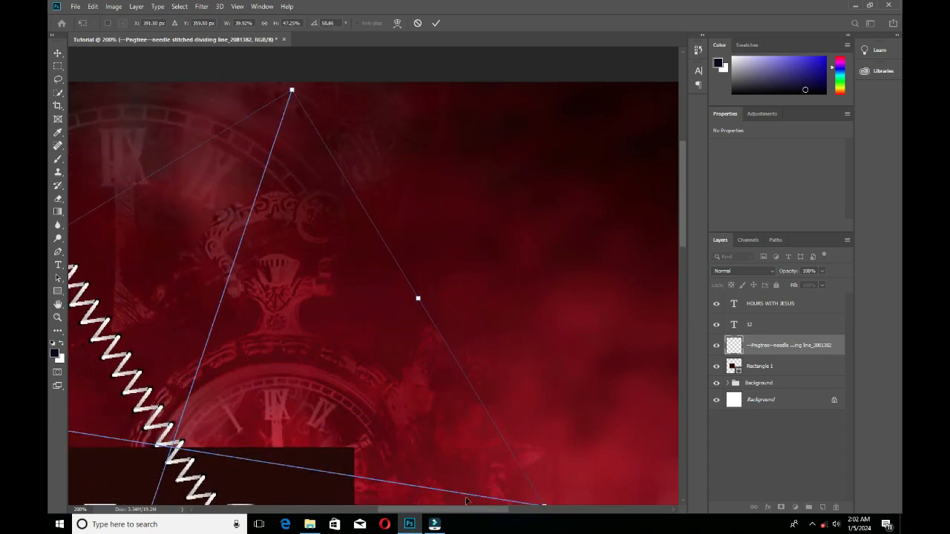
pyautogui.hotkey('ctrl', '0')
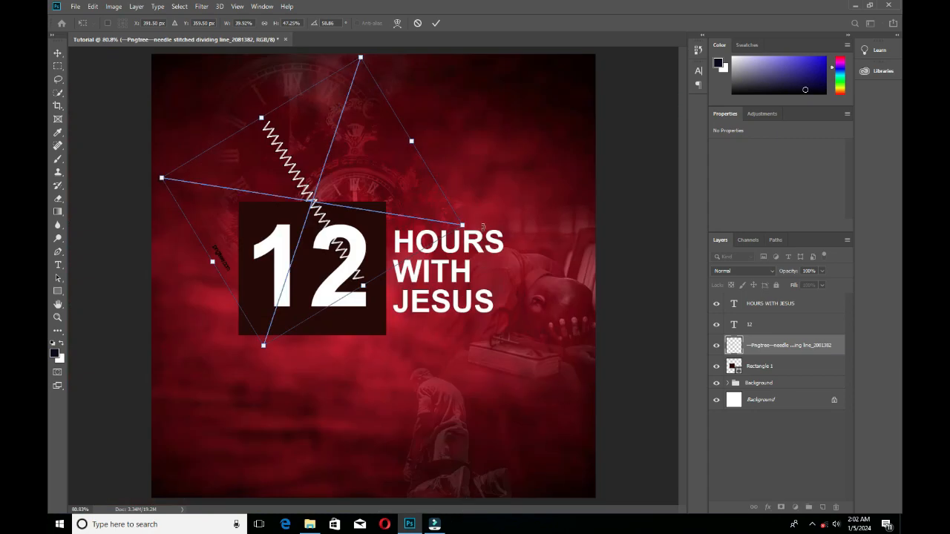
pyautogui.moveTo(483, 226); pyautogui.dragTo(488, 310)
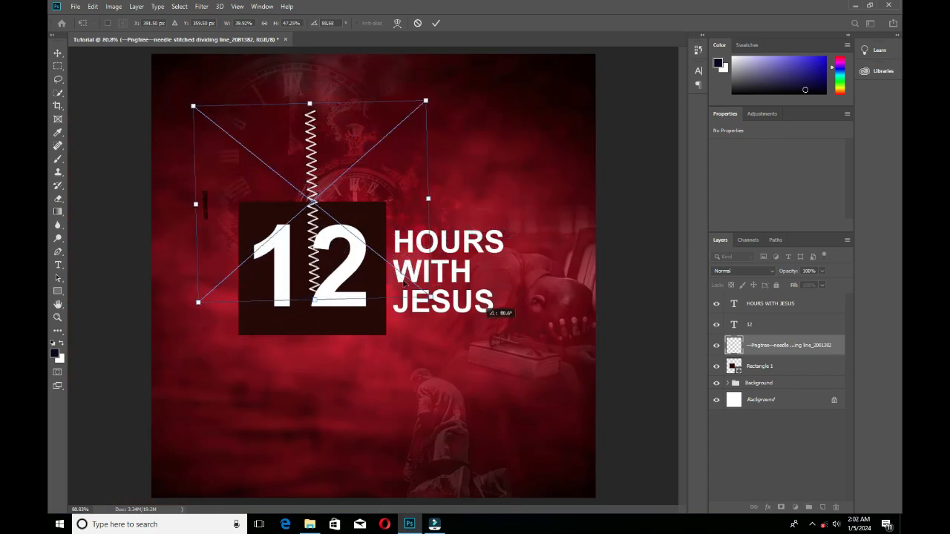
pyautogui.moveTo(349, 249); pyautogui.dragTo(352, 252)
pyautogui.moveTo(379, 271); pyautogui.dragTo(380, 268)
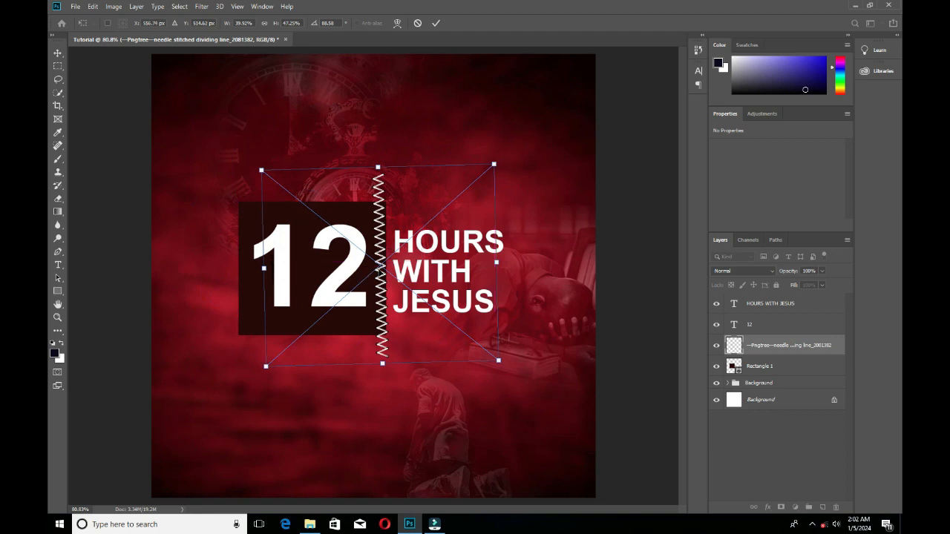
# Shrink the zigzag line to about 28.8% wide and 34% high to match the box's height and set its rotation to 90°.
pyautogui.moveTo(498, 365); pyautogui.dragTo(483, 337)
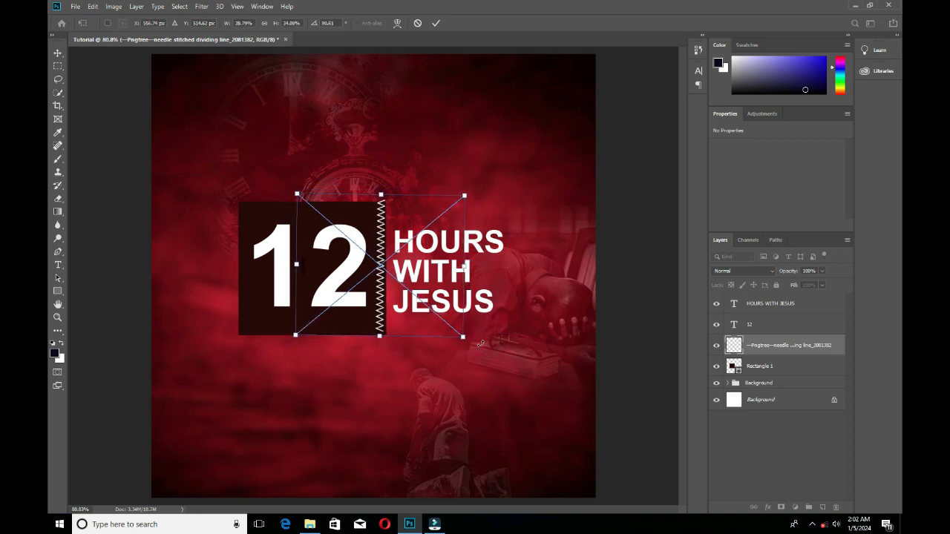
pyautogui.click(317, 26)
pyautogui.write('90')
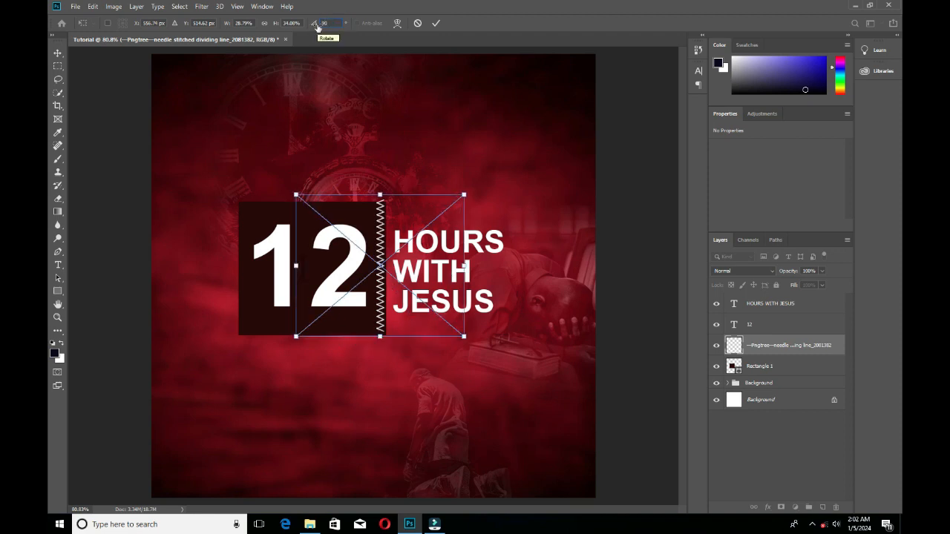
pyautogui.press('Return')
# Scale the zigzag line down to about 28.17% by 33.33%, align it just inside the box's right edge, and apply the transform.
pyautogui.moveTo(464, 195); pyautogui.dragTo(460, 197)
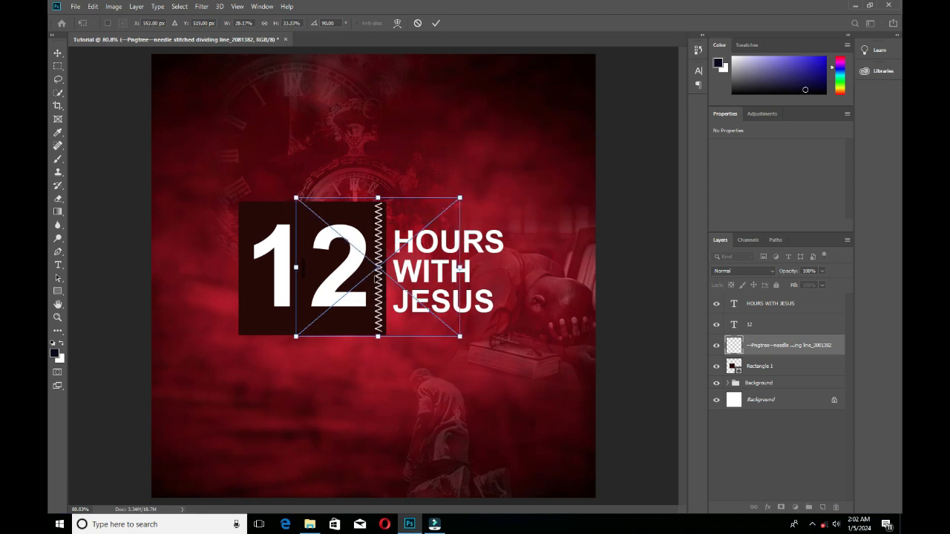
pyautogui.moveTo(379, 275); pyautogui.dragTo(382, 276)
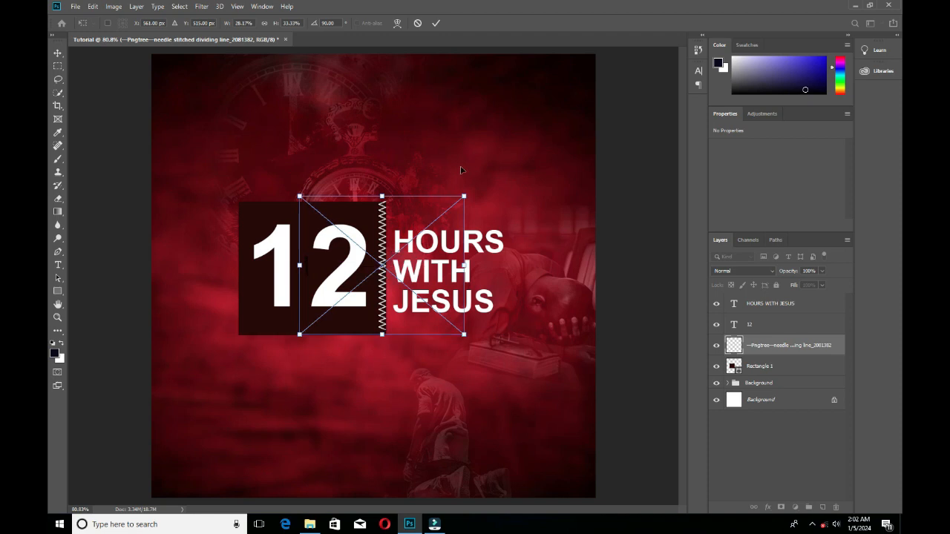
pyautogui.click(435, 23)
pyautogui.click(637, 233)
pyautogui.moveTo(382, 294); pyautogui.dragTo(382, 288)
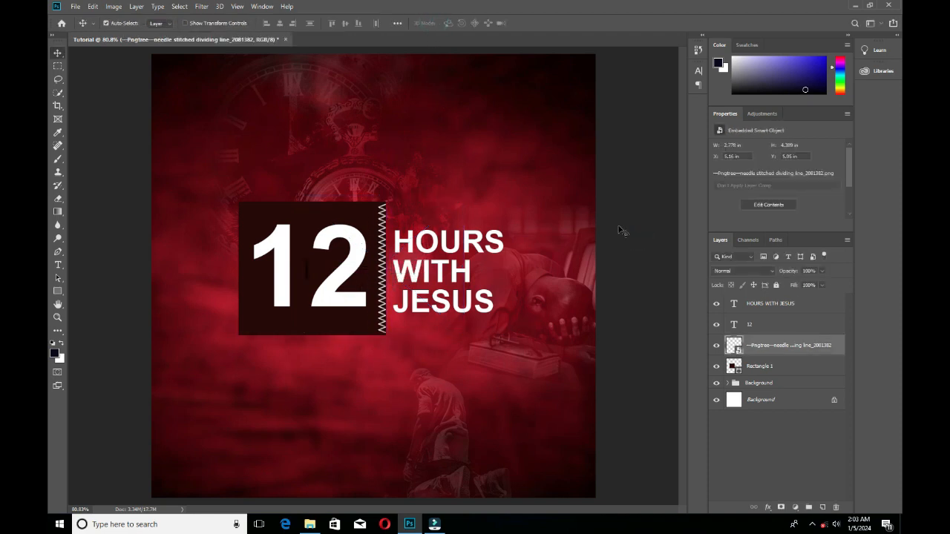
# Shift the HOURS WITH JESUS text slightly left, closer to the zigzag edge.
pyautogui.click(640, 215)
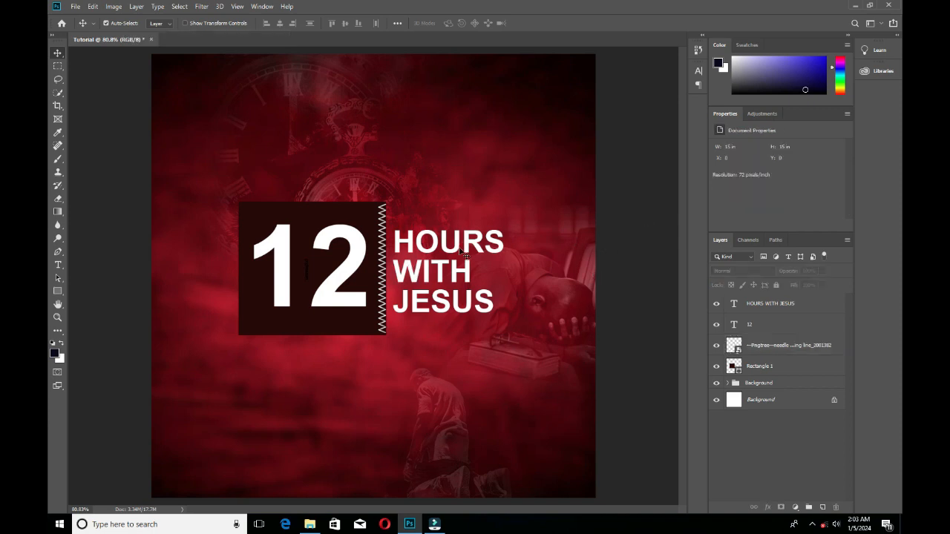
pyautogui.moveTo(461, 254); pyautogui.dragTo(519, 238)
pyautogui.click(631, 206)
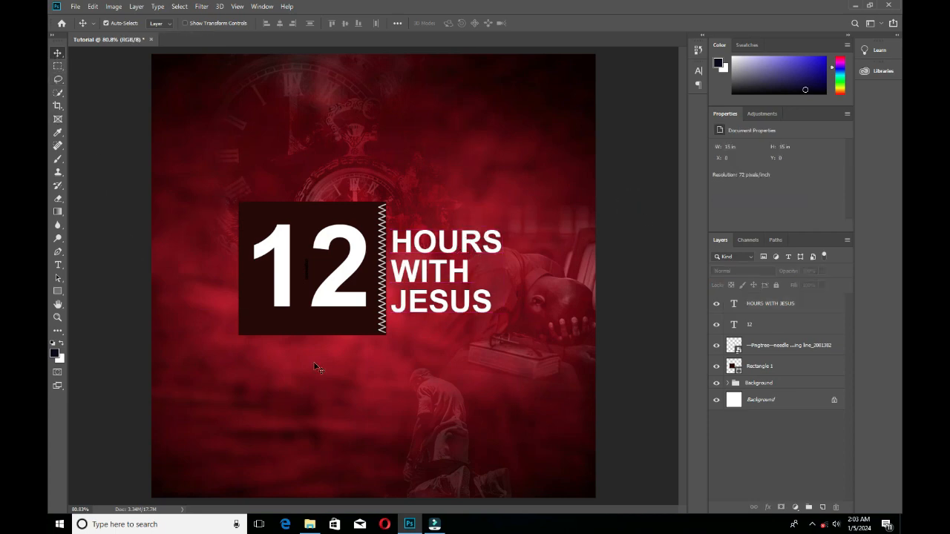
# Place the black image with yellow hazard stripes from the Resource folder into the flyer.
pyautogui.click(310, 524)
pyautogui.scroll(5, 764, 244)
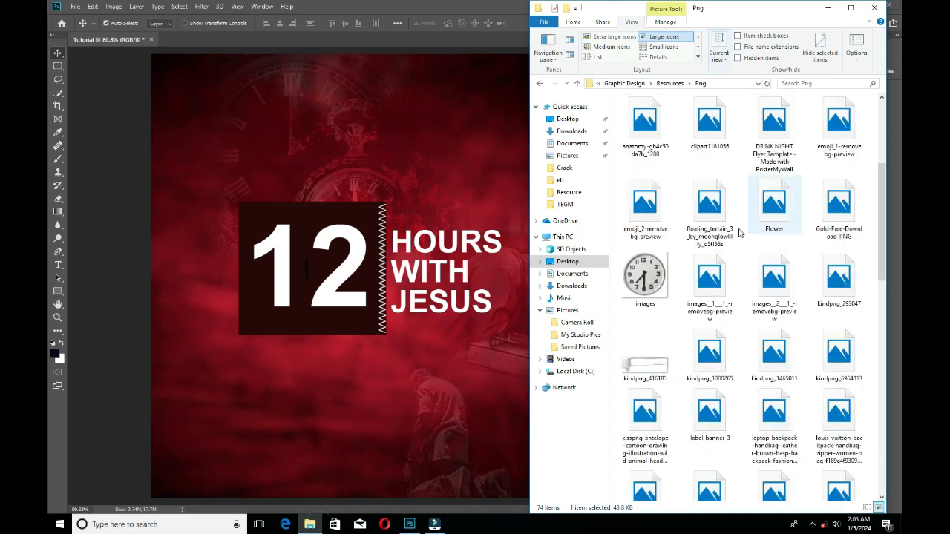
pyautogui.click(569, 193)
pyautogui.scroll(-6, 765, 333)
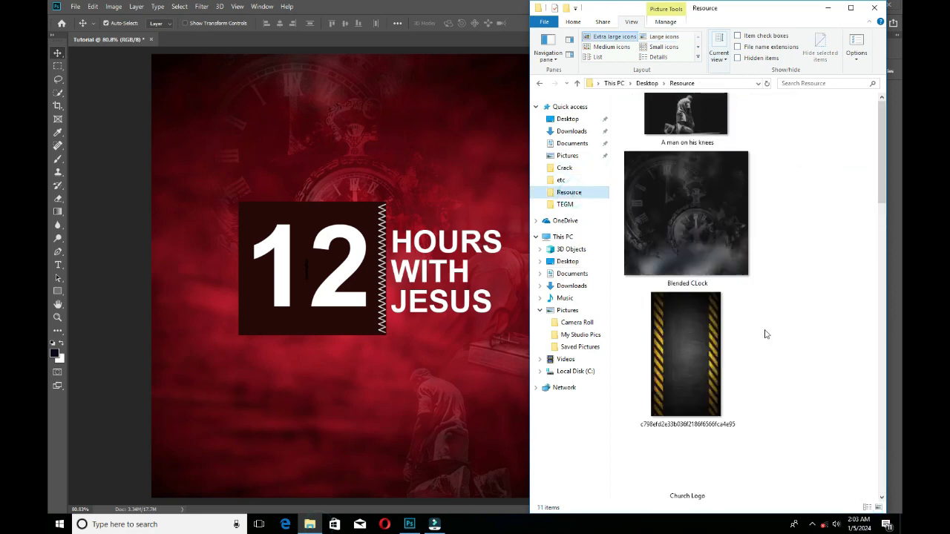
pyautogui.scroll(4, 760, 259)
pyautogui.click(700, 315)
pyautogui.moveTo(700, 316); pyautogui.dragTo(160, 351)
# Move the hazard-stripe image partly off the flyer's left edge so one stripe runs down that side, and apply the placement.
pyautogui.moveTo(436, 388); pyautogui.dragTo(198, 329)
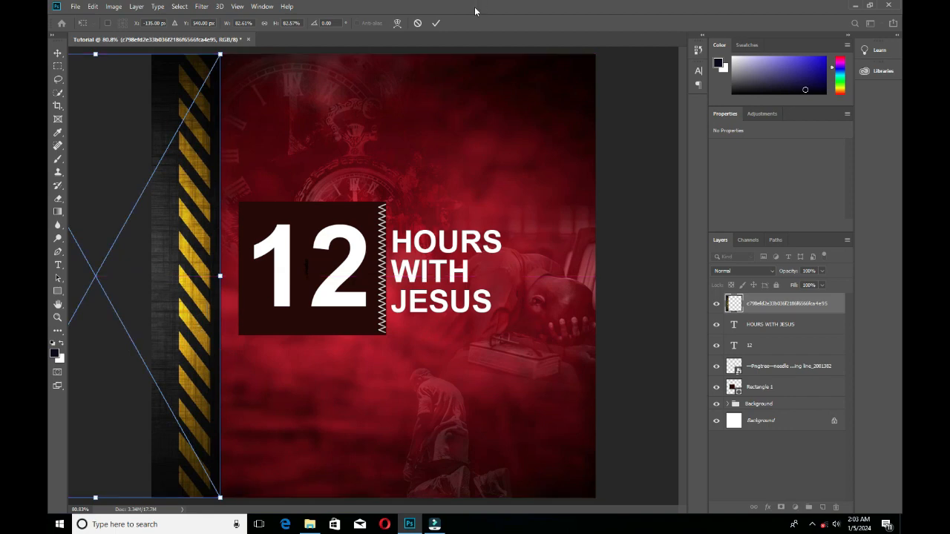
pyautogui.click(436, 23)
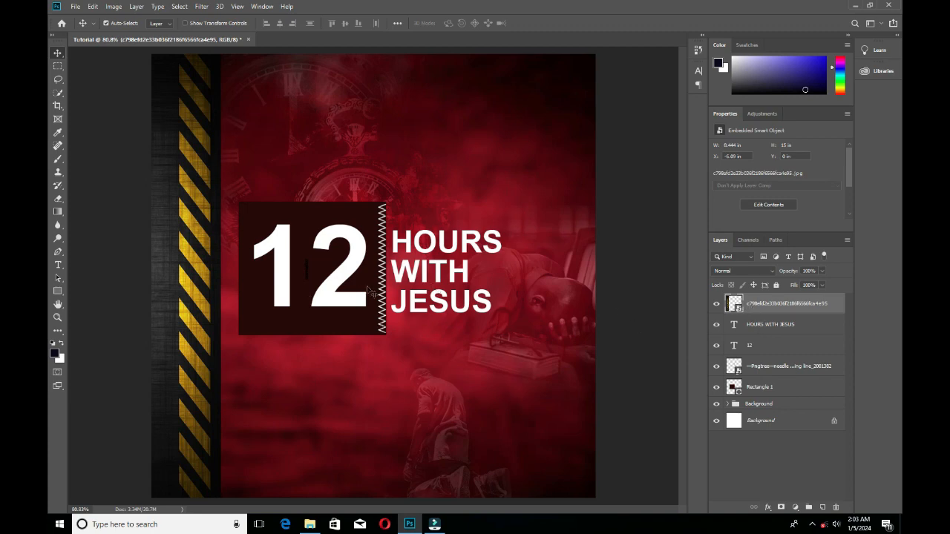
pyautogui.click(108, 265)
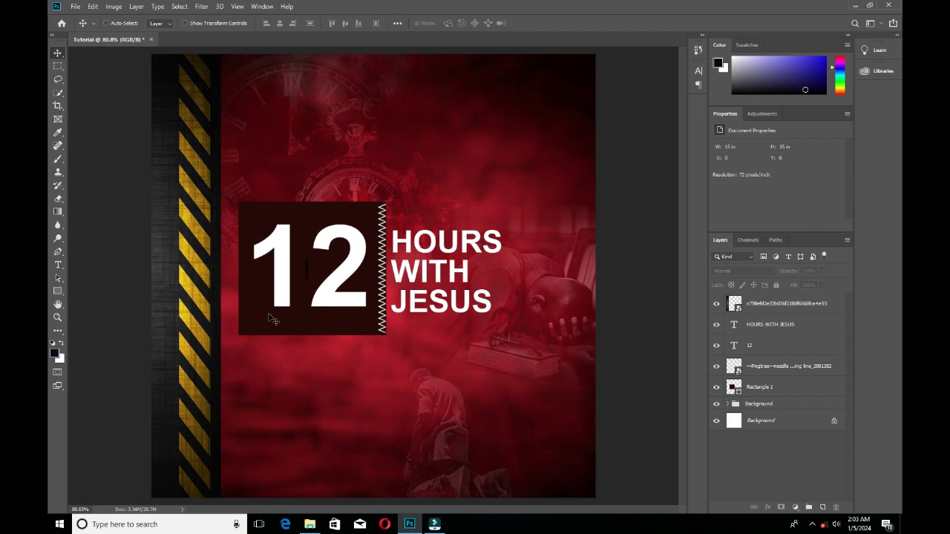
pyautogui.hotkey('ctrl', '0')
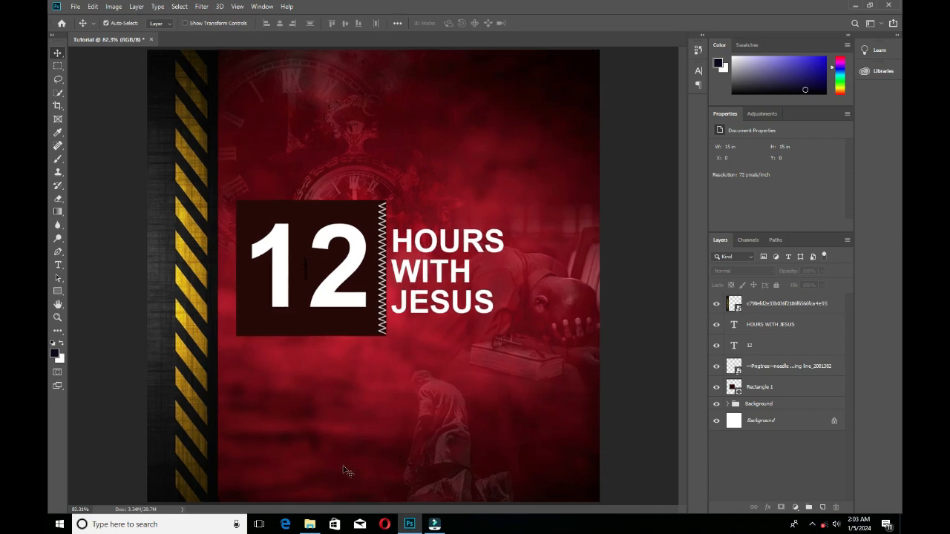
# Duplicate the HOURS WITH JESUS text above the 12 box and replace the copy's wording with REDEEMED.
pyautogui.click(469, 247)
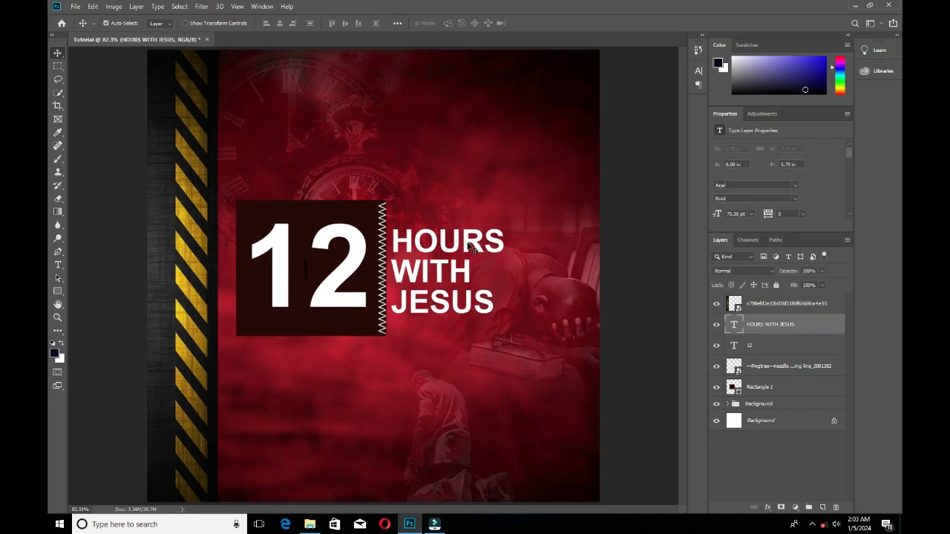
pyautogui.moveTo(469, 248); pyautogui.dragTo(407, 107)
pyautogui.press('t')
pyautogui.doubleClick(404, 105)
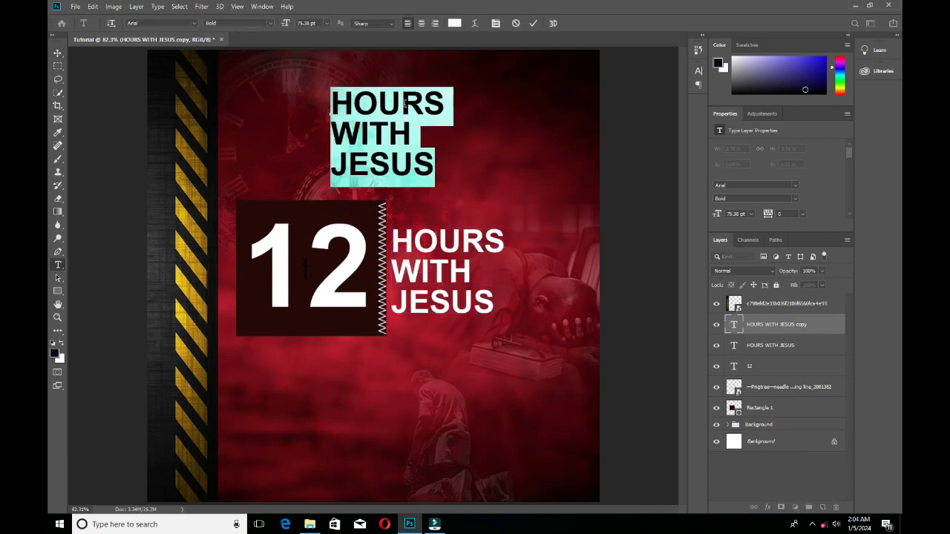
pyautogui.write('REDEEMED')
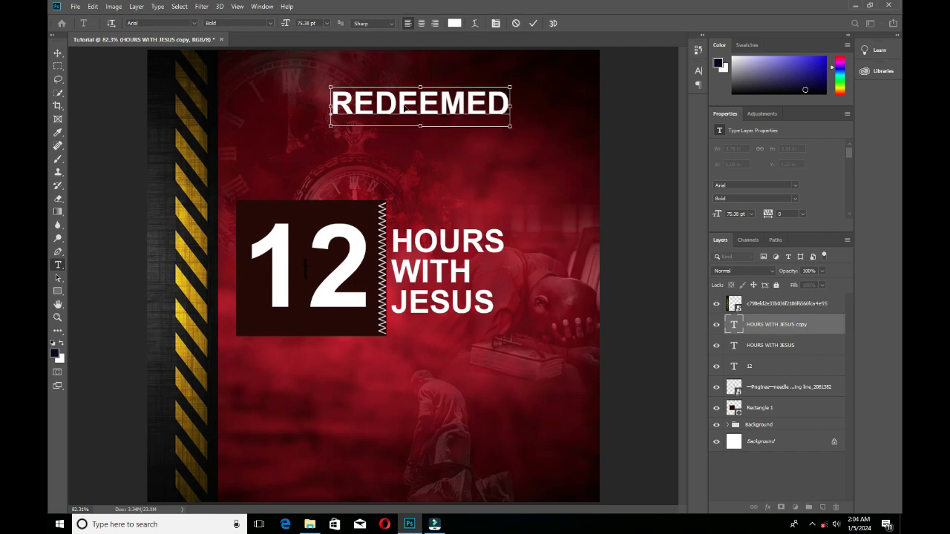
# Reduce the REDEEMED text to about 15 pt and extend it to read REDEEMED CHRISTIAN CHURCH OF GOD.
pyautogui.hotkey('ctrl', 'a')
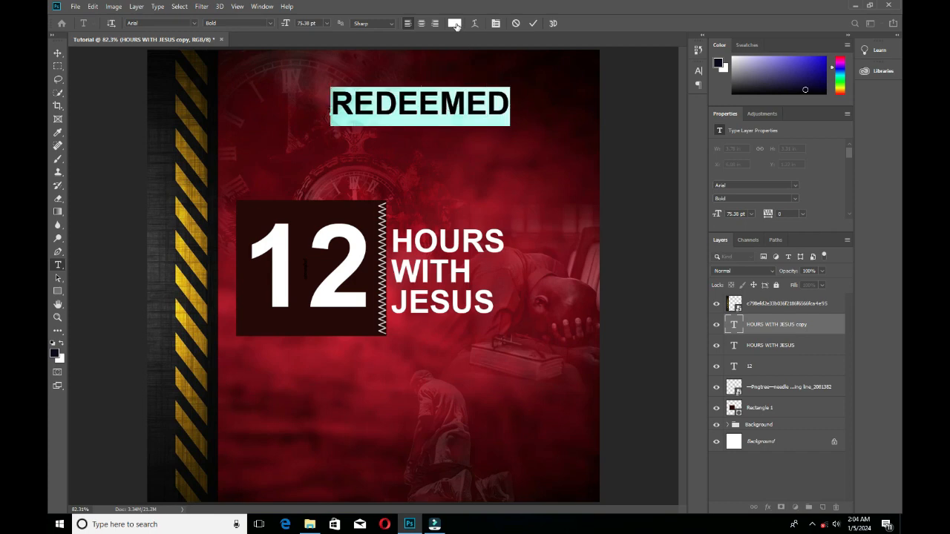
pyautogui.moveTo(286, 23); pyautogui.dragTo(257, 27)
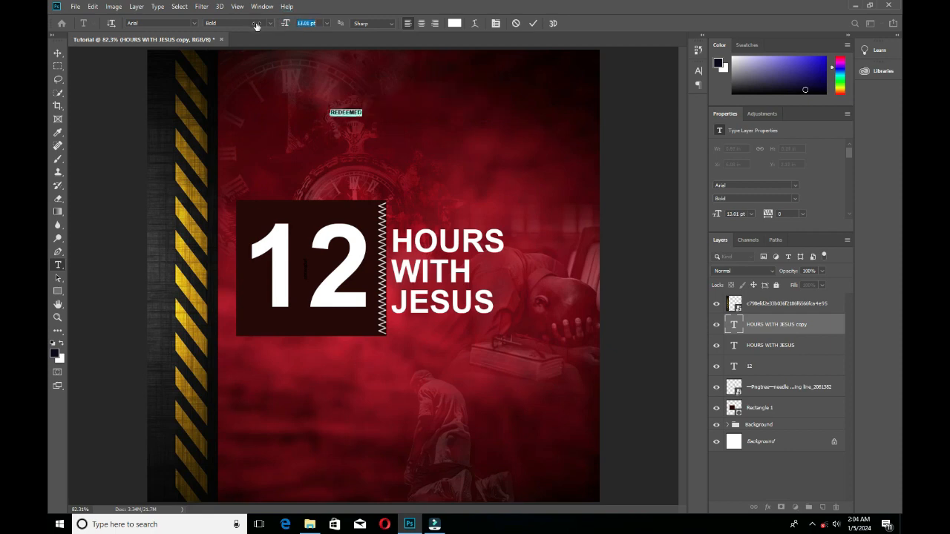
pyautogui.press('Return')
pyautogui.click(338, 106)
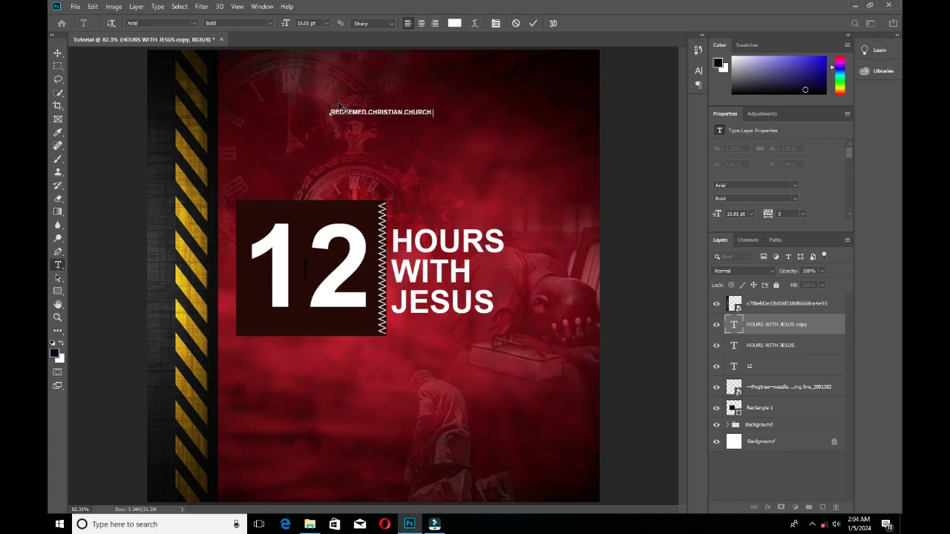
pyautogui.write('D')
# Enlarge the church name text to about 20 pt and apply the edit.
pyautogui.hotkey('ctrl', 'a')
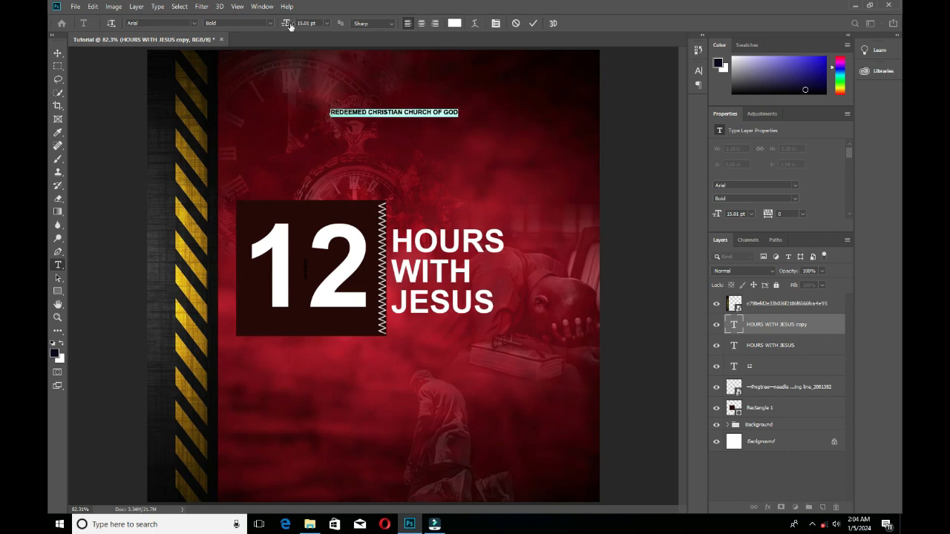
pyautogui.moveTo(290, 26); pyautogui.dragTo(421, 172)
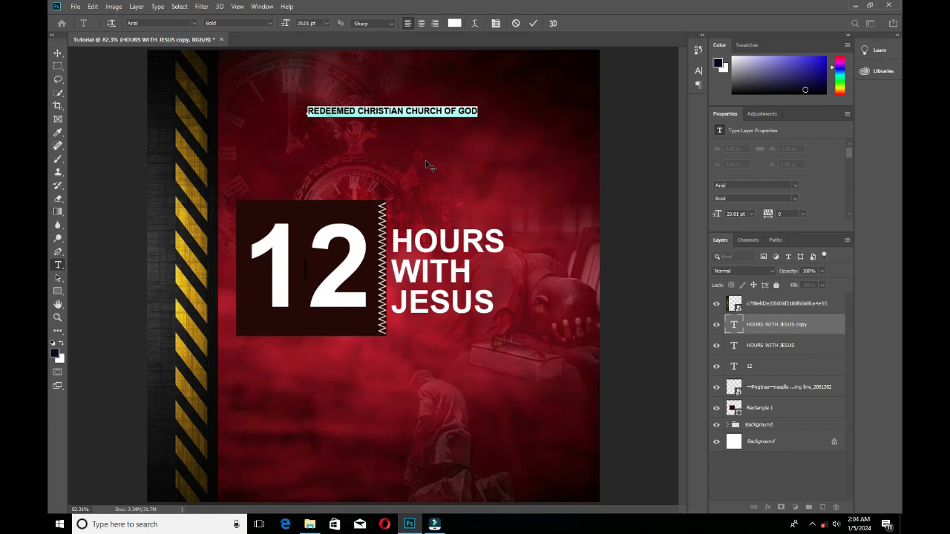
pyautogui.click(533, 24)
pyautogui.press('v')
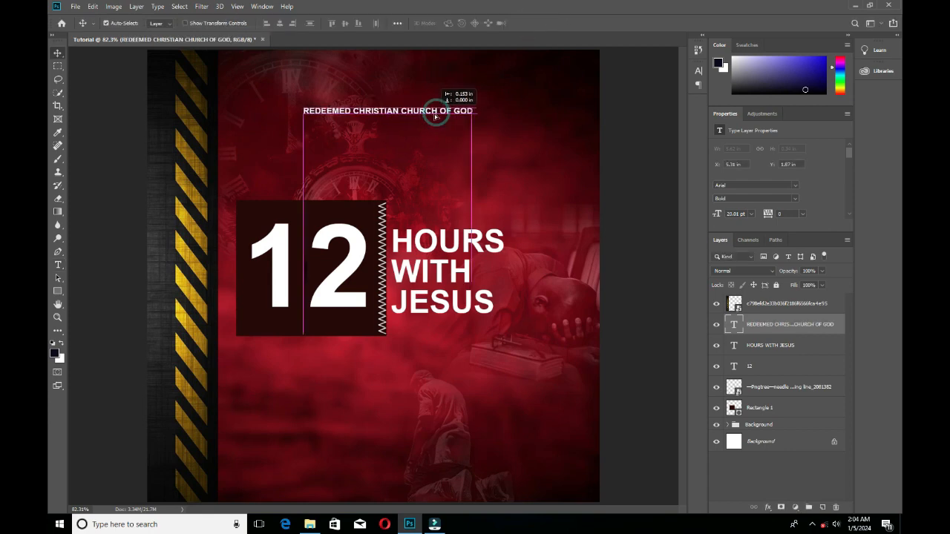
# Place the Church Logo image from the Resource folder near the flyer's upper-right corner, level with the church name.
pyautogui.click(310, 524)
pyautogui.scroll(-4, 717, 288)
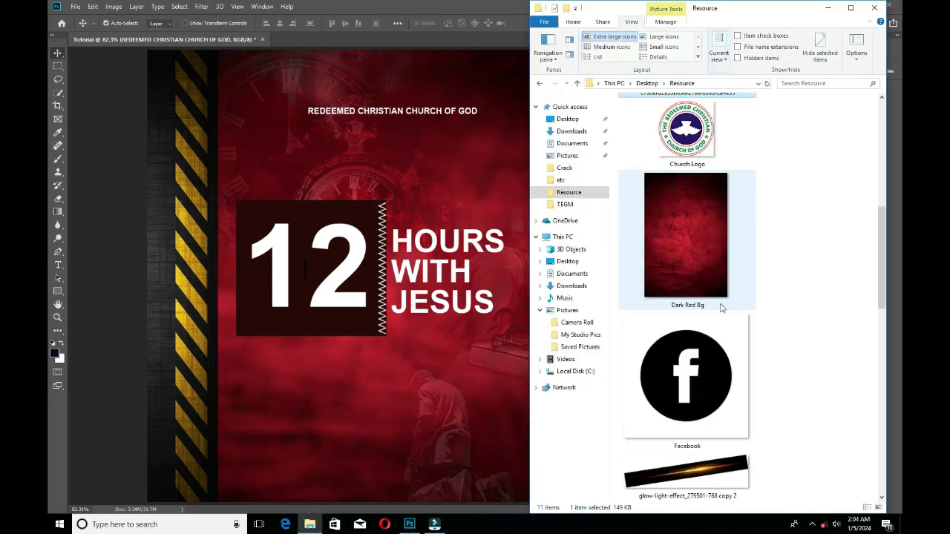
pyautogui.click(687, 130)
pyautogui.moveTo(464, 187); pyautogui.dragTo(466, 184)
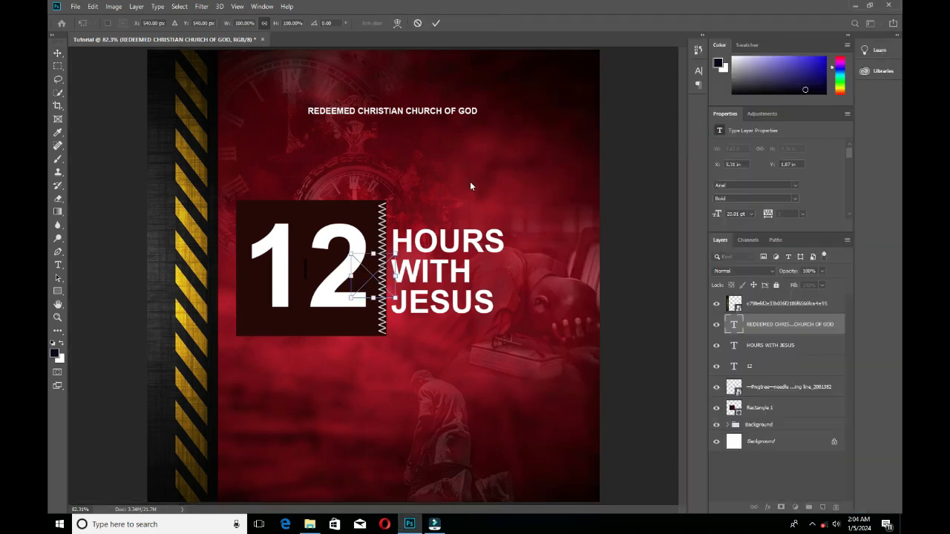
pyautogui.moveTo(371, 272); pyautogui.dragTo(548, 108)
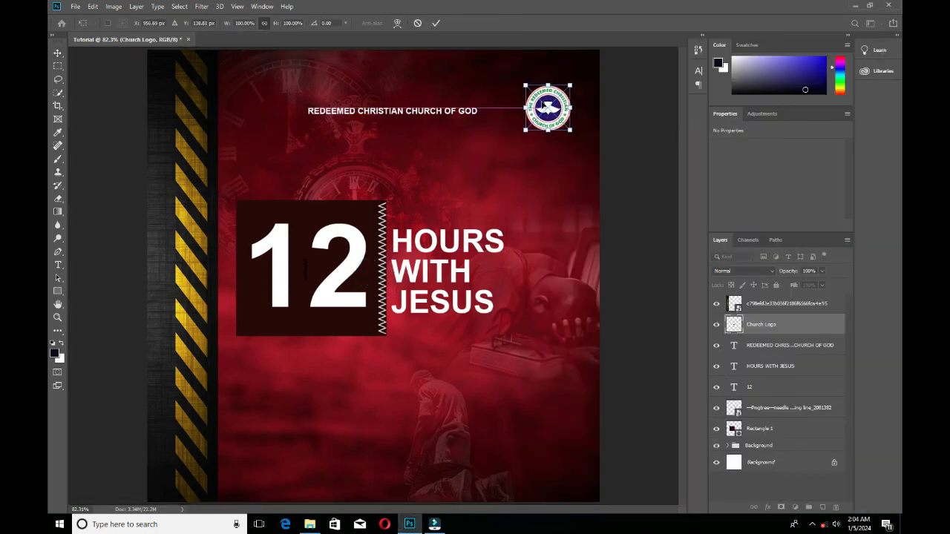
pyautogui.click(436, 23)
pyautogui.click(630, 184)
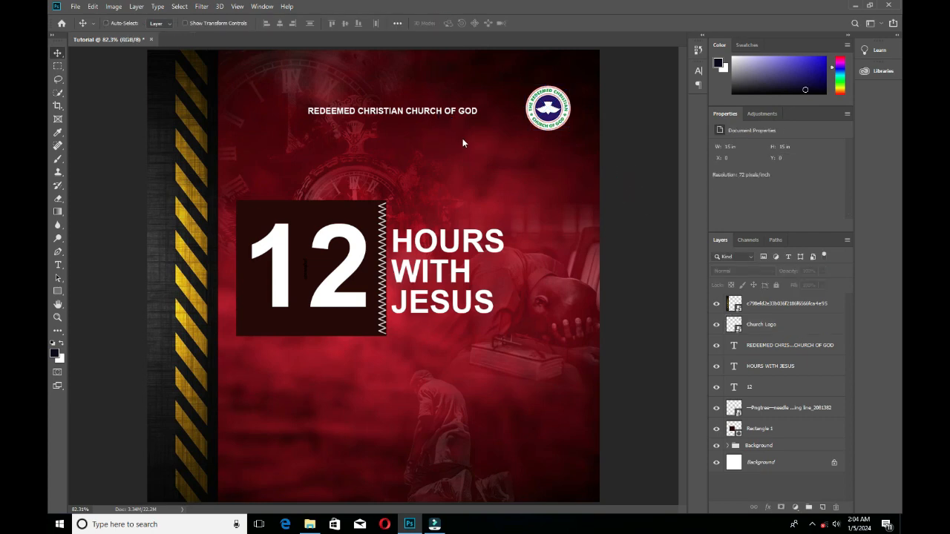
pyautogui.hotkey('ctrl', 's')
pyautogui.click(463, 7)
pyautogui.click(309, 524)
pyautogui.click(425, 45)
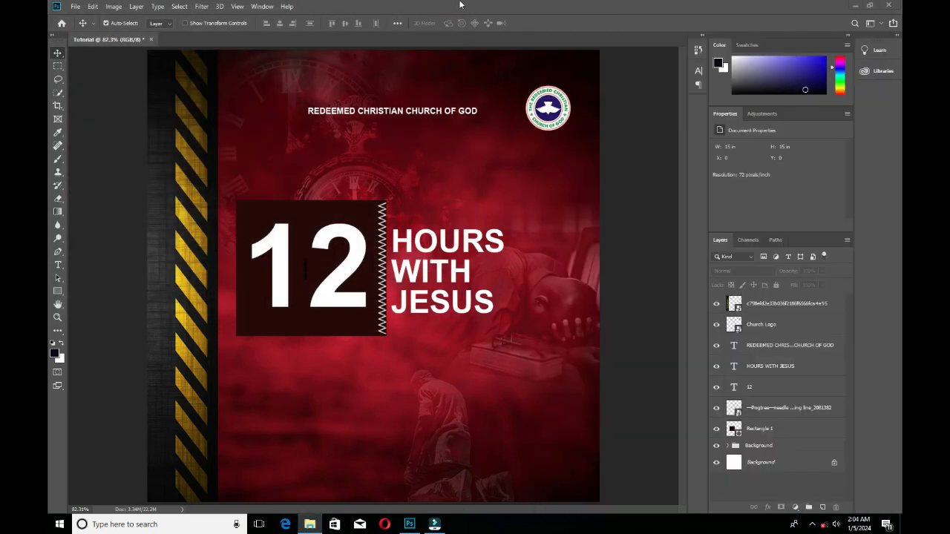
# Duplicate the HOURS WITH JESUS text and position the copy below the 12 box.
pyautogui.click(437, 297)
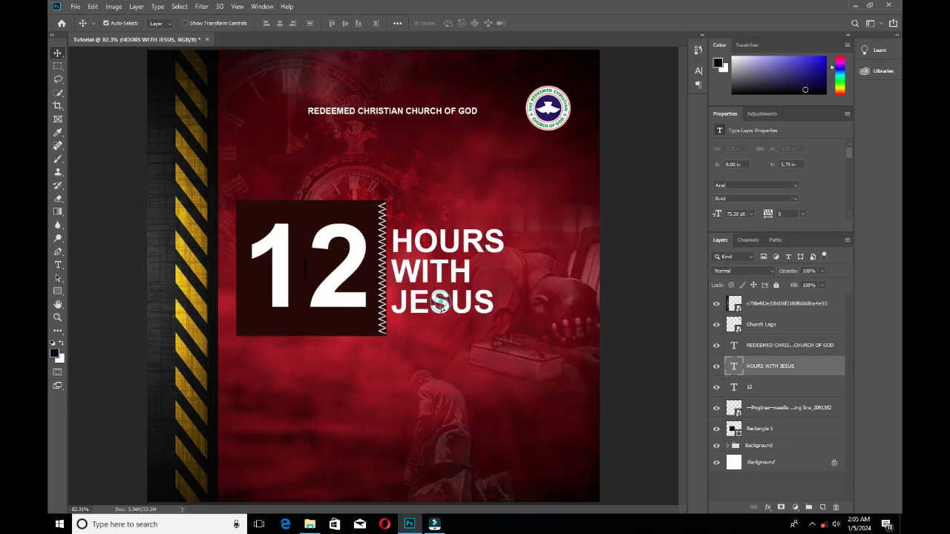
pyautogui.moveTo(438, 298); pyautogui.dragTo(438, 319)
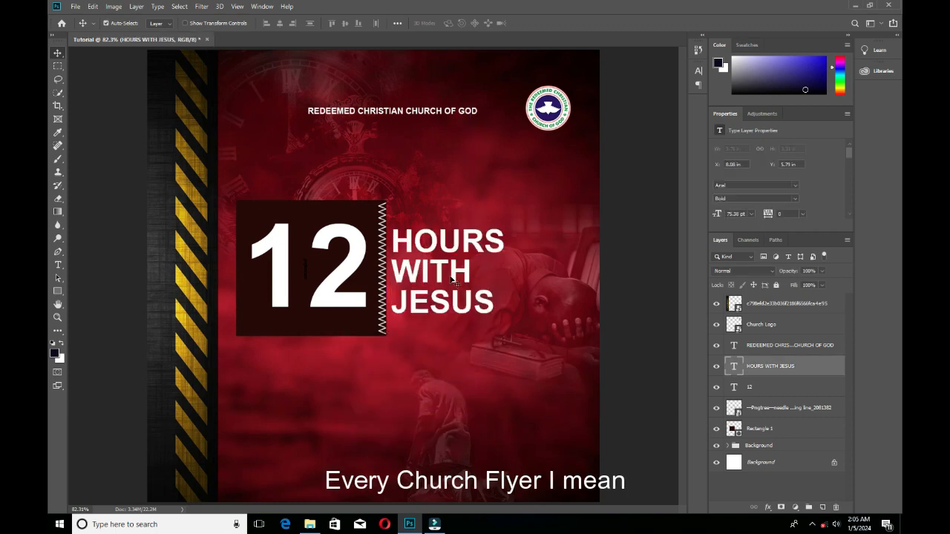
pyautogui.moveTo(456, 273); pyautogui.dragTo(348, 426)
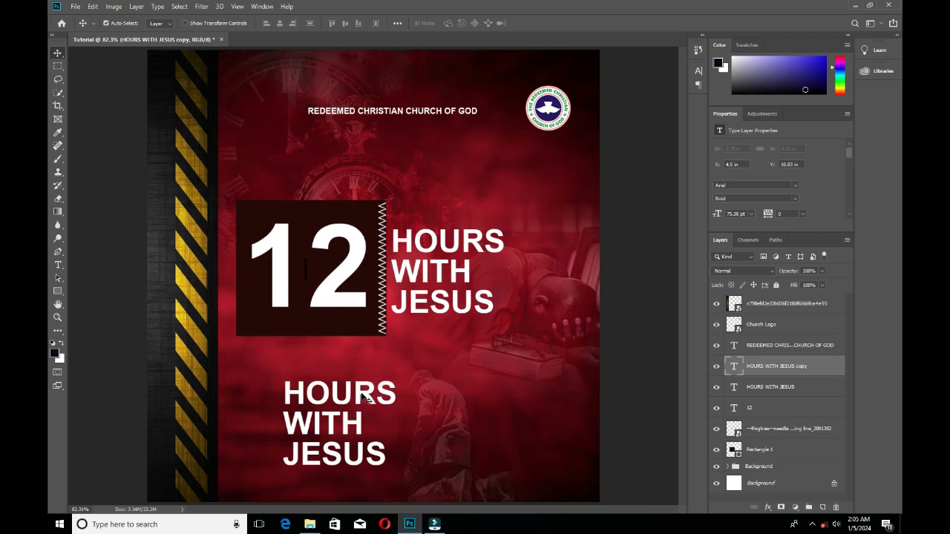
pyautogui.doubleClick(363, 397)
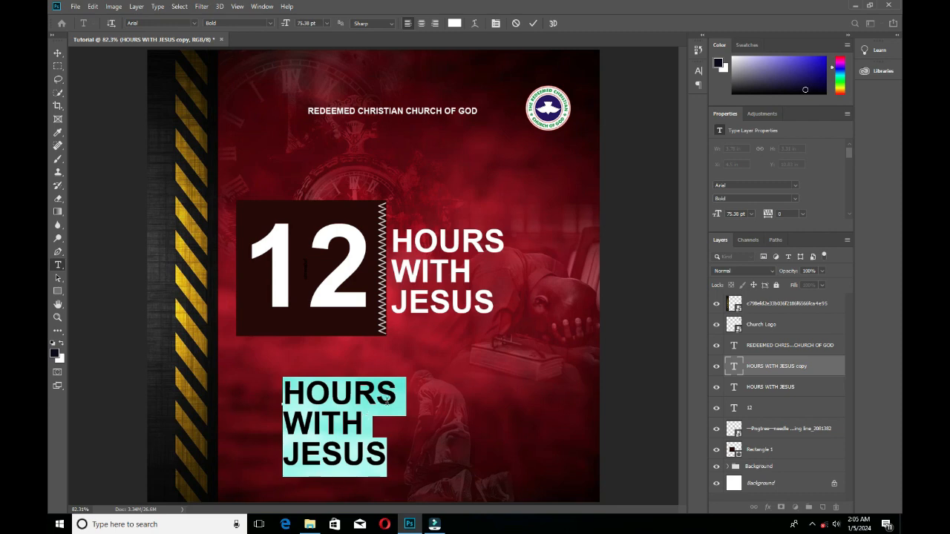
pyautogui.moveTo(387, 401); pyautogui.dragTo(368, 412)
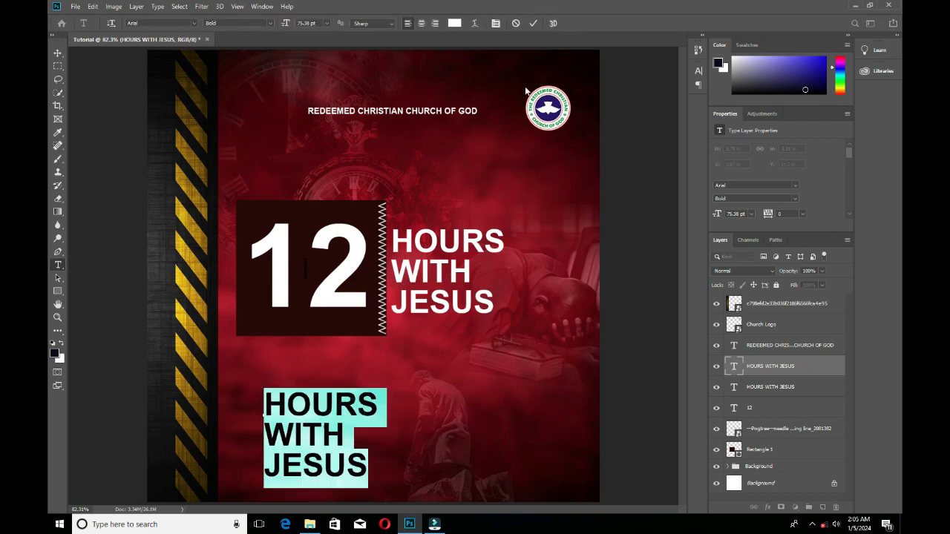
pyautogui.click(535, 25)
# Replace the lower copied text with DATE: and reduce its size to 33.38 pt.
pyautogui.doubleClick(346, 407)
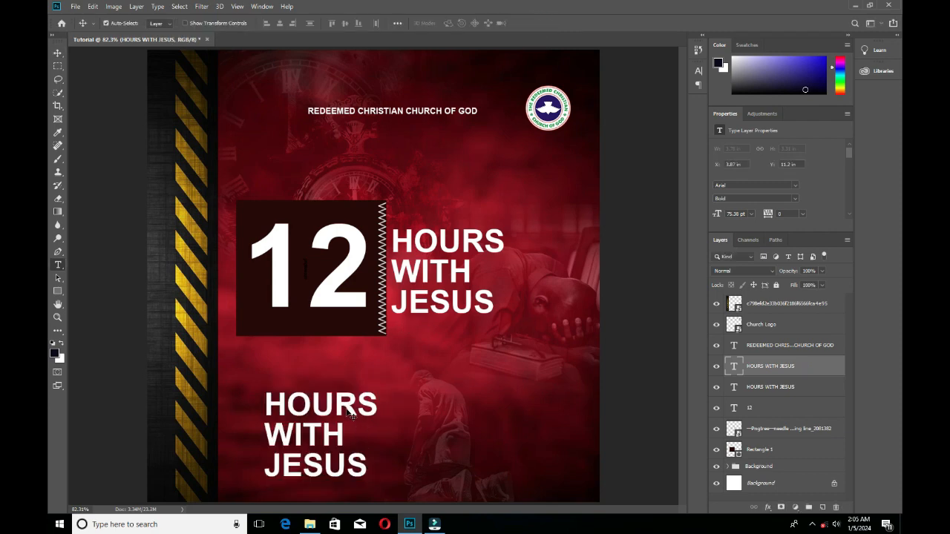
pyautogui.write('DATE')
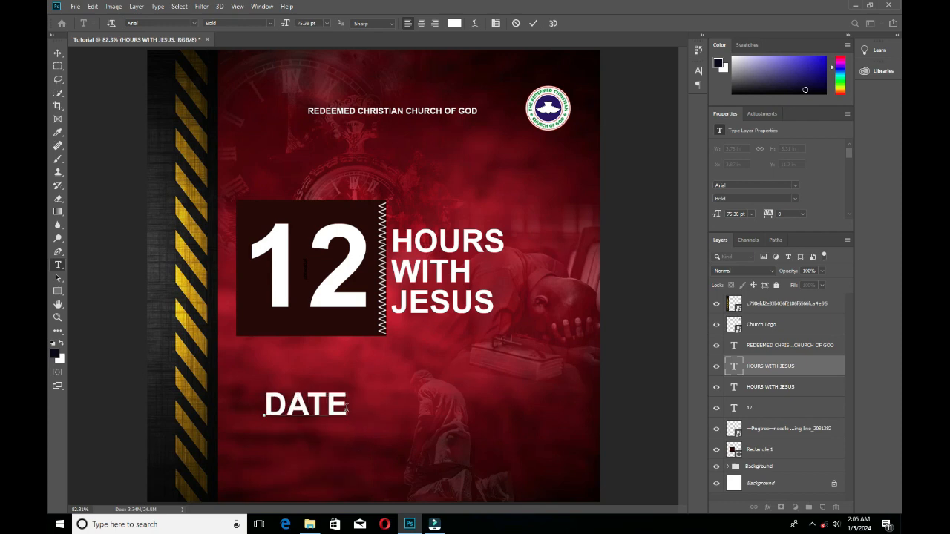
pyautogui.write(':')
pyautogui.hotkey('ctrl', 'a')
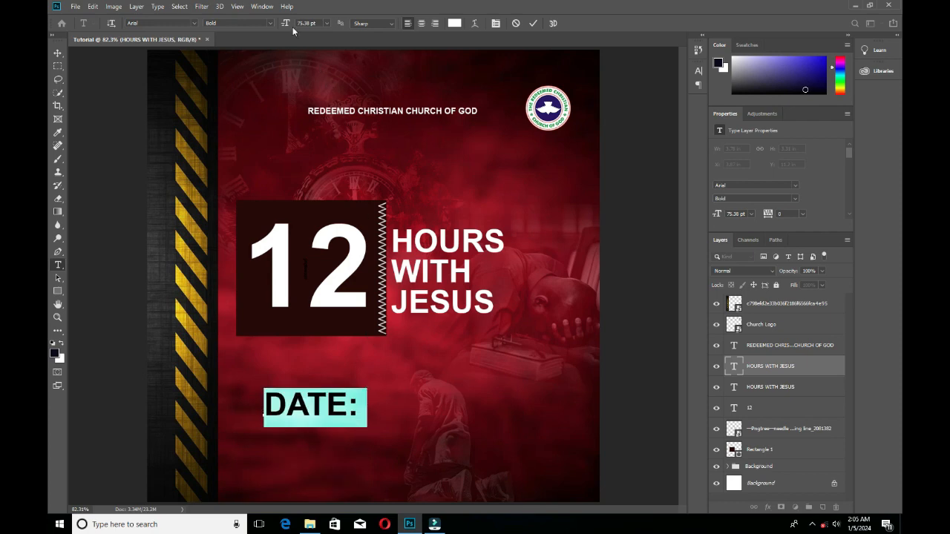
pyautogui.moveTo(292, 27); pyautogui.dragTo(555, 30)
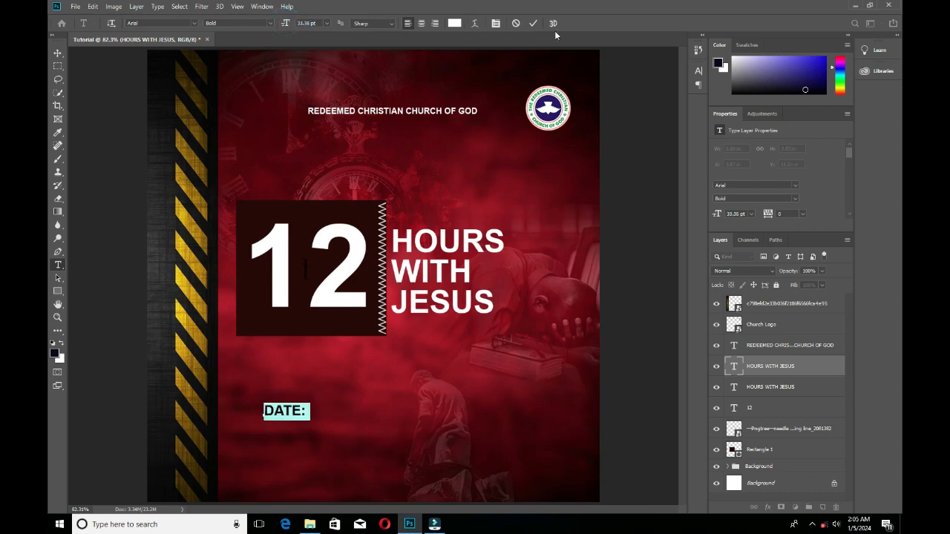
pyautogui.click(533, 23)
pyautogui.press('v')
# Duplicate the DATE: text directly beneath itself and change the copy to VENUE:.
pyautogui.moveTo(293, 410); pyautogui.dragTo(328, 446)
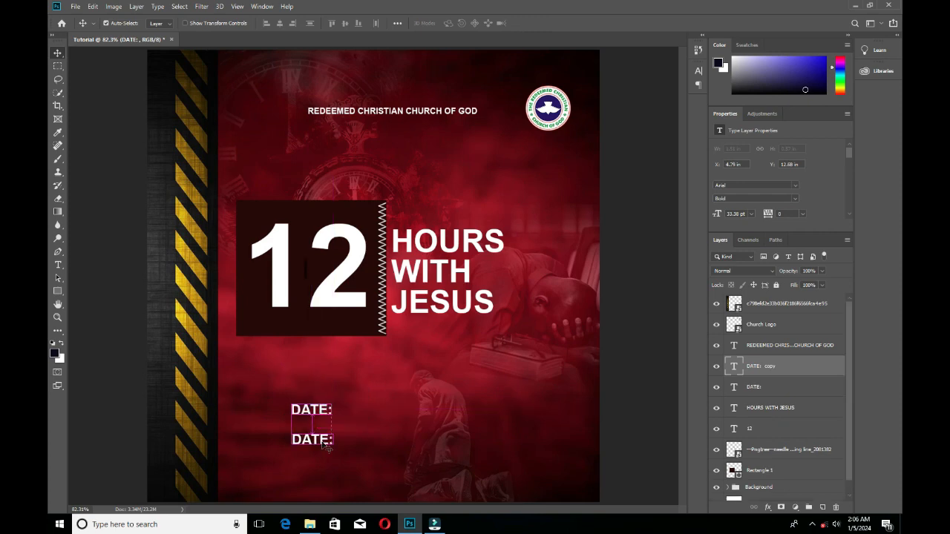
pyautogui.doubleClick(323, 442)
pyautogui.write('VENUE')
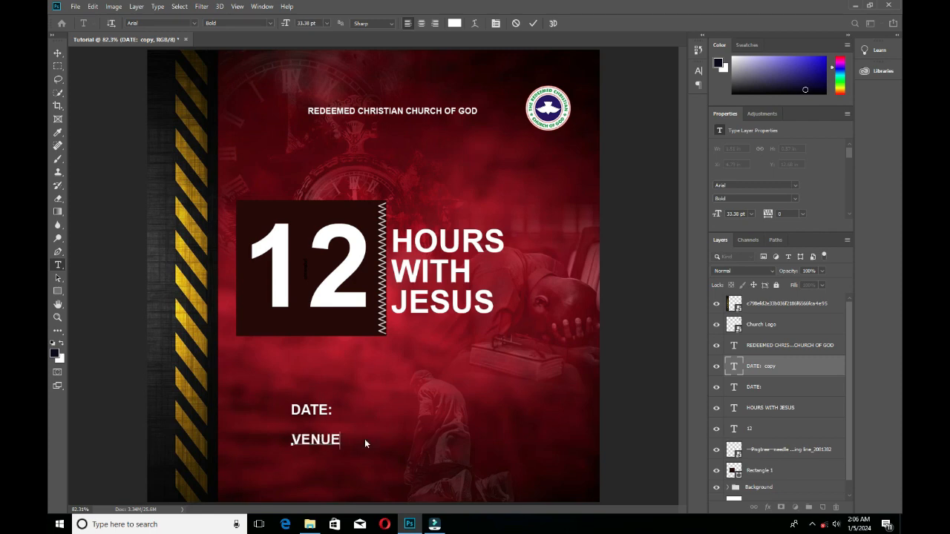
pyautogui.write(':')
pyautogui.click(532, 23)
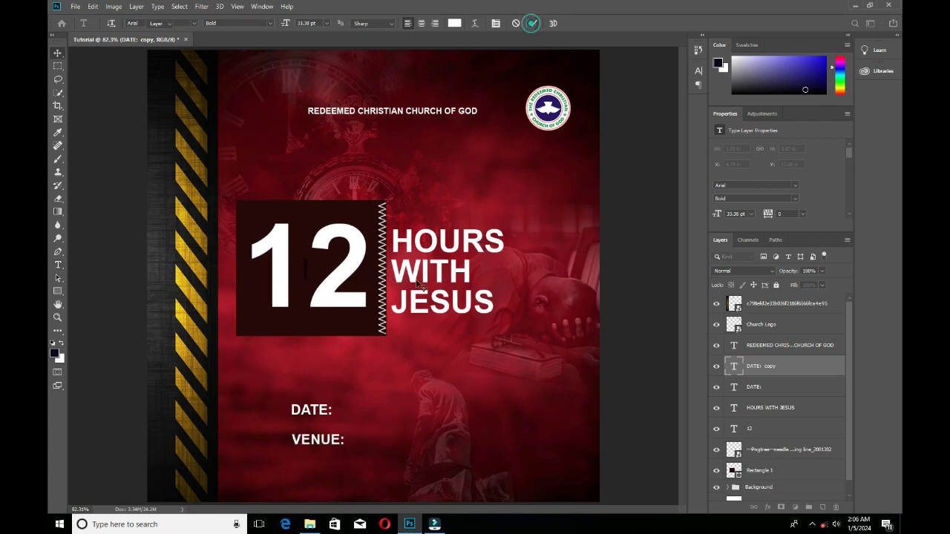
# Complete the date line to read DATE: 1st January 2055 and apply the edit.
pyautogui.doubleClick(330, 413)
pyautogui.click(330, 412)
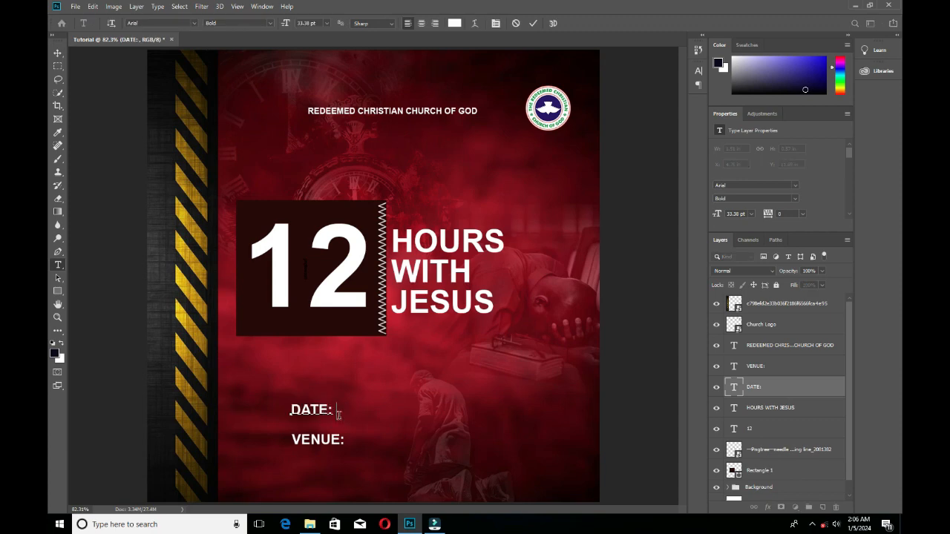
pyautogui.write('1S')
pyautogui.press('BackSpace')
pyautogui.press('BackSpace')
pyautogui.press('BackSpace')
pyautogui.press('BackSpace')
pyautogui.write('st January')
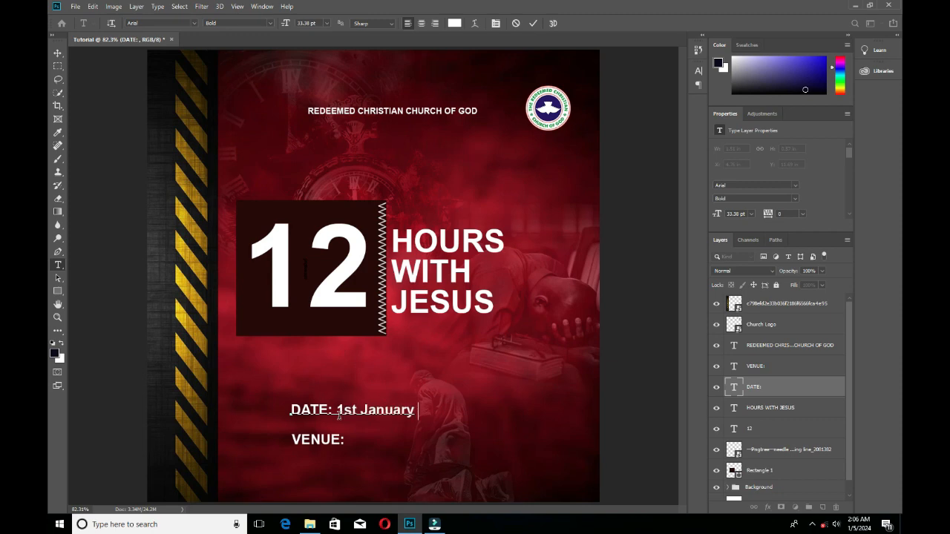
pyautogui.write(' 255')
pyautogui.write('0')
pyautogui.click(533, 23)
# Complete the venue line to read VENUE: National Stadium Abuja and move it slightly closer to the date line.
pyautogui.keyDown('ctrl'); pyautogui.click(336, 440); pyautogui.keyUp('ctrl')
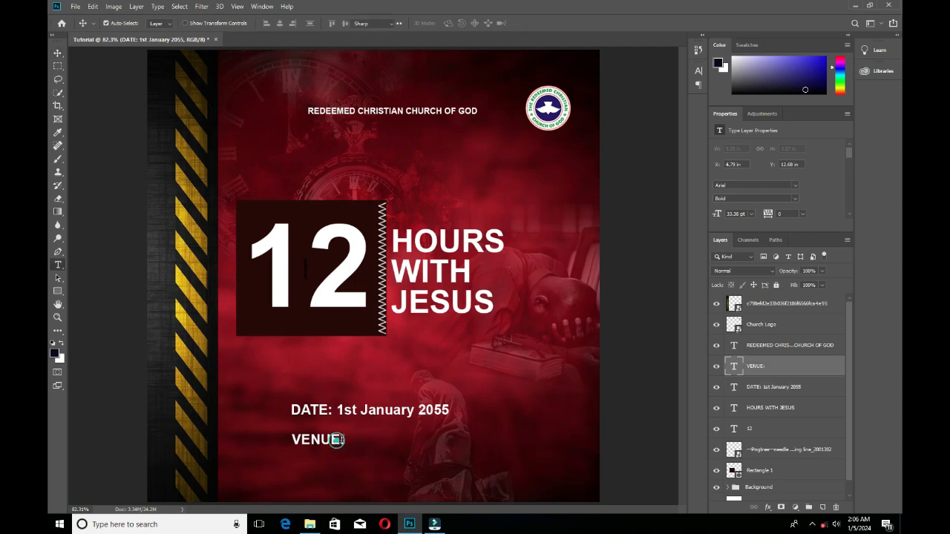
pyautogui.click(339, 439)
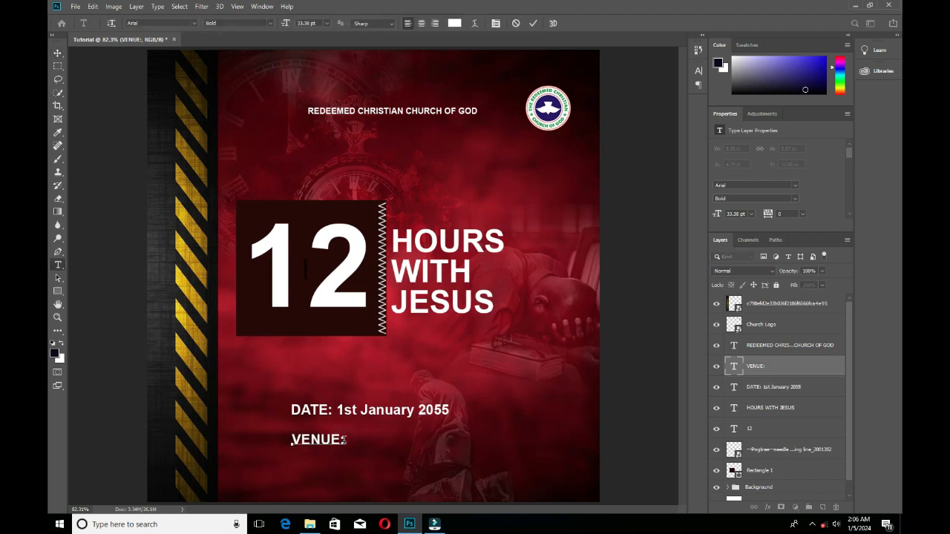
pyautogui.write('National Stadiu')
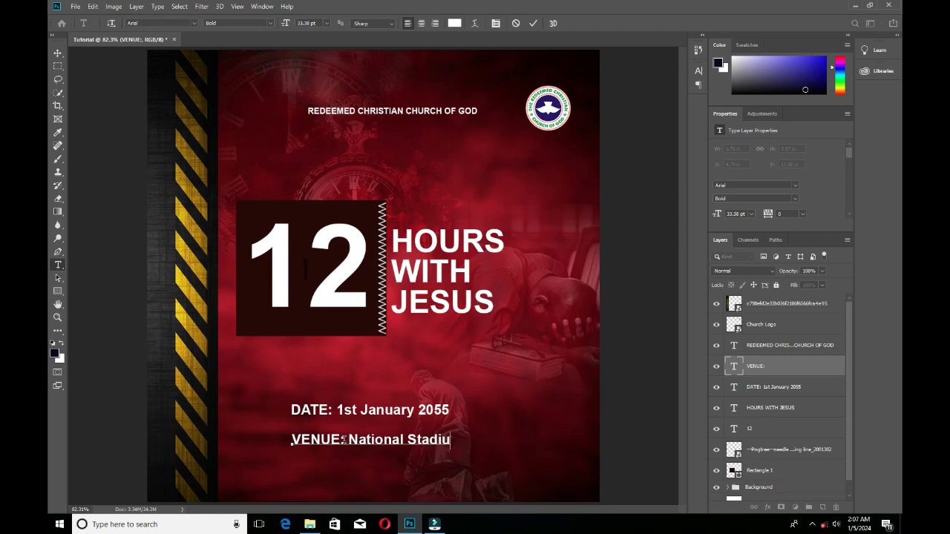
pyautogui.write('m')
pyautogui.write('ja')
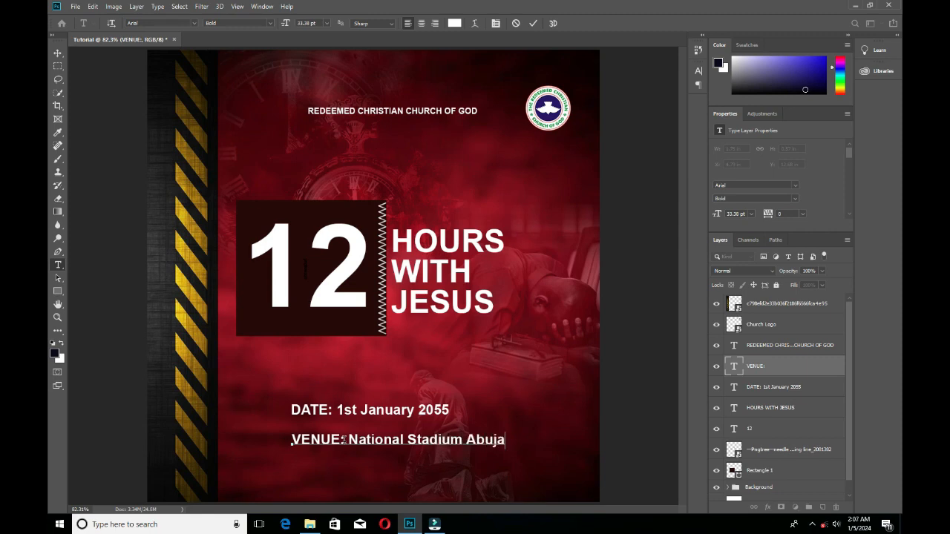
pyautogui.click(531, 24)
pyautogui.press('v')
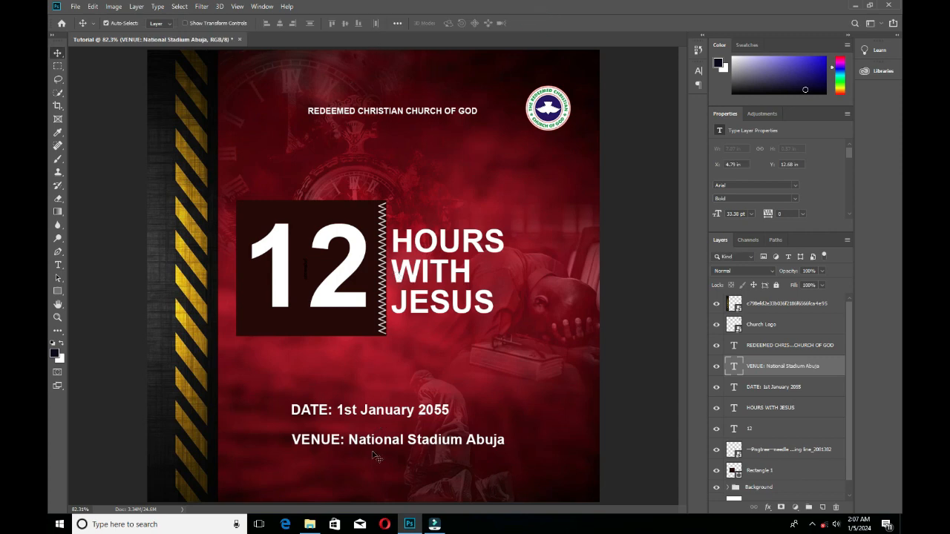
pyautogui.moveTo(370, 447); pyautogui.dragTo(367, 443)
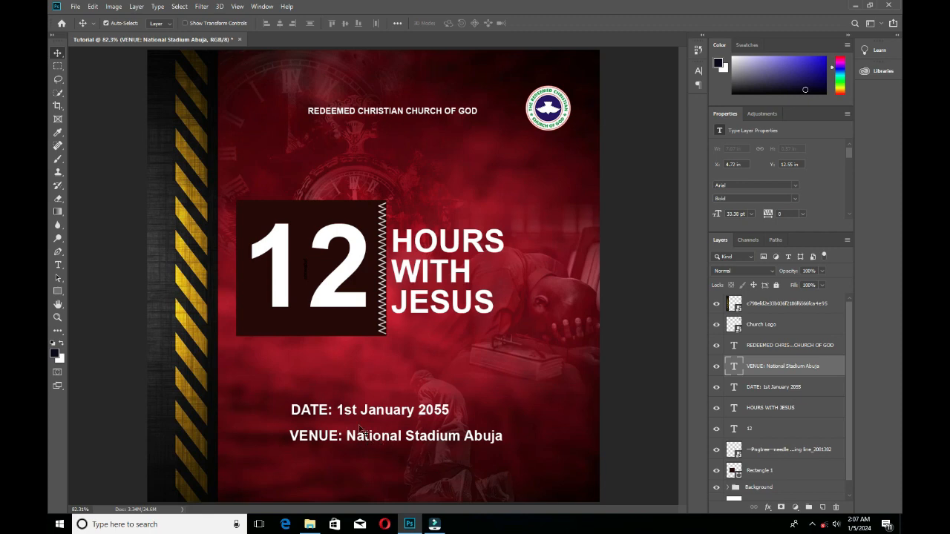
# Move the date line slightly up and left, and recolour its word DATE: to golden yellow #feb609.
pyautogui.moveTo(325, 412); pyautogui.dragTo(270, 401)
pyautogui.doubleClick(309, 409)
pyautogui.click(311, 409)
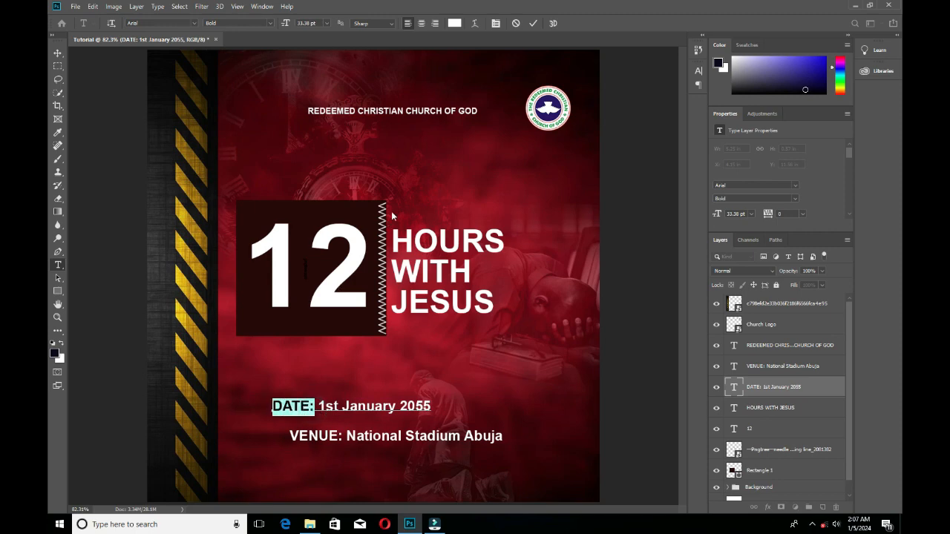
pyautogui.click(454, 23)
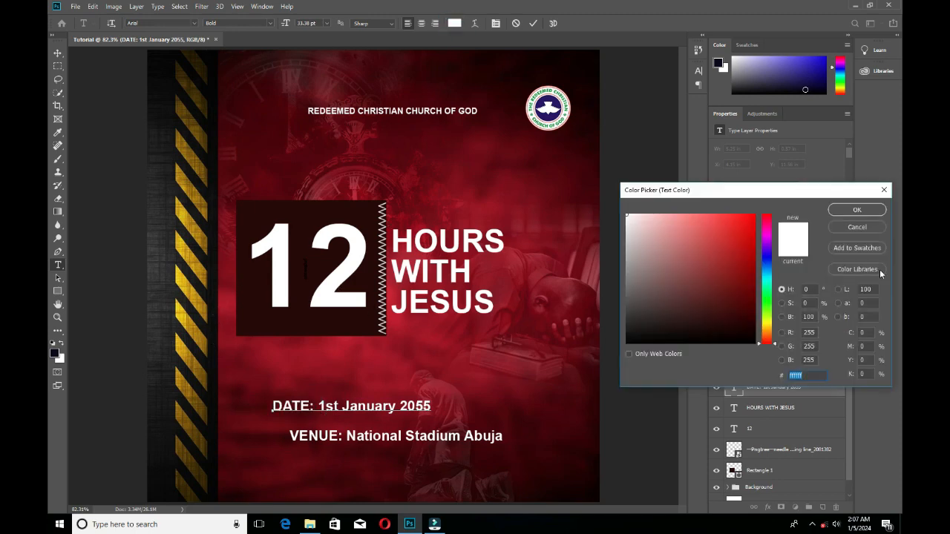
pyautogui.moveTo(767, 343)
pyautogui.mouseDown()
pyautogui.moveTo(753, 297)
pyautogui.moveTo(751, 215)
pyautogui.mouseUp()
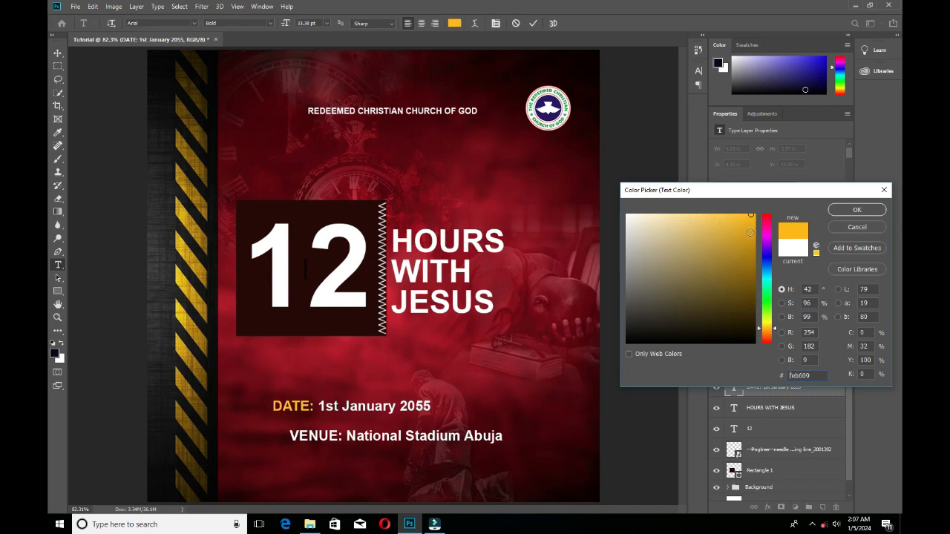
pyautogui.click(854, 210)
pyautogui.click(532, 23)
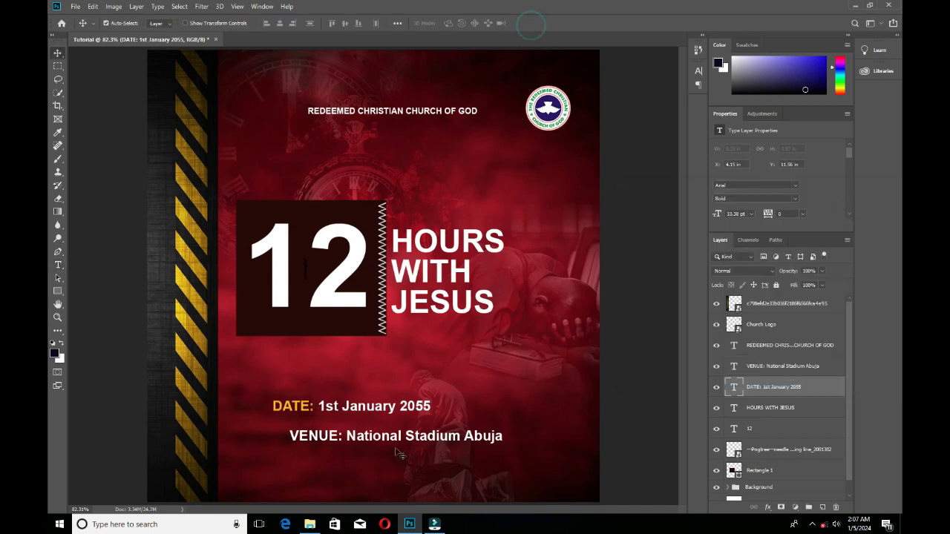
# Recolour the word VENUE: with the yellow sampled from the hazard stripe.
pyautogui.click(356, 443)
pyautogui.click(454, 23)
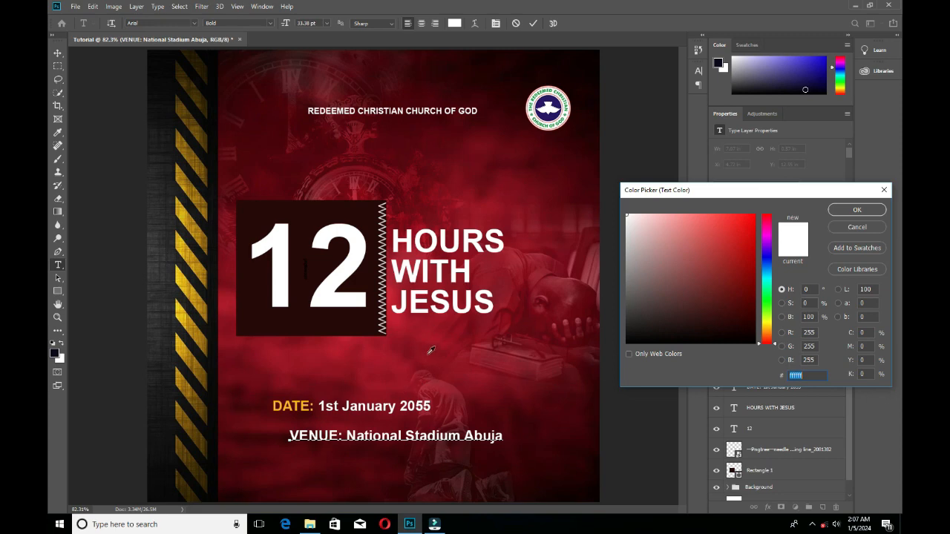
pyautogui.moveTo(423, 338); pyautogui.dragTo(195, 327)
pyautogui.click(857, 210)
pyautogui.click(57, 53)
# Line up the left ends of the date and venue lines and tighten the gap between them.
pyautogui.moveTo(371, 406); pyautogui.dragTo(388, 410)
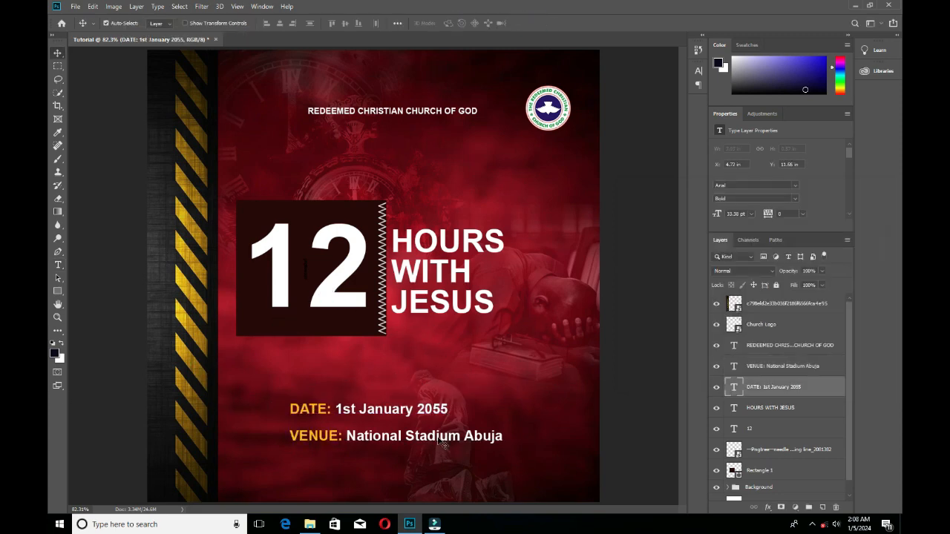
pyautogui.keyDown('shift'); pyautogui.click(385, 437); pyautogui.keyUp('shift')
pyautogui.click(268, 24)
pyautogui.click(80, 128)
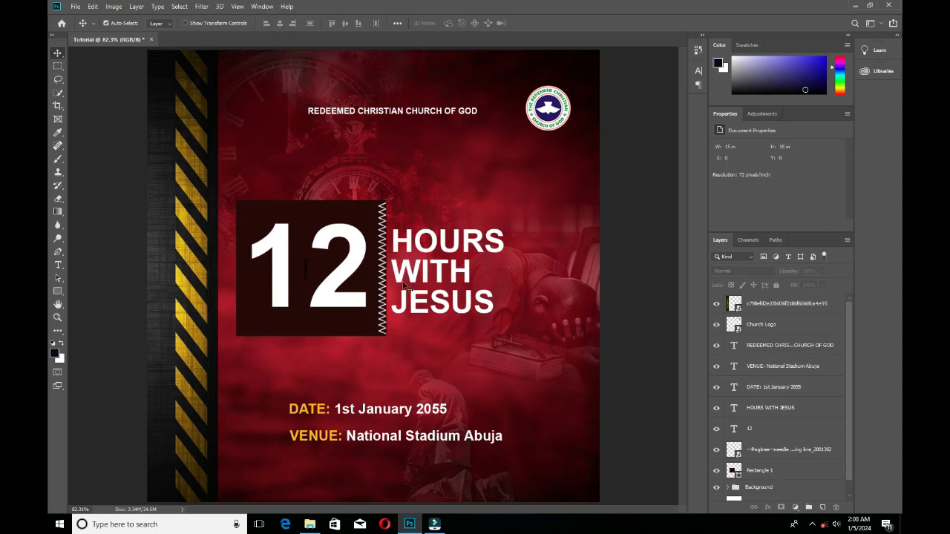
pyautogui.moveTo(376, 418); pyautogui.dragTo(379, 440)
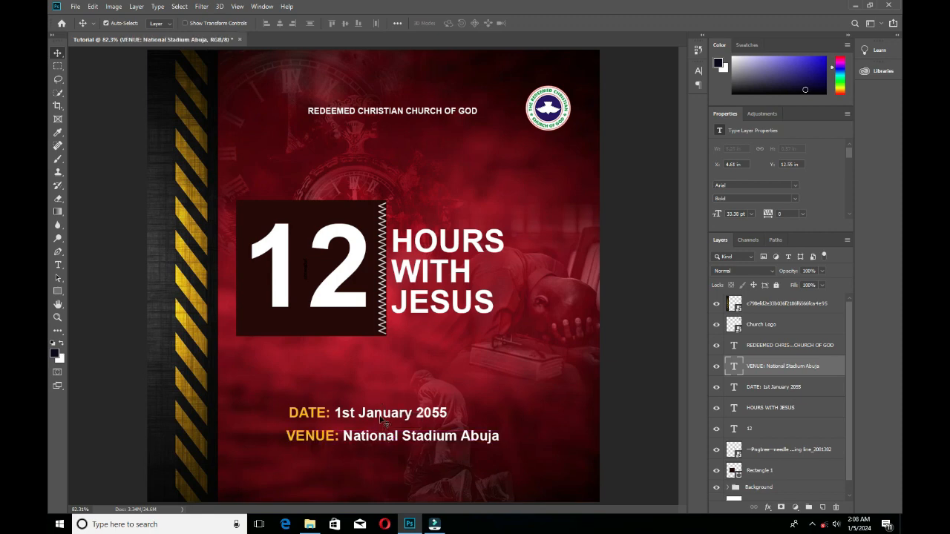
# Scale the date and venue lines down together and shift them left below the 12 box.
pyautogui.click(382, 420)
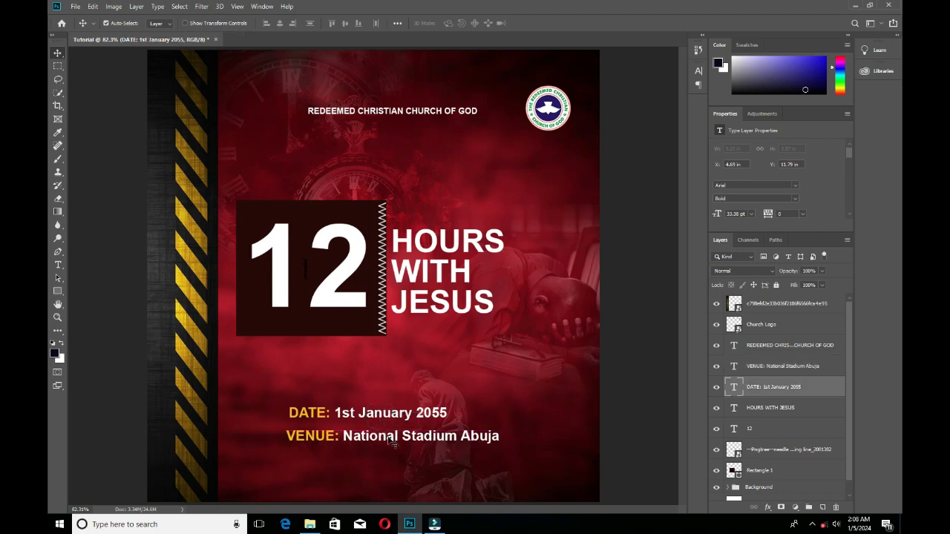
pyautogui.keyDown('shift'); pyautogui.click(390, 439); pyautogui.keyUp('shift')
pyautogui.hotkey('ctrl', 't')
pyautogui.moveTo(500, 409); pyautogui.dragTo(409, 408)
pyautogui.moveTo(368, 437); pyautogui.dragTo(344, 425)
pyautogui.press('Return')
pyautogui.click(337, 414)
pyautogui.hotkey('ctrl', 't')
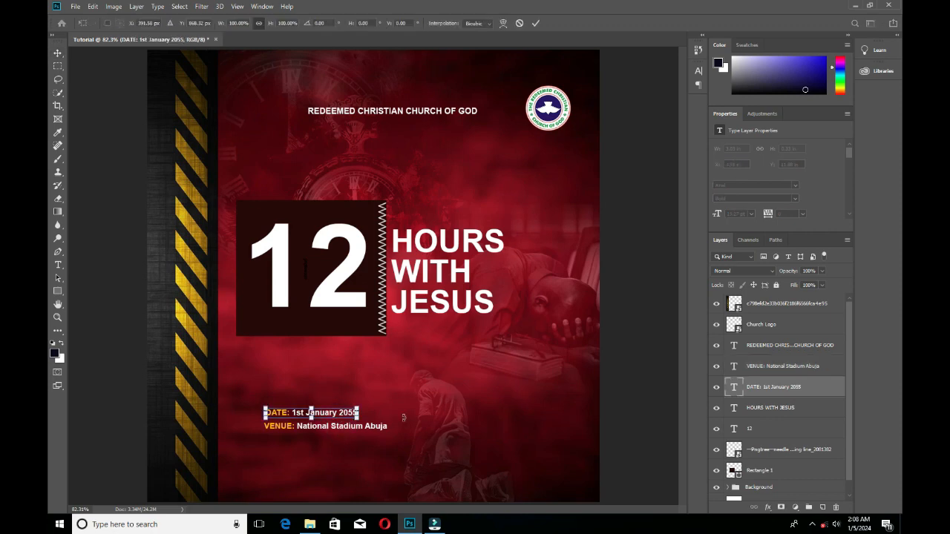
pyautogui.press('Return')
# Enlarge the date and venue lines and tilt them slightly counter-clockwise so they rise to the right.
pyautogui.keyDown('shift'); pyautogui.click(334, 427); pyautogui.keyUp('shift')
pyautogui.hotkey('ctrl', 't')
pyautogui.moveTo(411, 407); pyautogui.dragTo(409, 396)
pyautogui.moveTo(326, 417); pyautogui.dragTo(374, 422)
pyautogui.moveTo(433, 407); pyautogui.dragTo(496, 388)
pyautogui.press('Return')
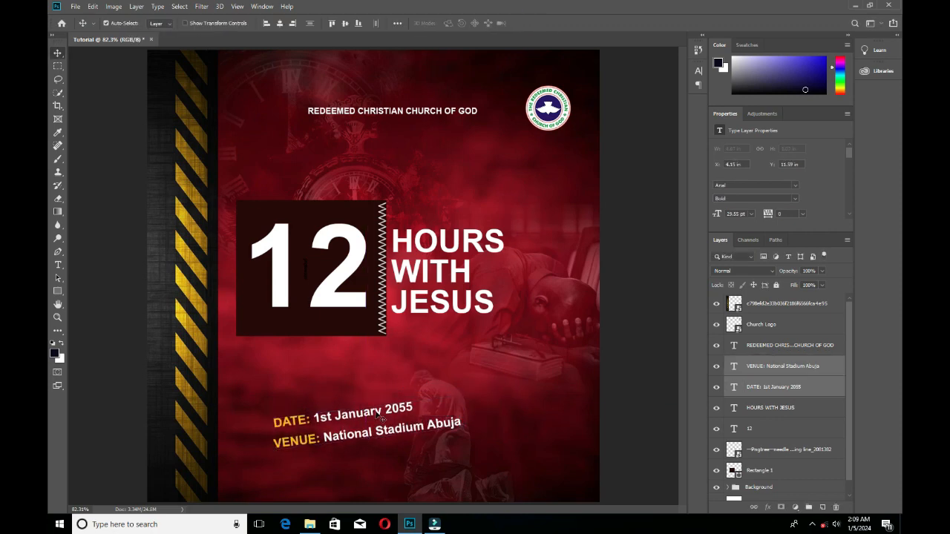
pyautogui.click(647, 347)
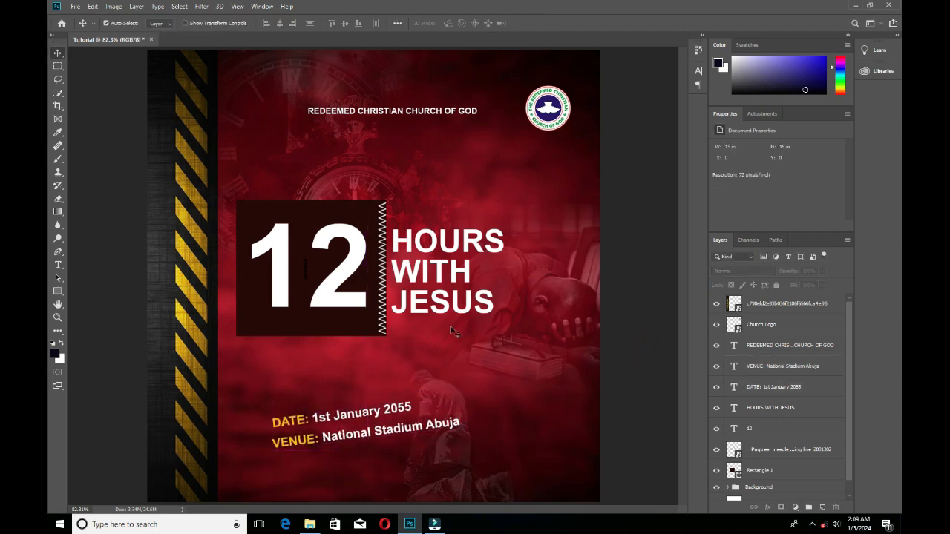
# Place the red ribbon image OQJ1220 copy from the Resource folder into the flyer.
pyautogui.click(310, 524)
pyautogui.scroll(-5, 758, 271)
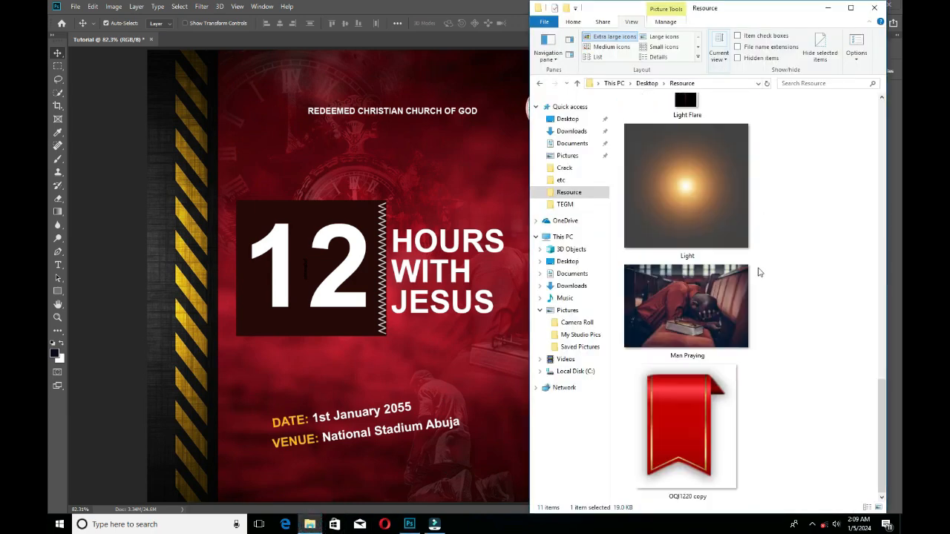
pyautogui.scroll(10, 758, 271)
pyautogui.scroll(-5, 758, 271)
pyautogui.moveTo(687, 427); pyautogui.dragTo(476, 386)
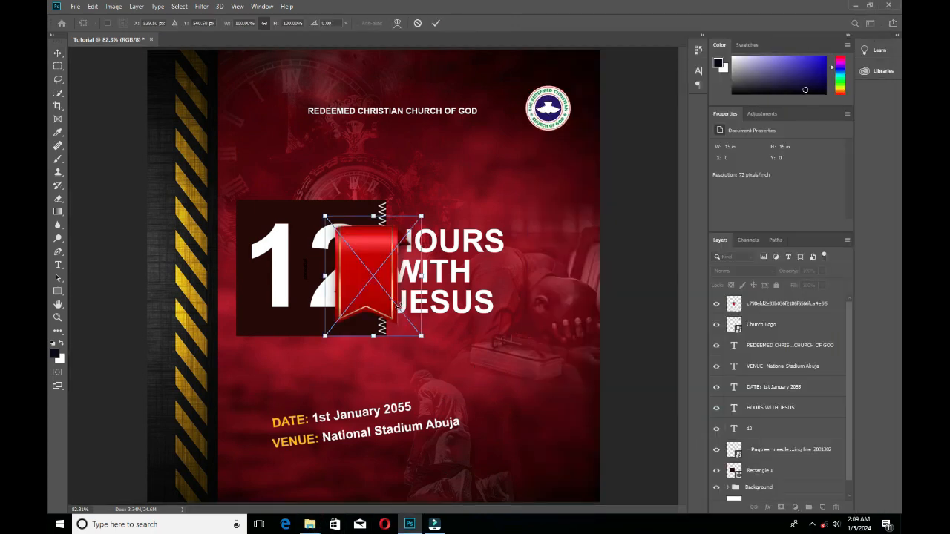
# Scale the ribbon to about 84% and position it to the right of the date and venue lines.
pyautogui.moveTo(397, 305); pyautogui.dragTo(554, 412)
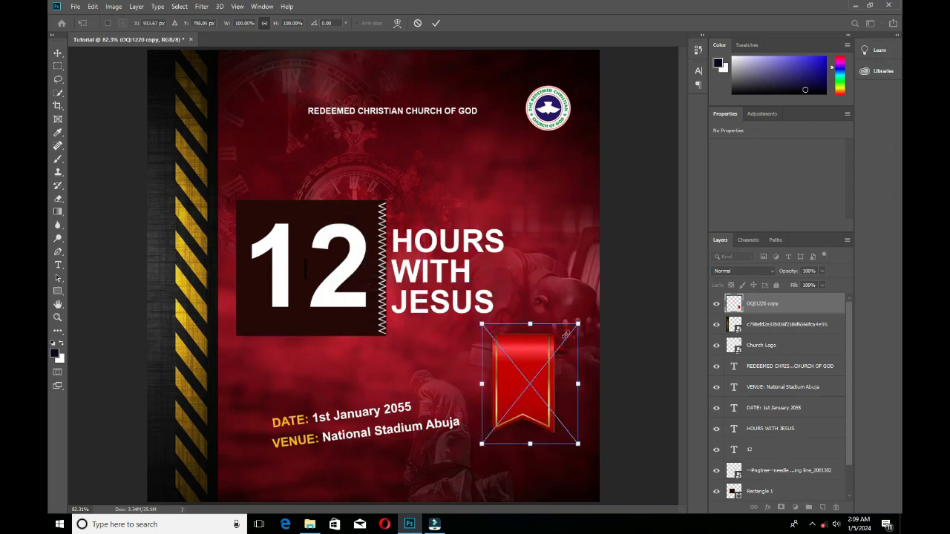
pyautogui.moveTo(565, 335)
pyautogui.mouseDown()
pyautogui.moveTo(533, 371)
pyautogui.moveTo(561, 336)
pyautogui.mouseUp()
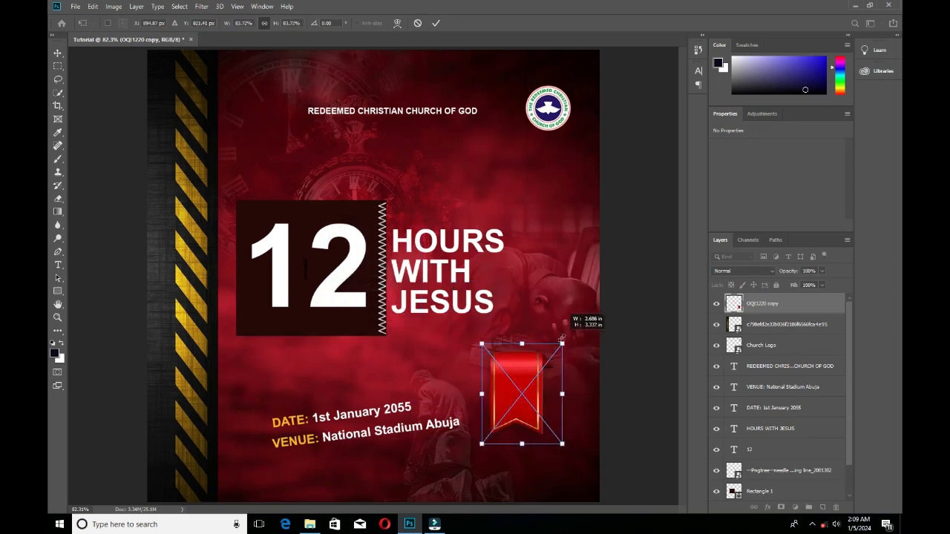
pyautogui.moveTo(522, 401)
pyautogui.mouseDown()
pyautogui.moveTo(533, 353)
pyautogui.moveTo(534, 397)
pyautogui.mouseUp()
pyautogui.press('Return')
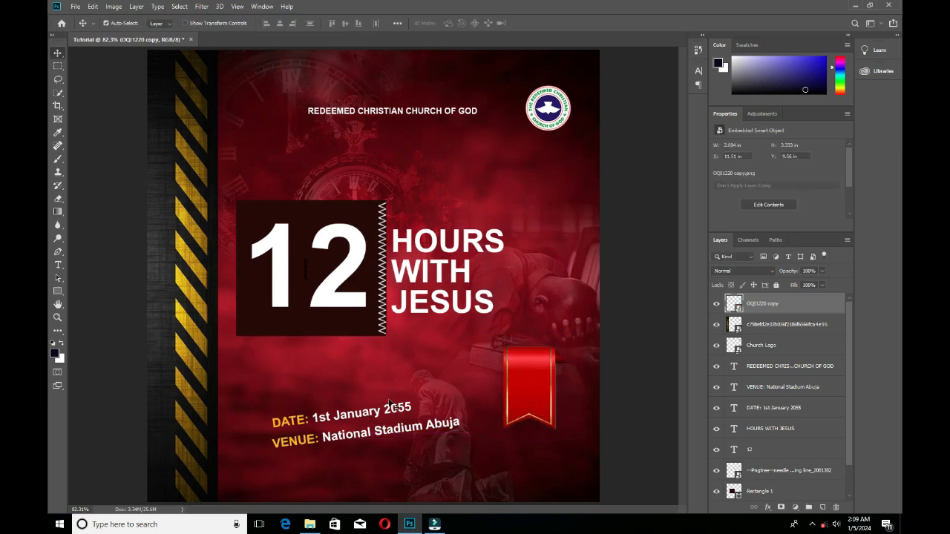
# Add white two-line text reading TIME and 4PM over the red ribbon.
pyautogui.click(57, 265)
pyautogui.click(482, 382)
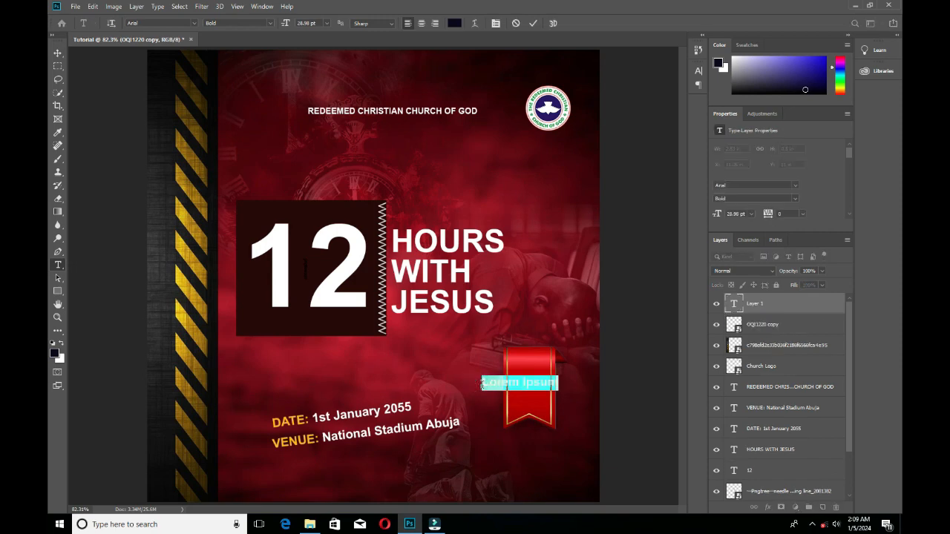
pyautogui.press('BackSpace')
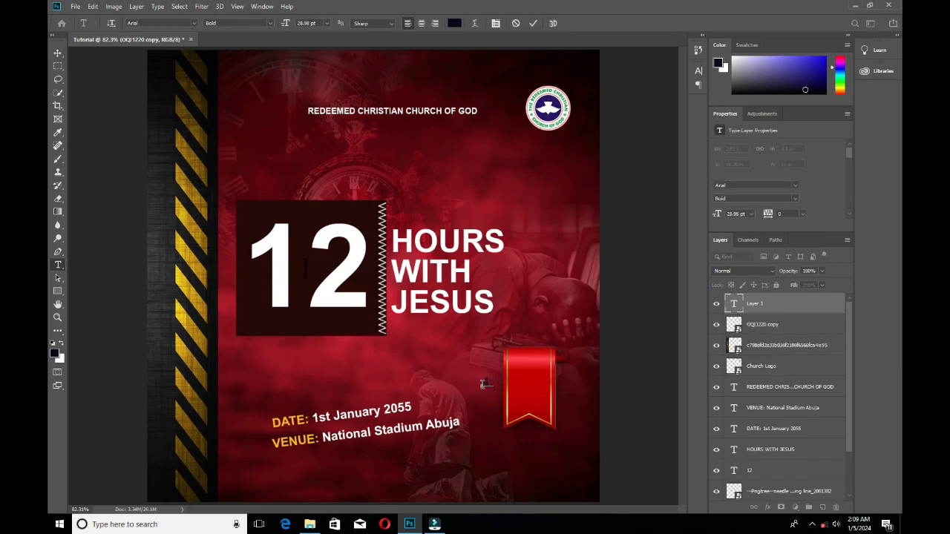
pyautogui.write('1:00pm')
pyautogui.hotkey('ctrl', 'a')
pyautogui.write('TIME')
pyautogui.hotkey('ctrl', 'a')
pyautogui.click(457, 23)
pyautogui.moveTo(650, 232); pyautogui.dragTo(625, 213)
pyautogui.click(876, 210)
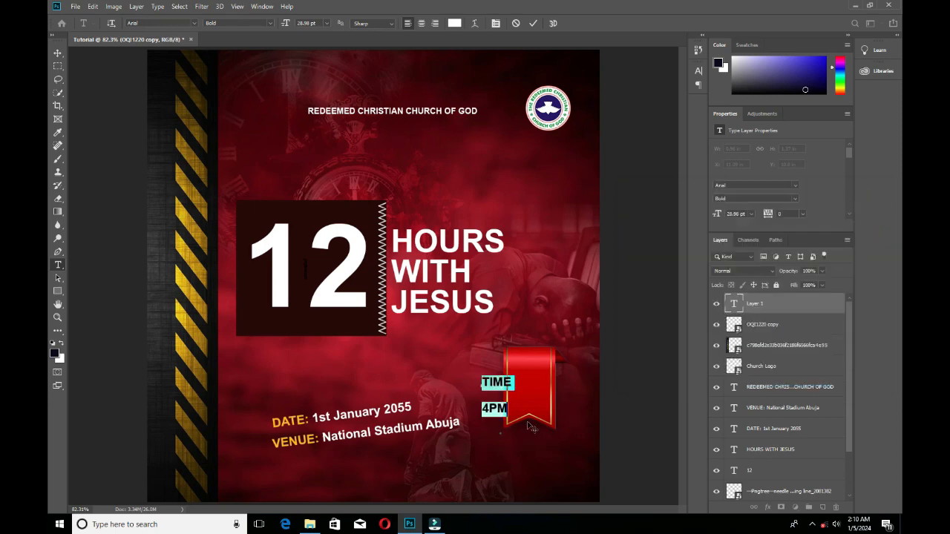
# Centre-align the TIME 4PM text, reduce its leading to 50.01 pt and apply the edit.
pyautogui.click(420, 23)
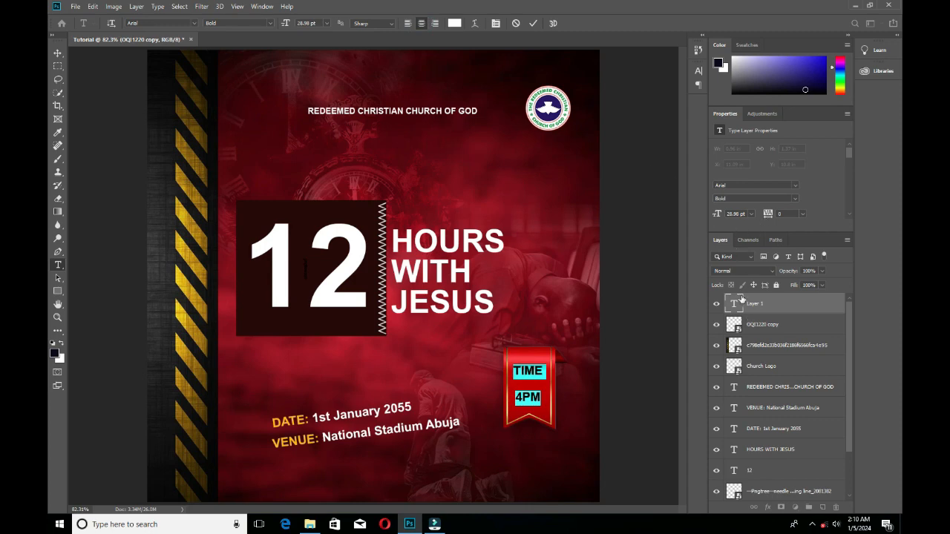
pyautogui.click(697, 70)
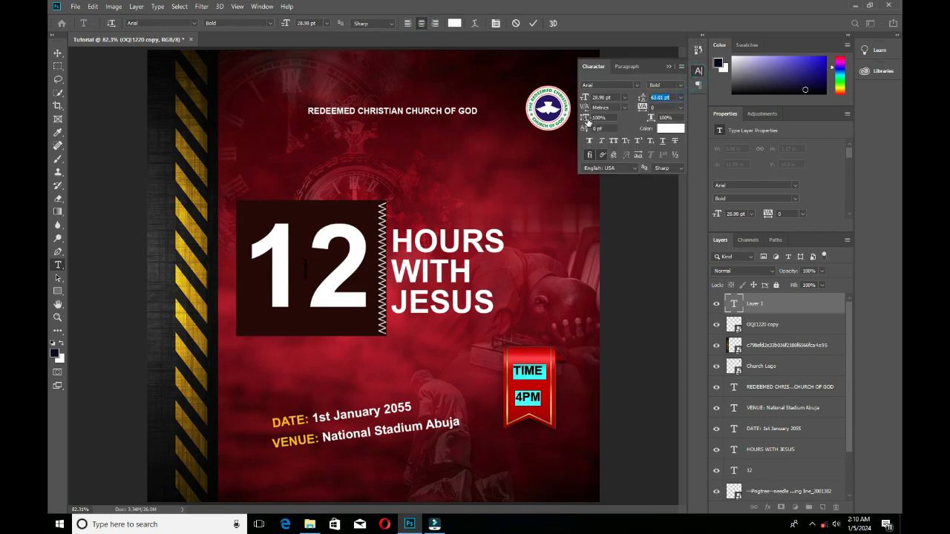
pyautogui.moveTo(642, 100); pyautogui.dragTo(634, 98)
pyautogui.click(533, 24)
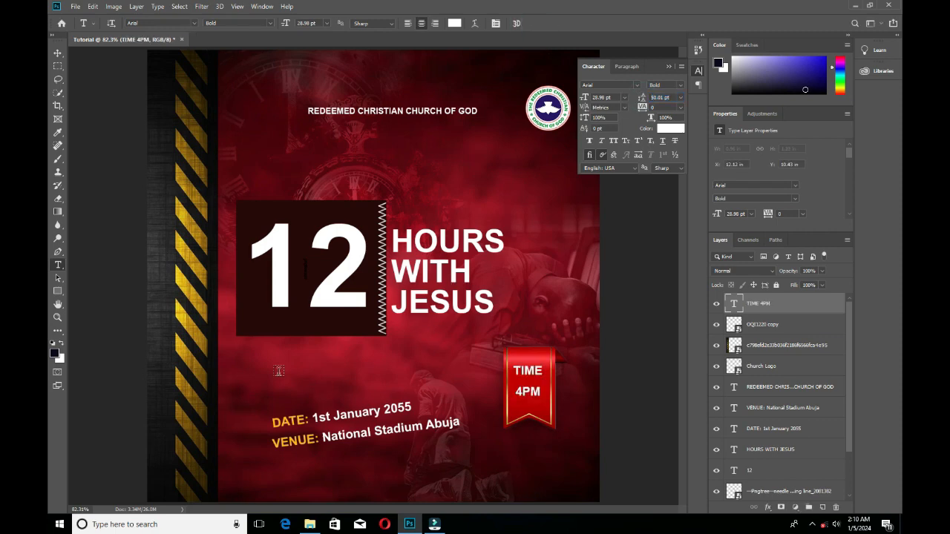
# Shift the faded kneeling figure behind the venue line slightly to the right and deselect it.
pyautogui.click(57, 53)
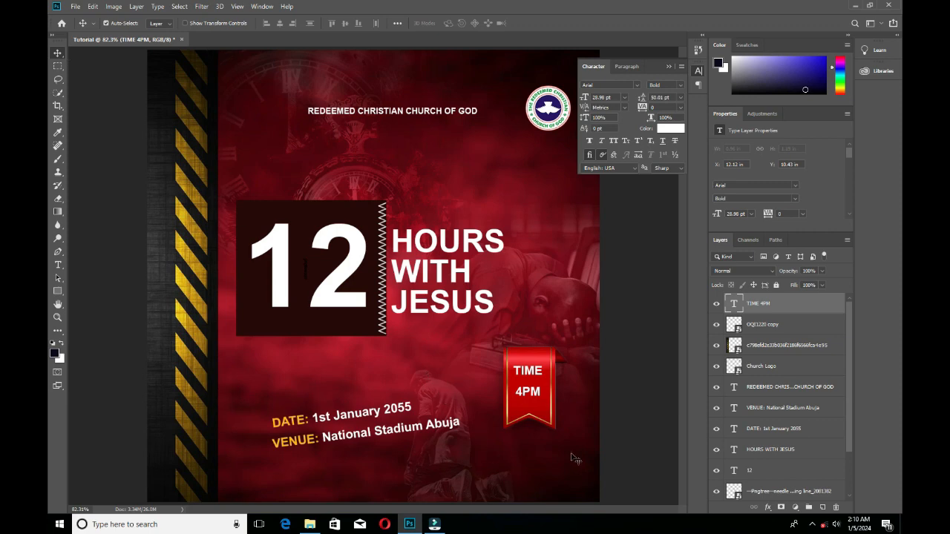
pyautogui.moveTo(440, 448)
pyautogui.mouseDown()
pyautogui.moveTo(454, 485)
pyautogui.moveTo(459, 451)
pyautogui.mouseUp()
pyautogui.click(644, 349)
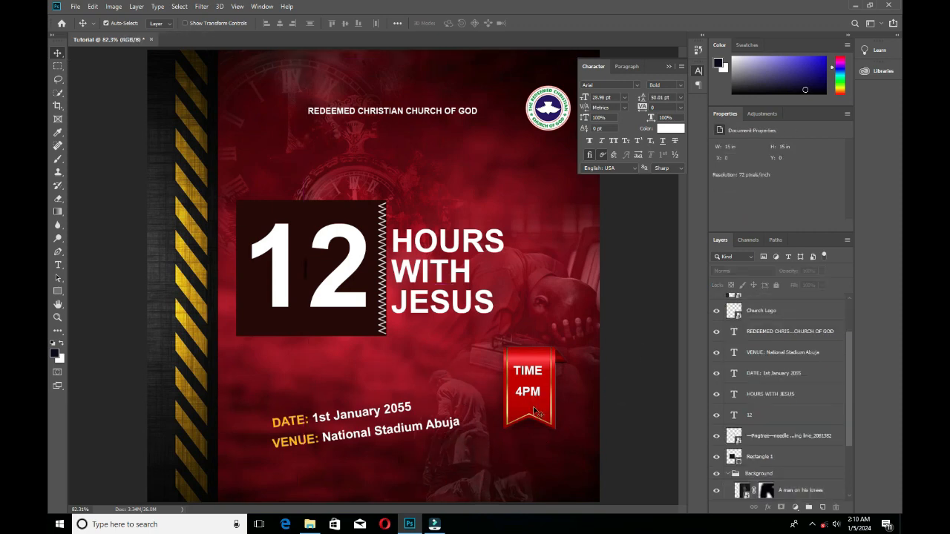
pyautogui.click(310, 524)
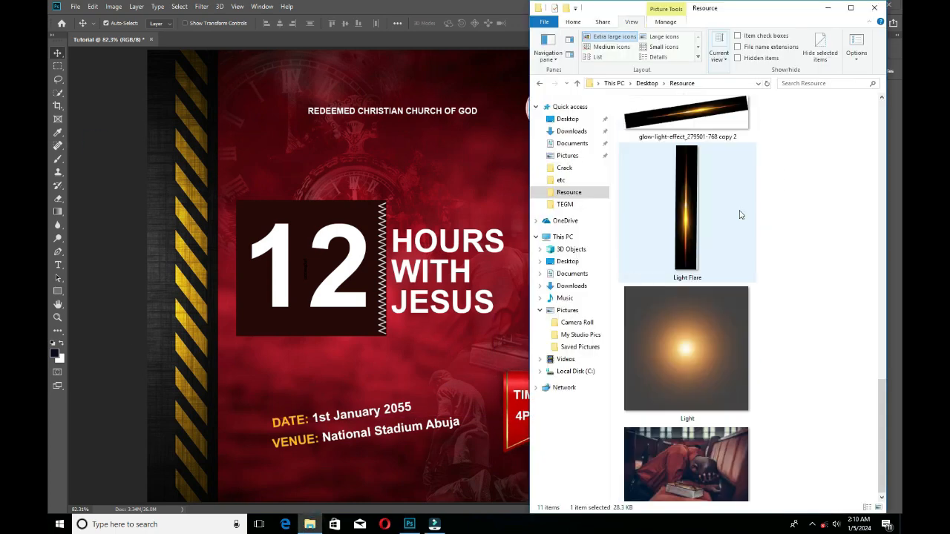
pyautogui.click(827, 9)
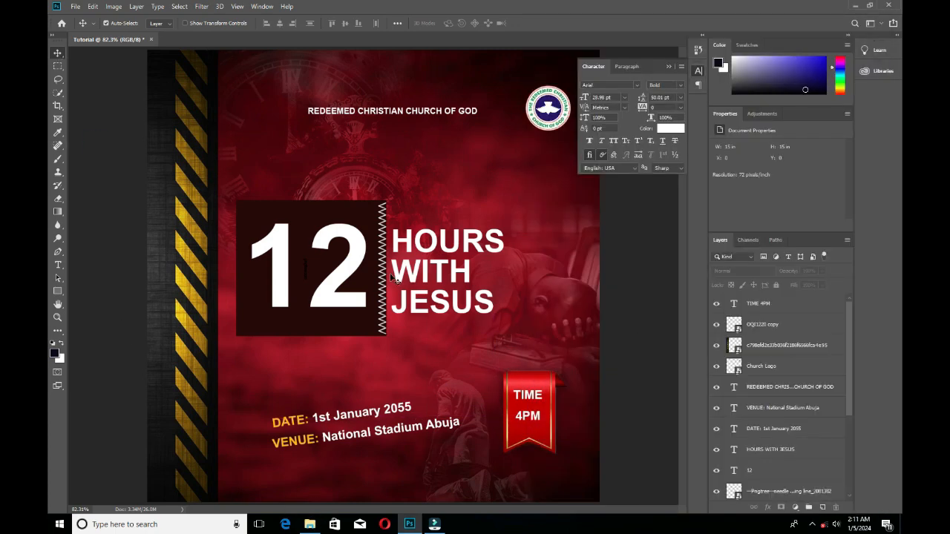
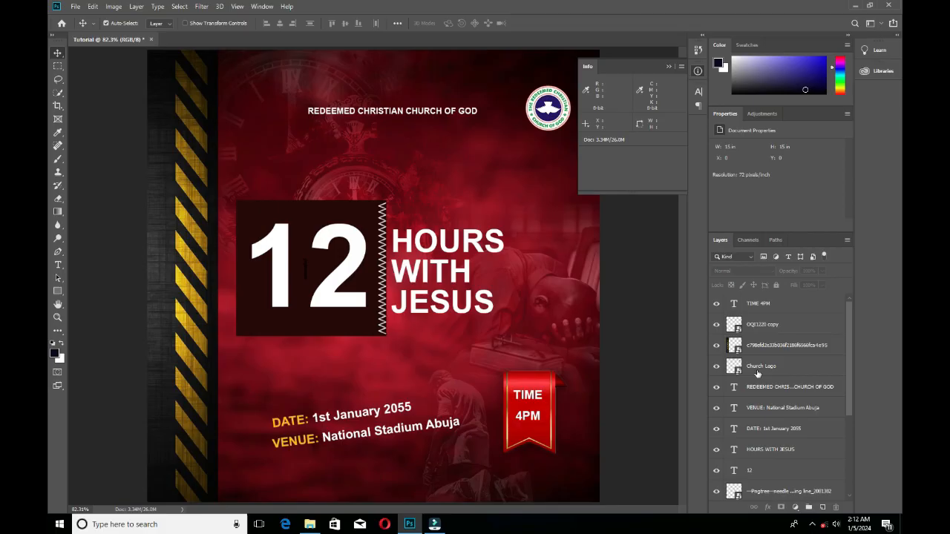
# Collapse the Background group and add a Hue/Saturation adjustment layer directly above it.
pyautogui.click(727, 423)
pyautogui.scroll(-2, 763, 394)
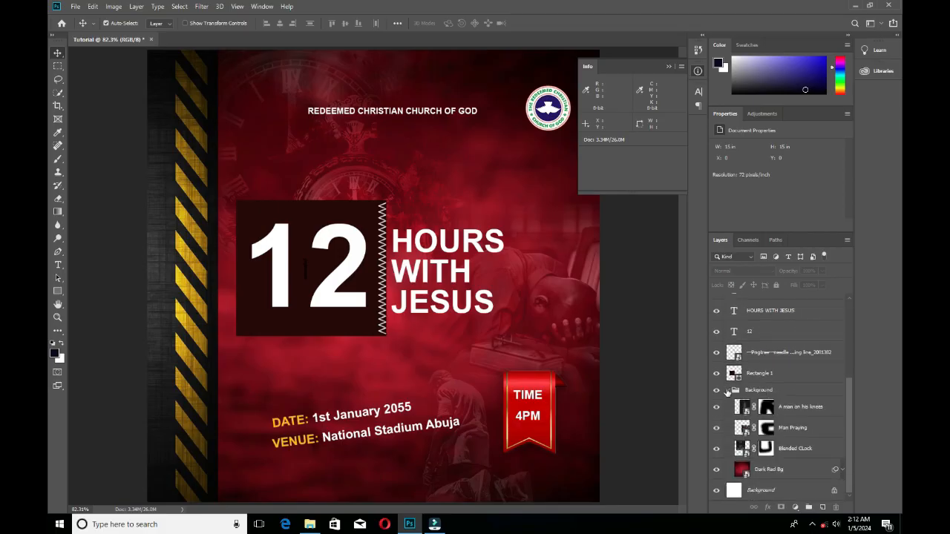
pyautogui.click(727, 391)
pyautogui.click(717, 458)
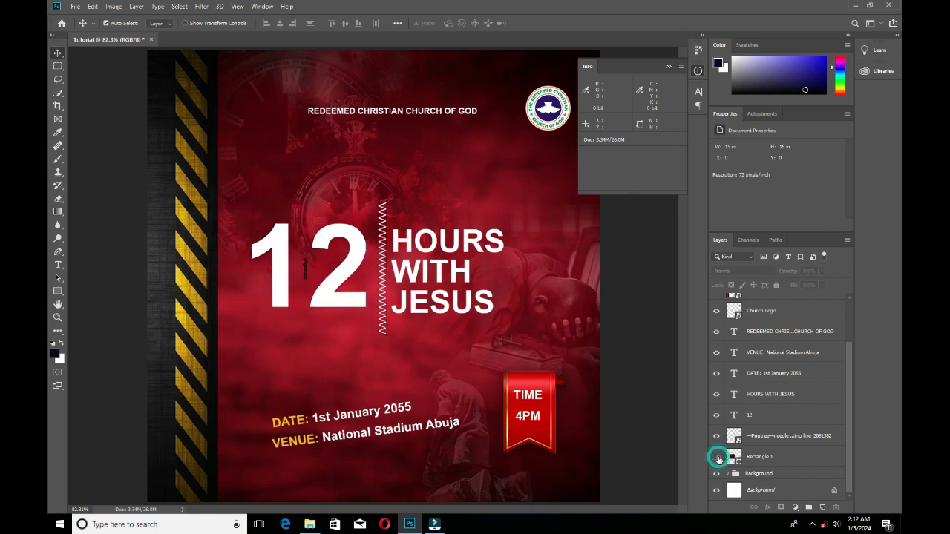
pyautogui.click(717, 457)
pyautogui.click(777, 474)
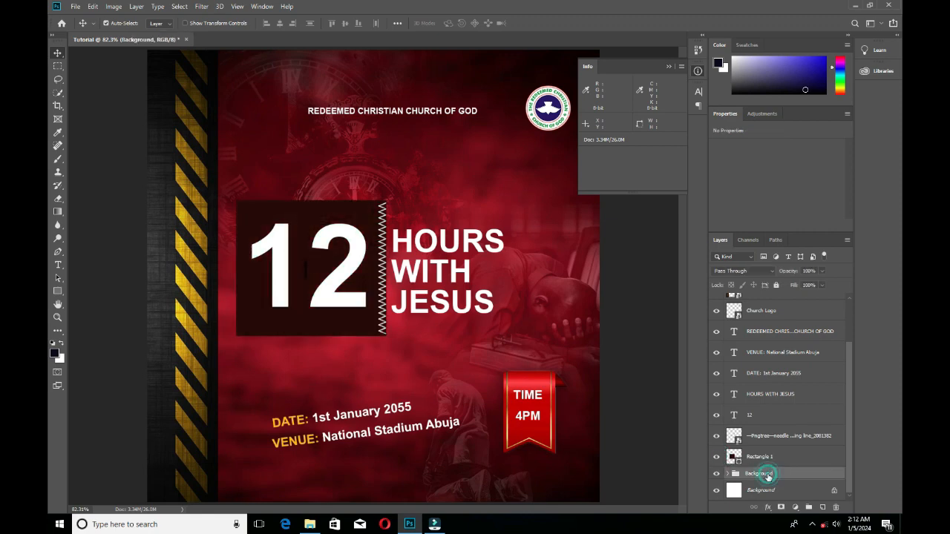
pyautogui.click(796, 508)
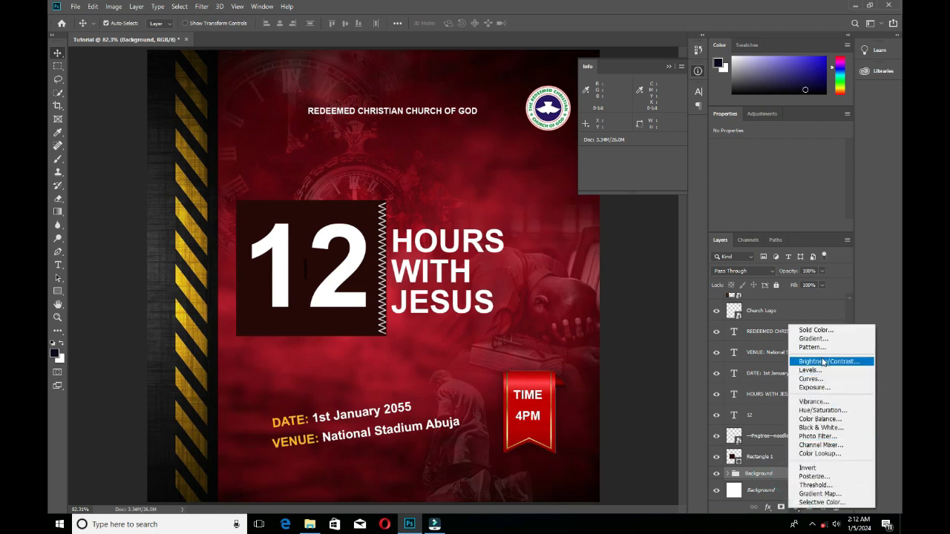
pyautogui.click(821, 410)
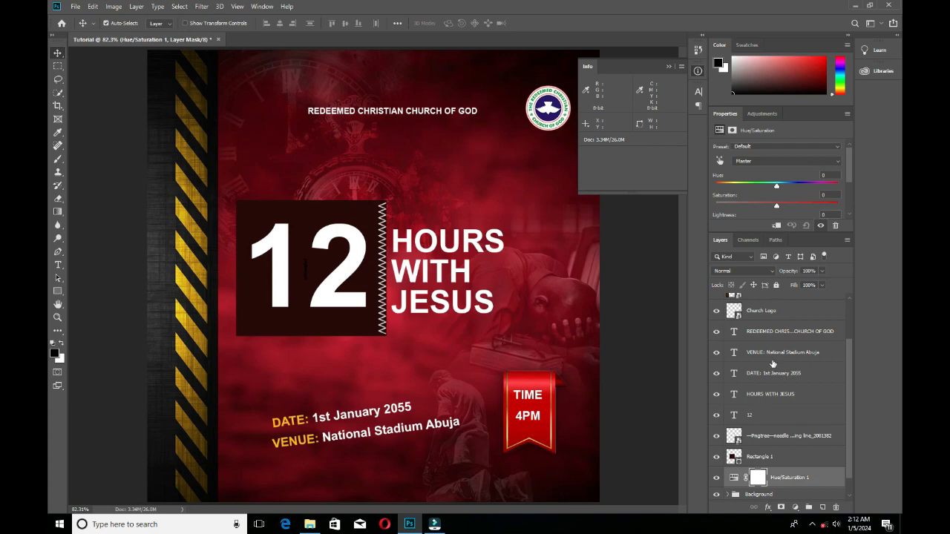
# Clip the Hue/Saturation adjustment to the Background group so it affects only that group.
pyautogui.scroll(-1, 772, 364)
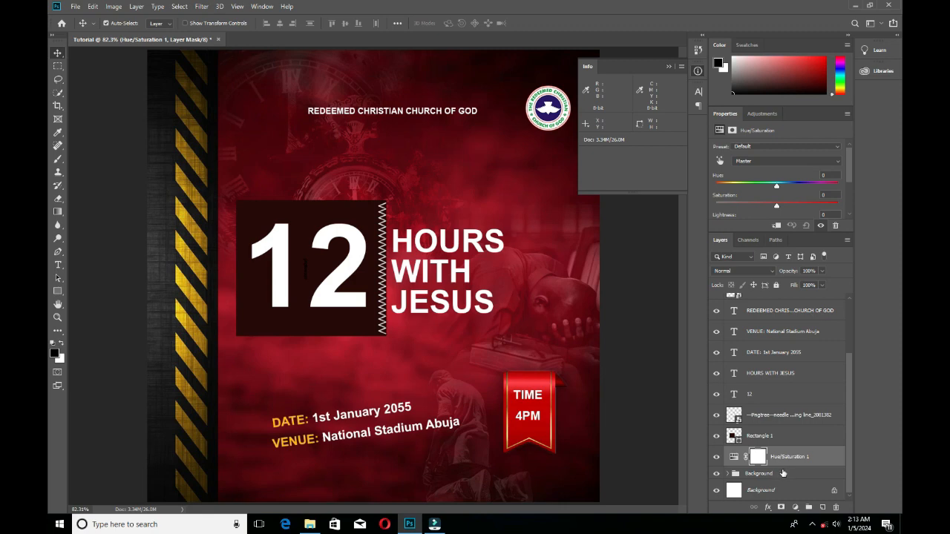
pyautogui.press('alt')
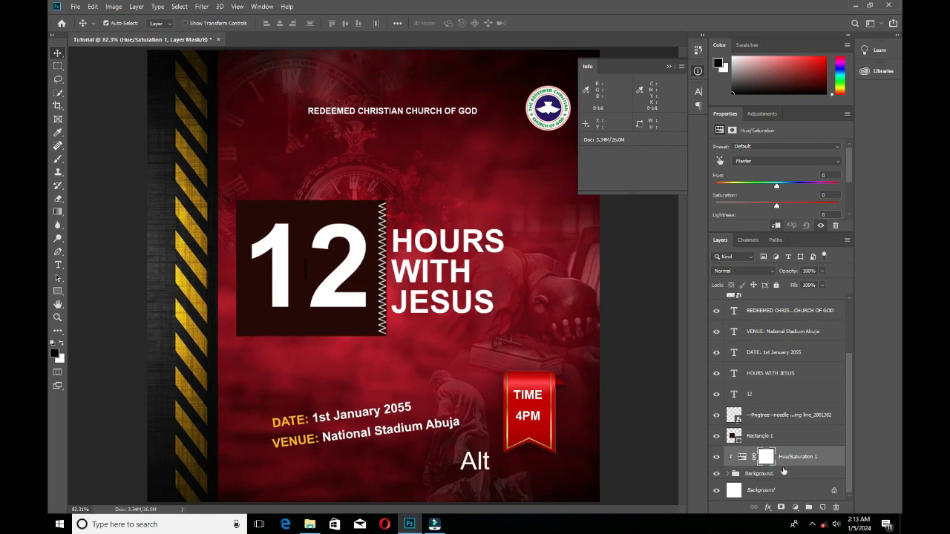
pyautogui.rightClick(784, 460)
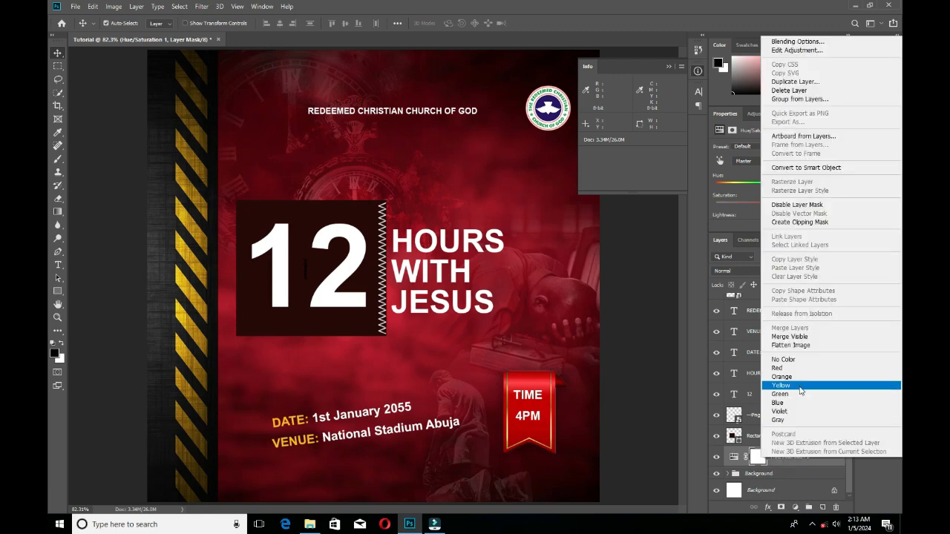
pyautogui.click(799, 222)
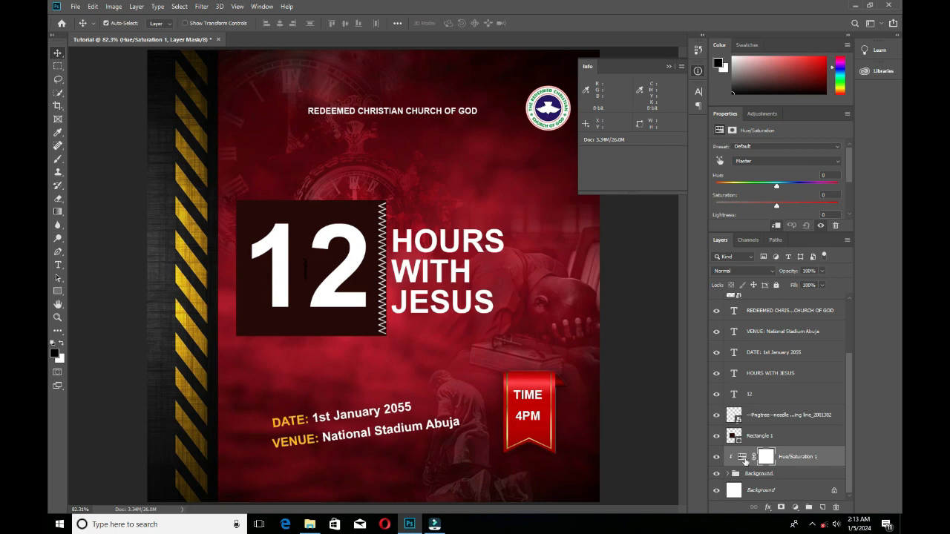
# Set the adjustment's Hue to +41 and Lightness to -54, deselect the layer and collapse the Info panel.
pyautogui.click(742, 458)
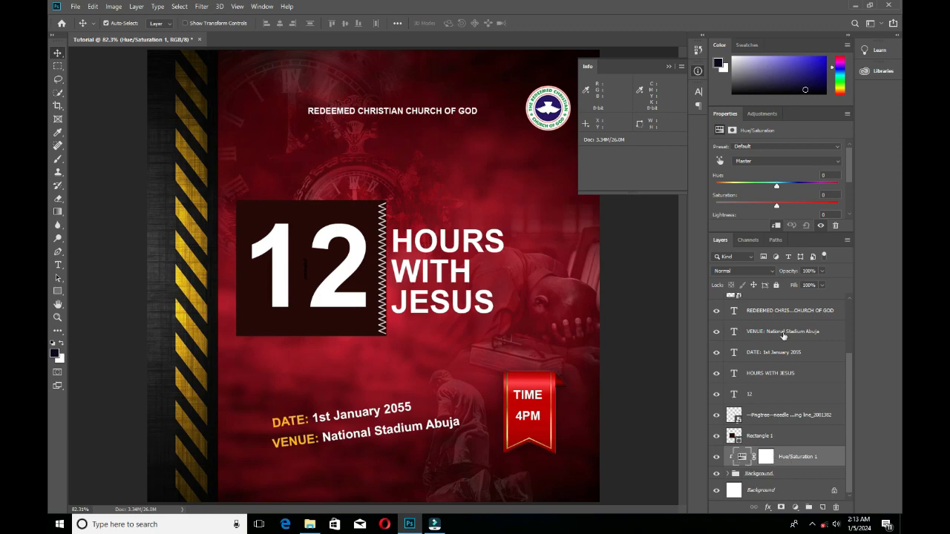
pyautogui.moveTo(777, 192); pyautogui.dragTo(808, 188)
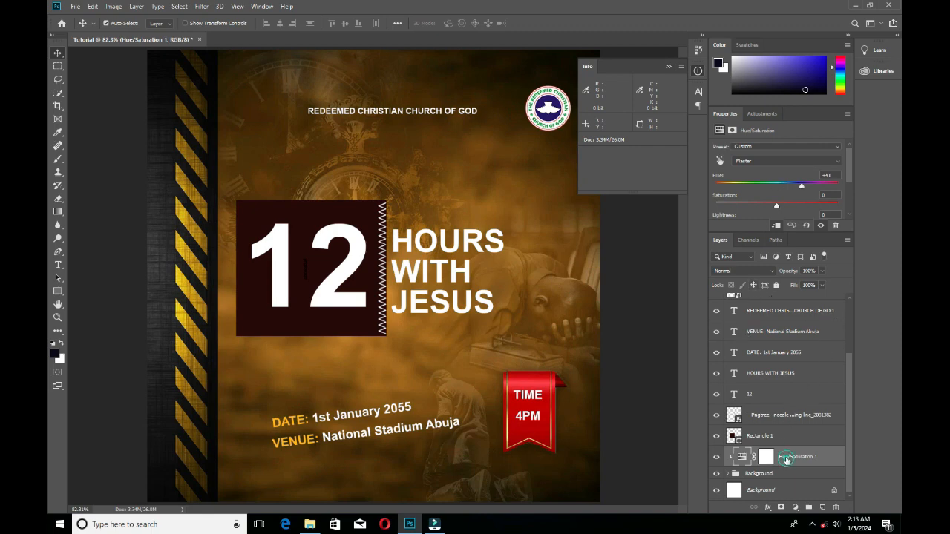
pyautogui.scroll(-2, 782, 194)
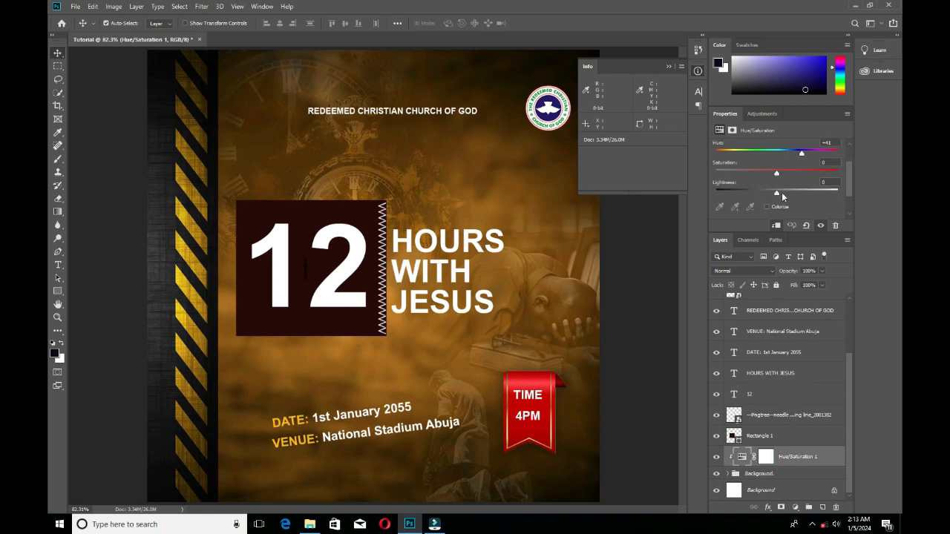
pyautogui.moveTo(777, 193); pyautogui.dragTo(745, 194)
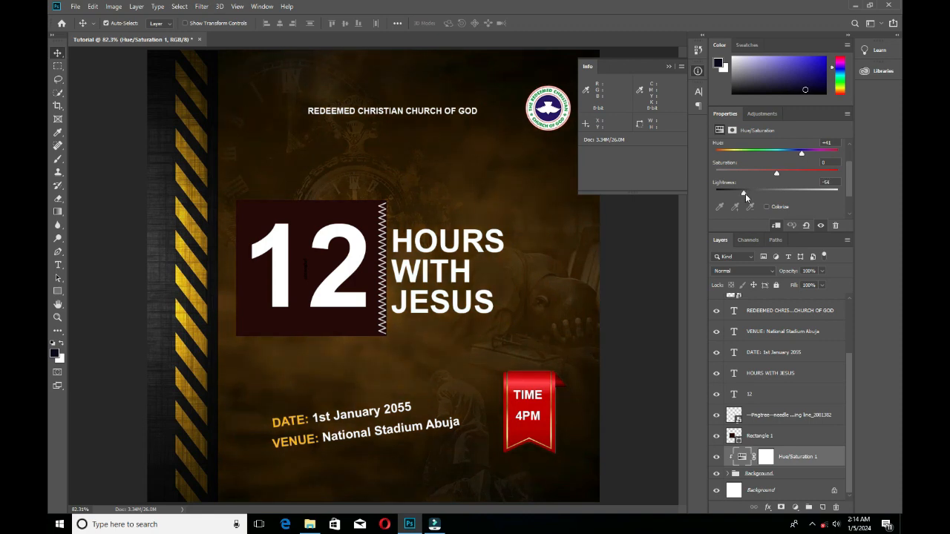
pyautogui.click(638, 285)
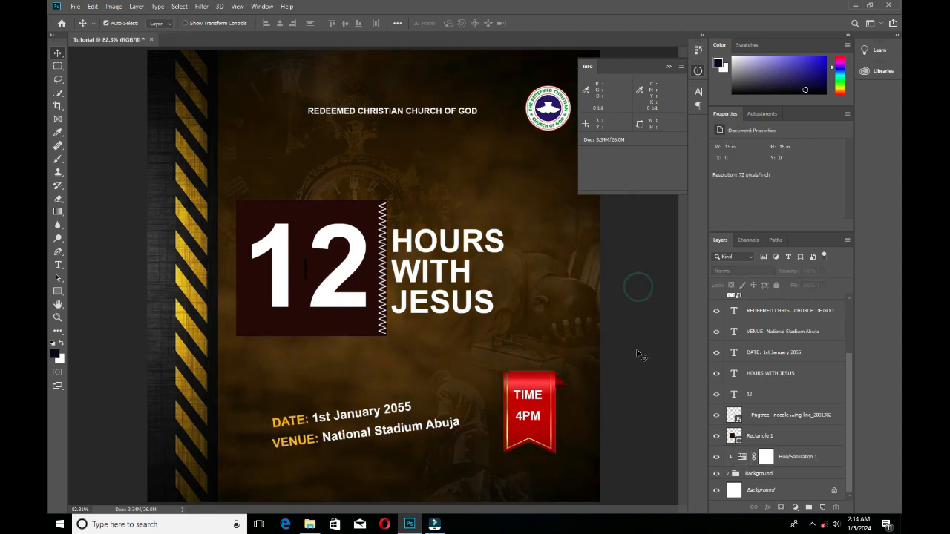
pyautogui.click(668, 66)
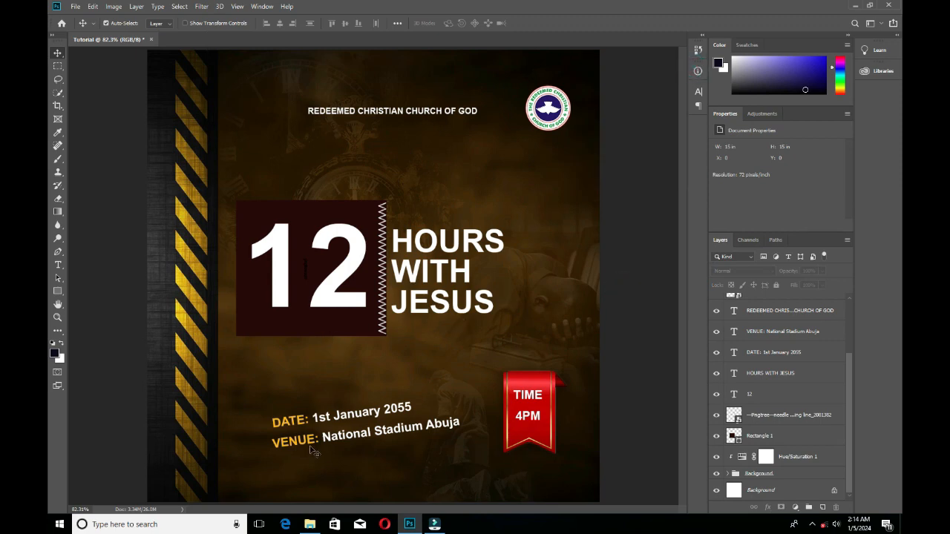
# Switch to the Resource folder in File Explorer and place the Light image onto the flyer.
pyautogui.click(311, 524)
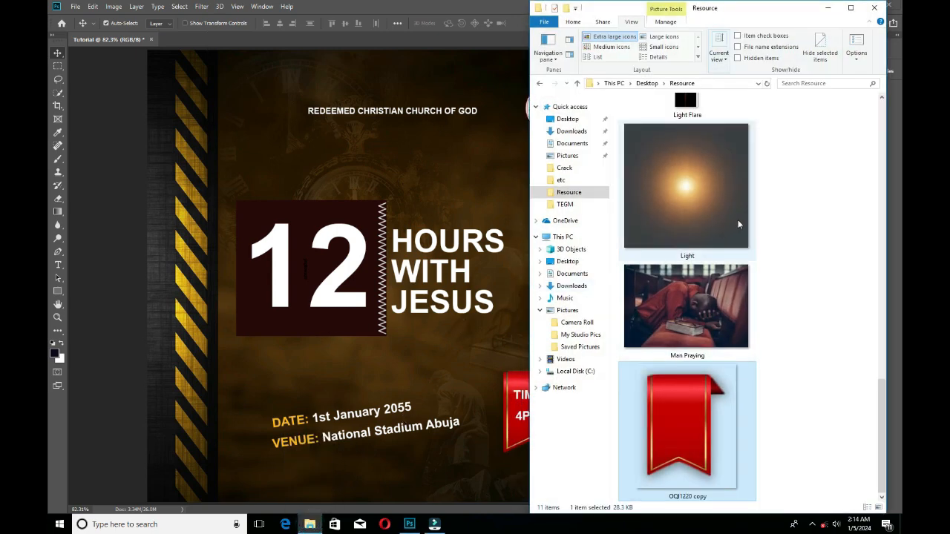
pyautogui.scroll(10, 788, 220)
pyautogui.scroll(-2, 788, 220)
pyautogui.scroll(2, 787, 218)
pyautogui.scroll(-10, 783, 217)
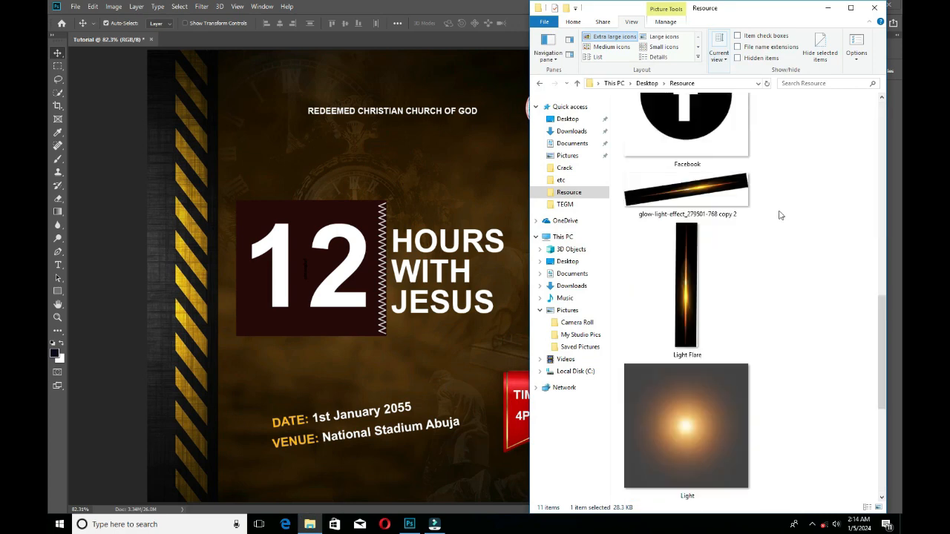
pyautogui.click(707, 201)
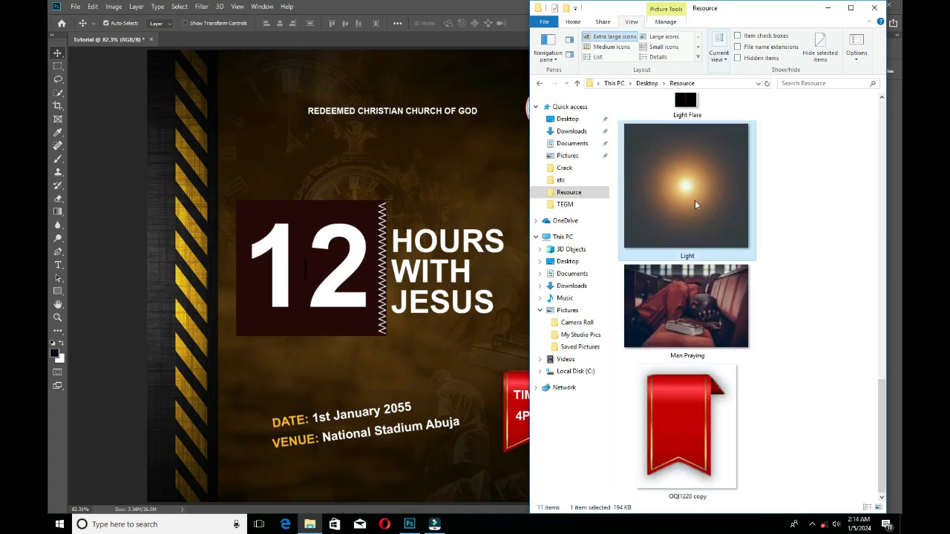
pyautogui.moveTo(702, 194); pyautogui.dragTo(425, 324)
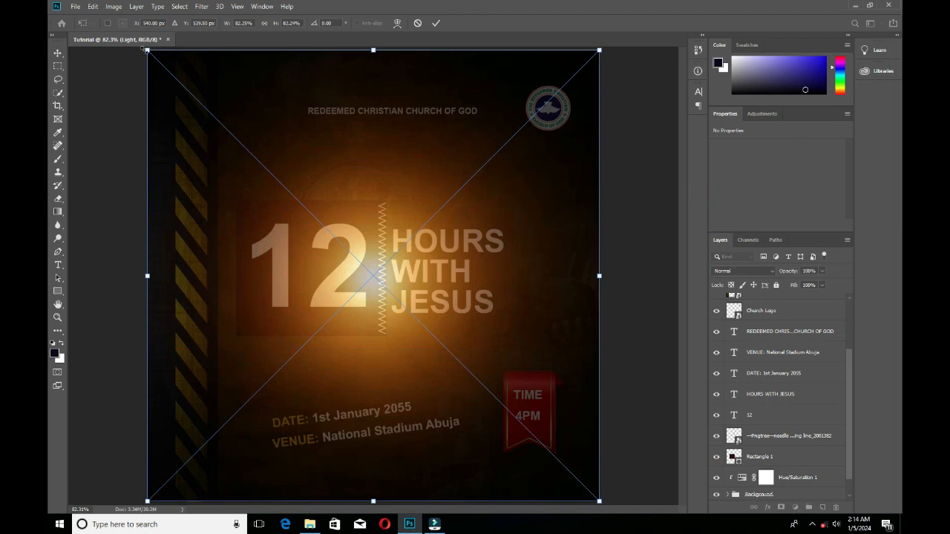
# Scale the Light image to about 41%, move it over the middle of the title and commit the placement.
pyautogui.moveTo(146, 49); pyautogui.dragTo(366, 271)
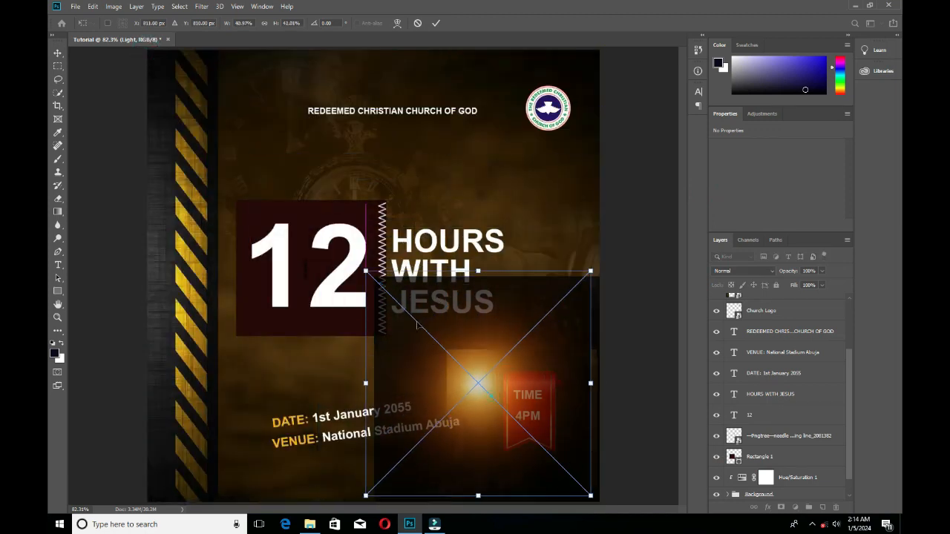
pyautogui.moveTo(418, 324); pyautogui.dragTo(339, 219)
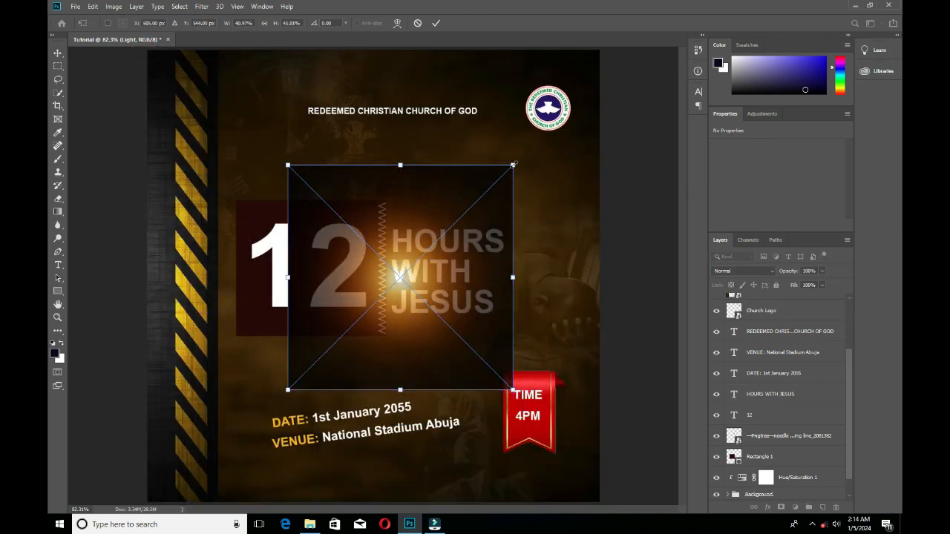
pyautogui.scroll(2, 771, 401)
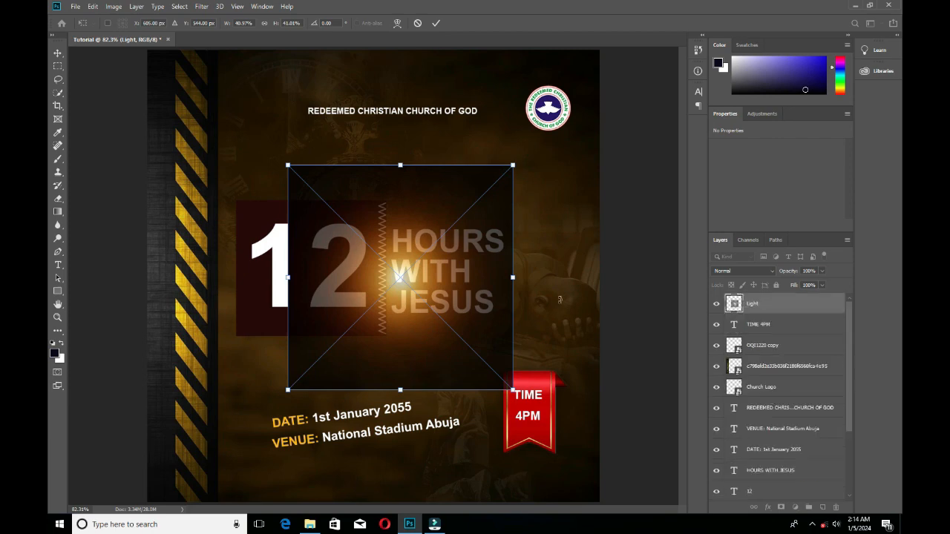
pyautogui.press('Return')
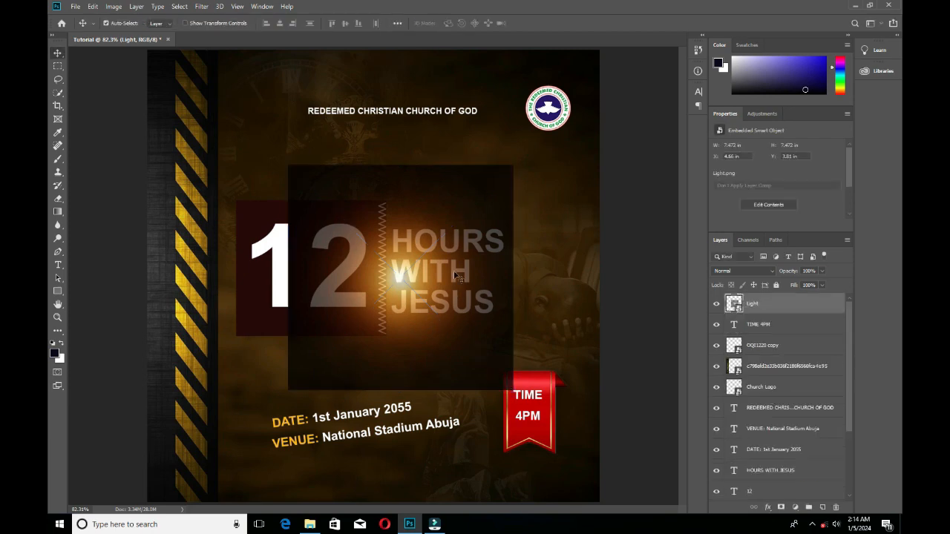
# Set the Light layer's blend mode to Screen and shift the glow slightly up and left.
pyautogui.click(742, 271)
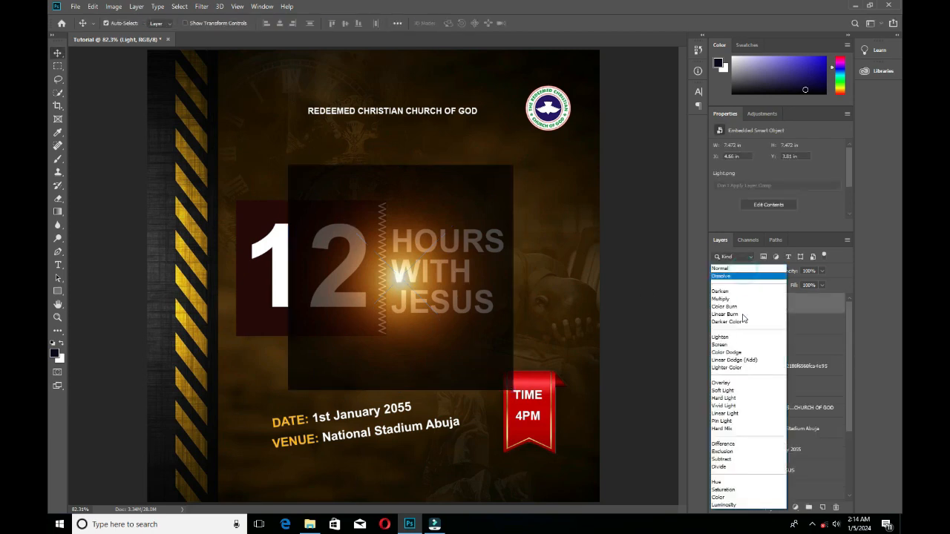
pyautogui.click(732, 345)
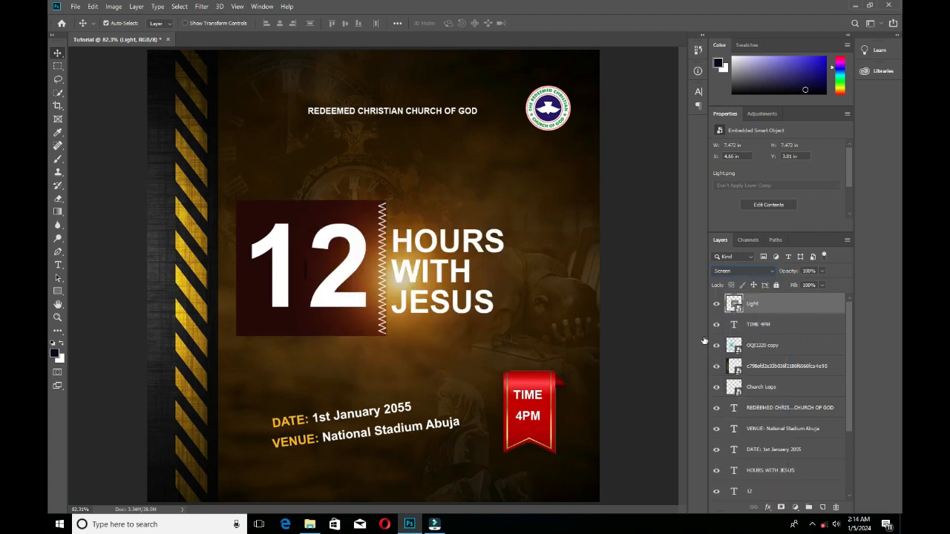
pyautogui.moveTo(389, 299); pyautogui.dragTo(385, 278)
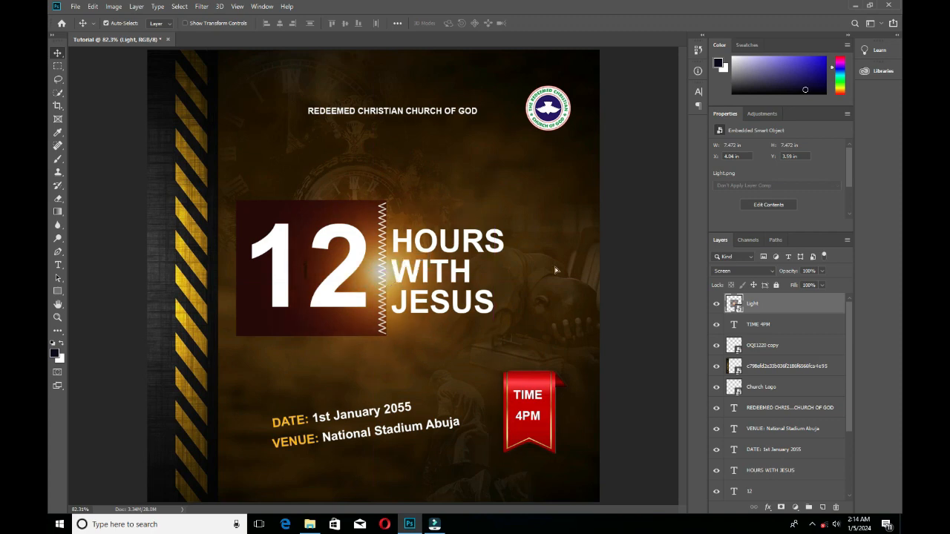
# Move the glow to the flyer's right edge beside the praying man, enlarge it to about 71% and apply the transform.
pyautogui.moveTo(555, 269); pyautogui.dragTo(586, 300)
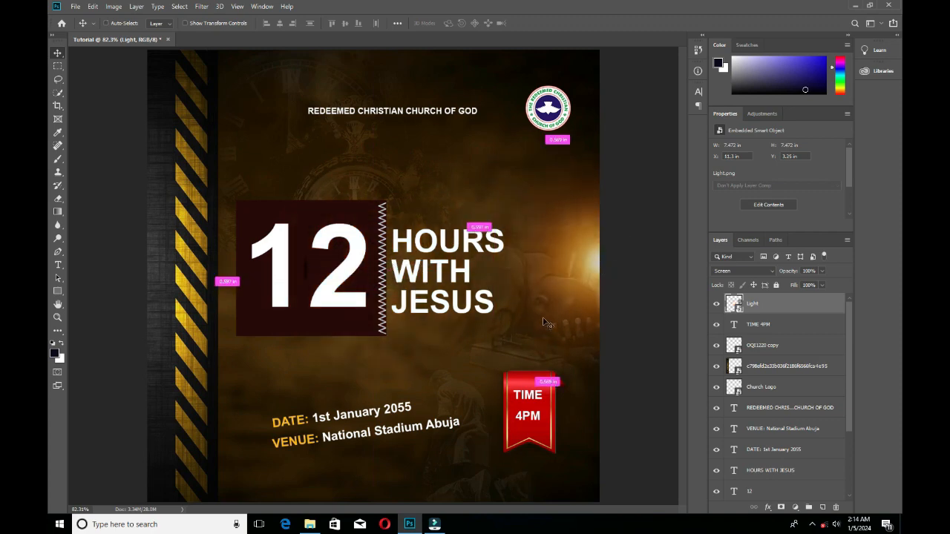
pyautogui.hotkey('ctrl', 't')
pyautogui.moveTo(487, 374); pyautogui.dragTo(322, 530)
pyautogui.moveTo(523, 349); pyautogui.dragTo(603, 286)
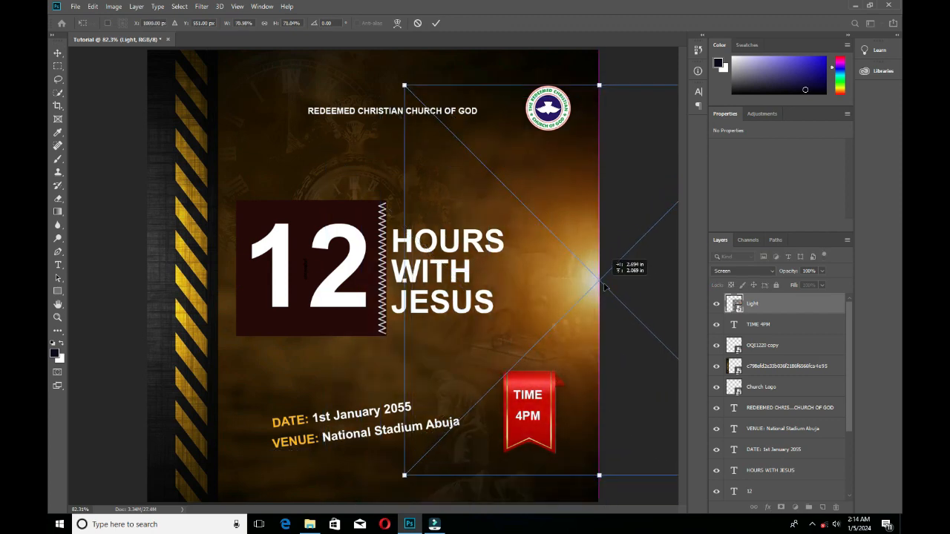
pyautogui.click(436, 24)
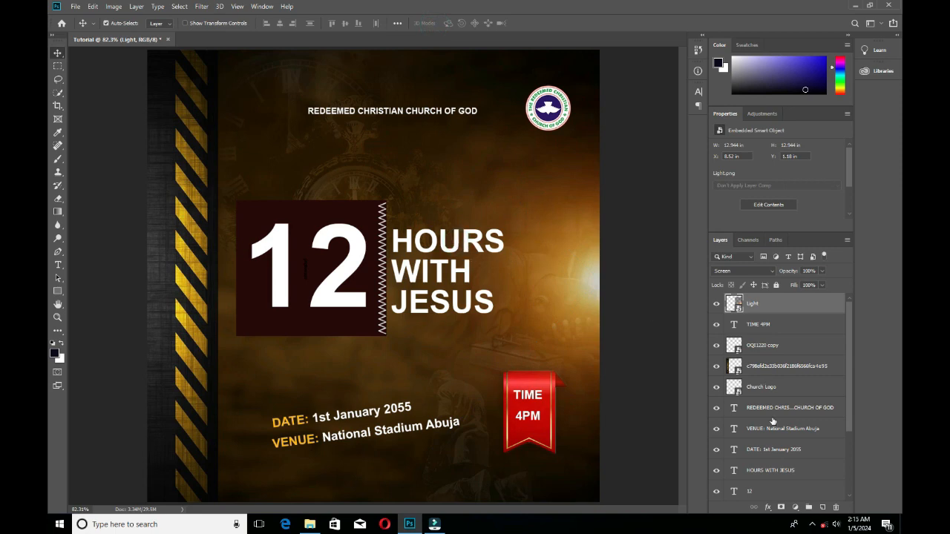
pyautogui.click(770, 507)
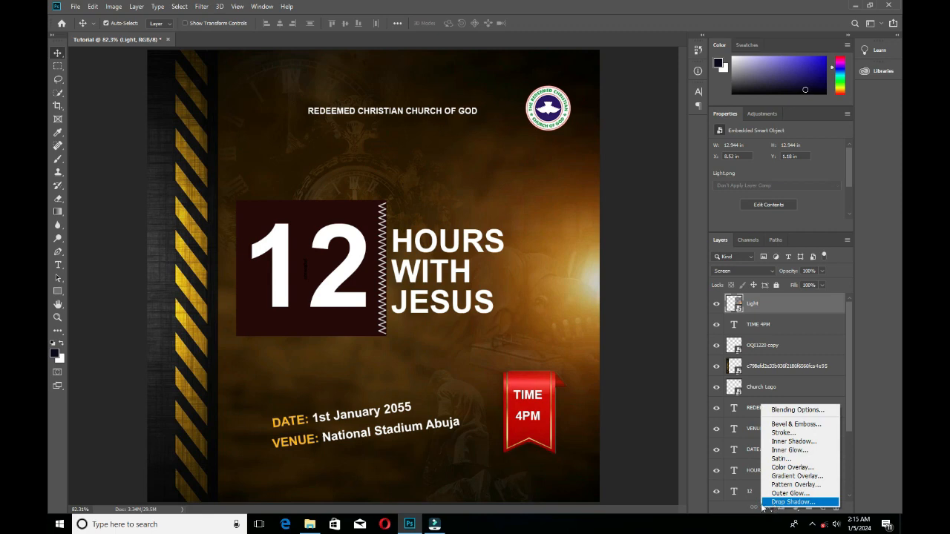
pyautogui.click(766, 508)
pyautogui.click(768, 508)
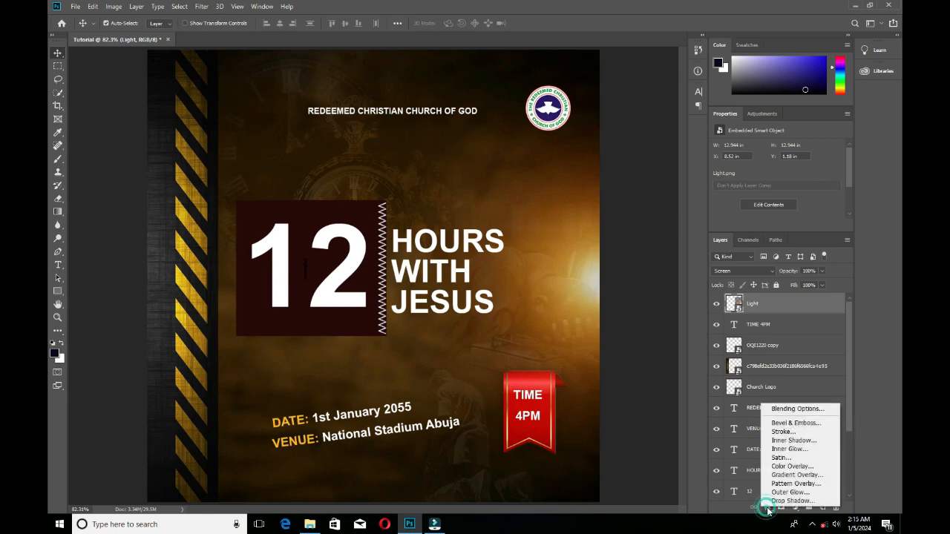
pyautogui.click(768, 508)
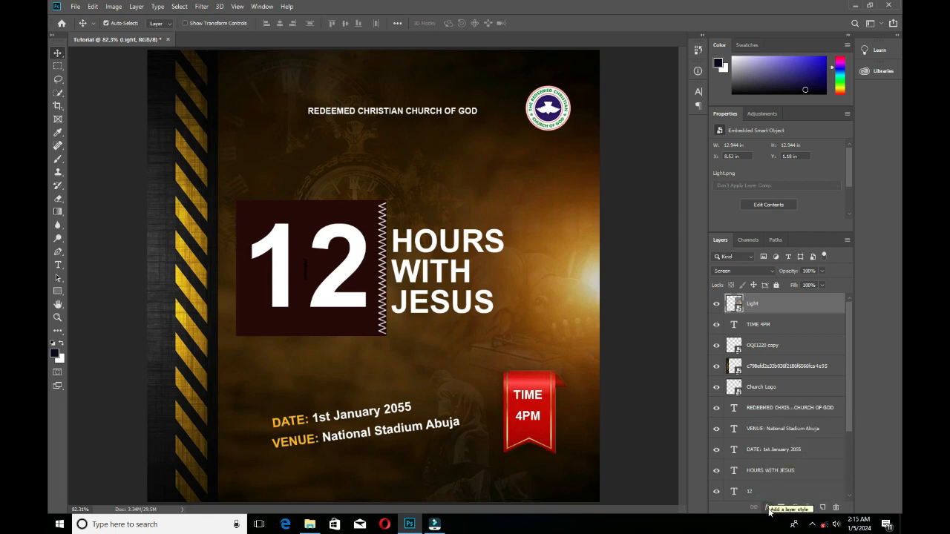
pyautogui.click(769, 509)
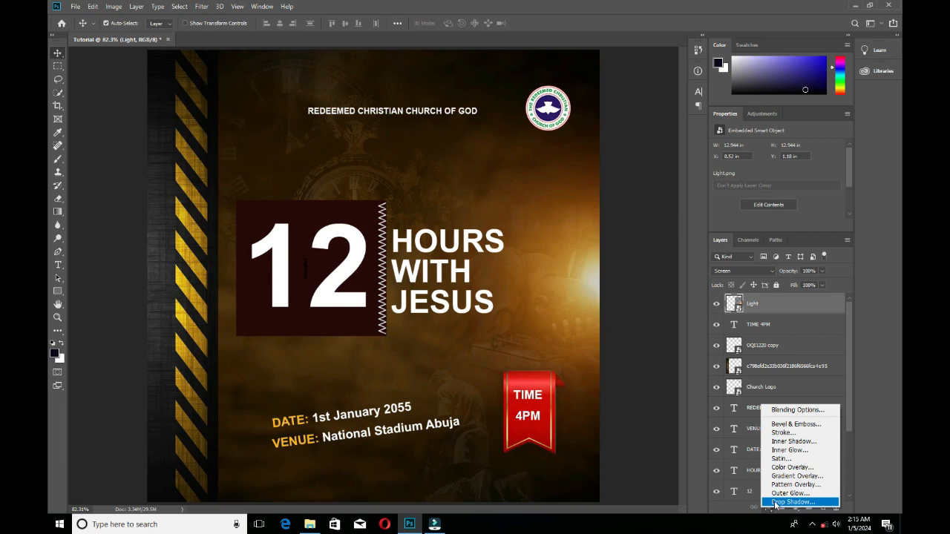
pyautogui.click(775, 504)
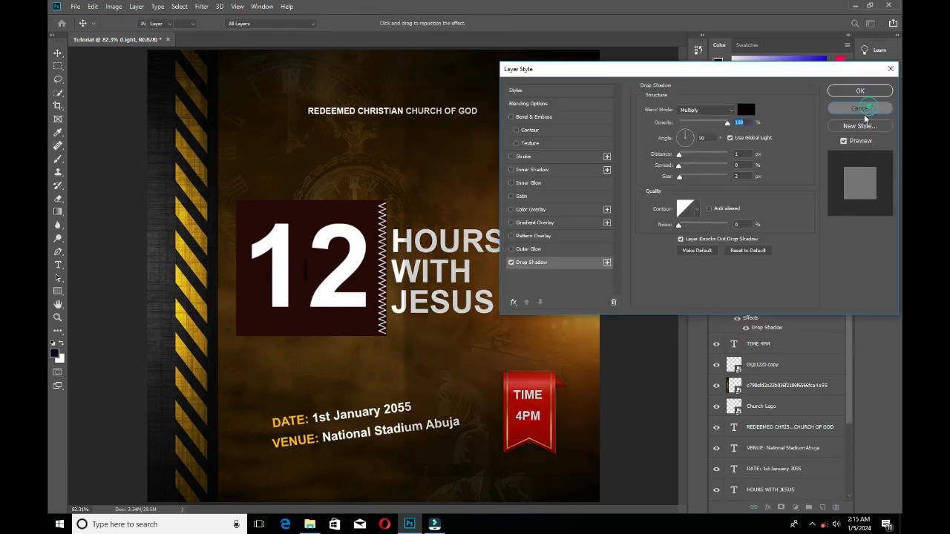
pyautogui.click(860, 109)
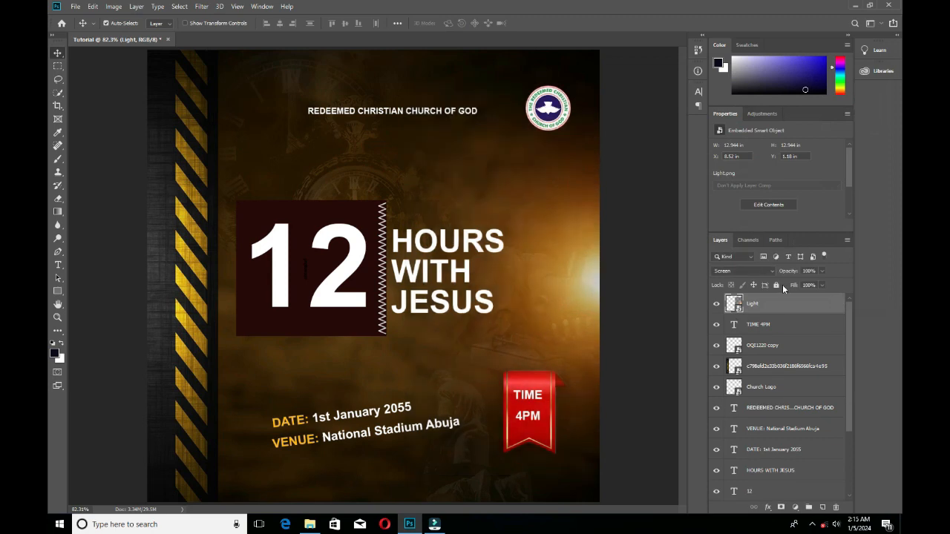
# Add a black drop shadow to the HOURS WITH JESUS text with a distance of 9 px.
pyautogui.click(401, 277)
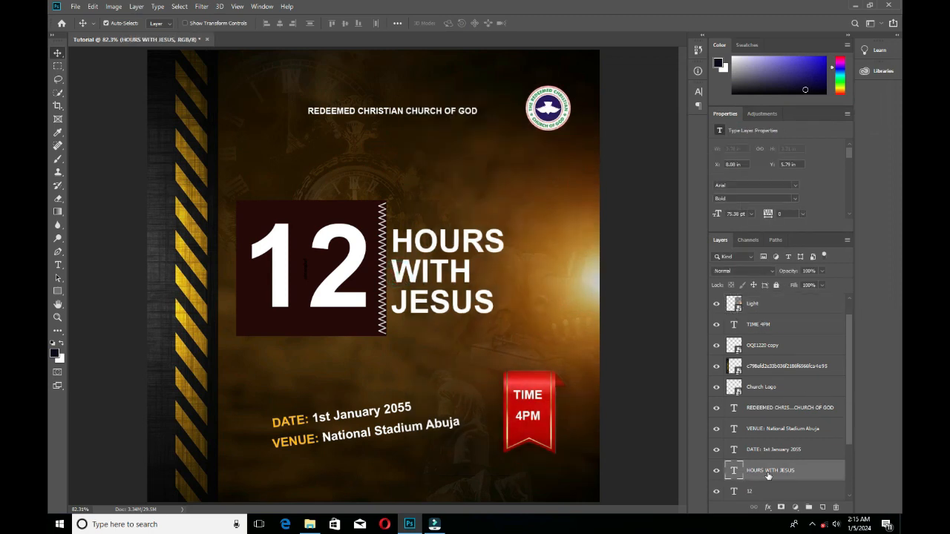
pyautogui.scroll(-1, 768, 476)
pyautogui.click(769, 507)
pyautogui.click(788, 503)
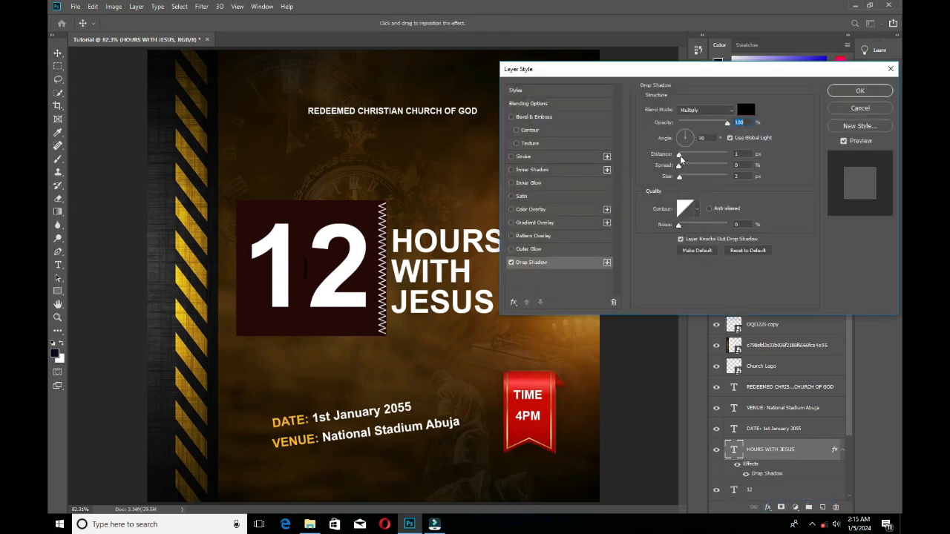
pyautogui.moveTo(679, 155); pyautogui.dragTo(682, 155)
pyautogui.click(860, 91)
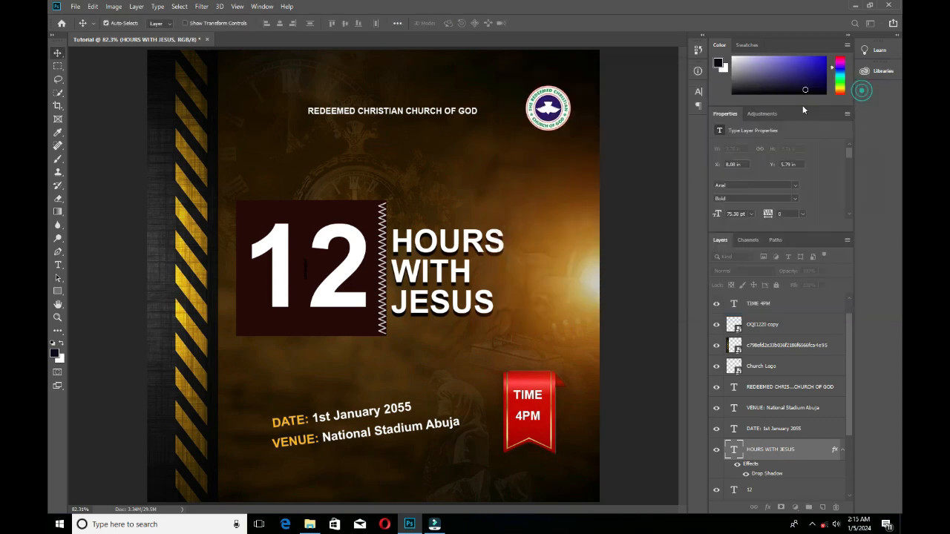
# Add a drop shadow with 100% opacity, 9 px distance and 2 px size to the dark rectangle behind the 12.
pyautogui.click(355, 332)
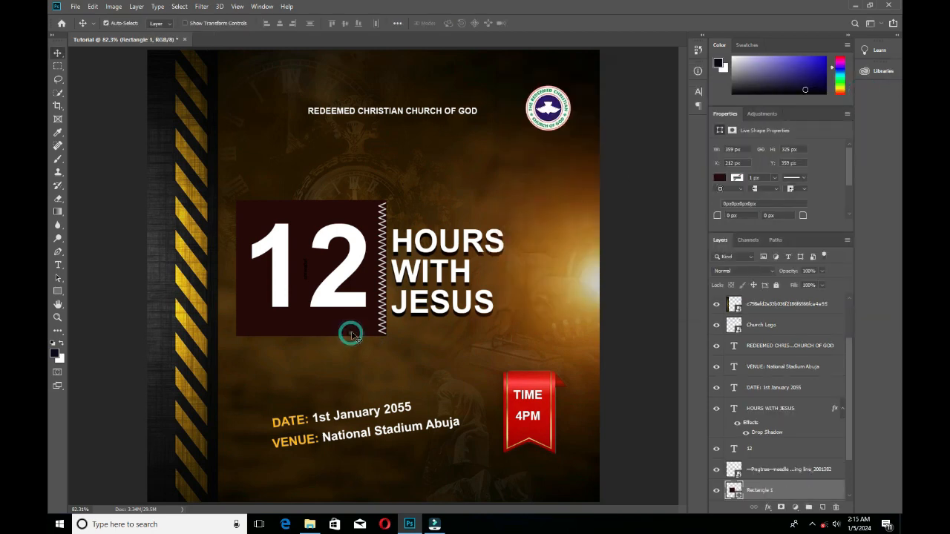
pyautogui.scroll(-3, 749, 464)
pyautogui.click(768, 508)
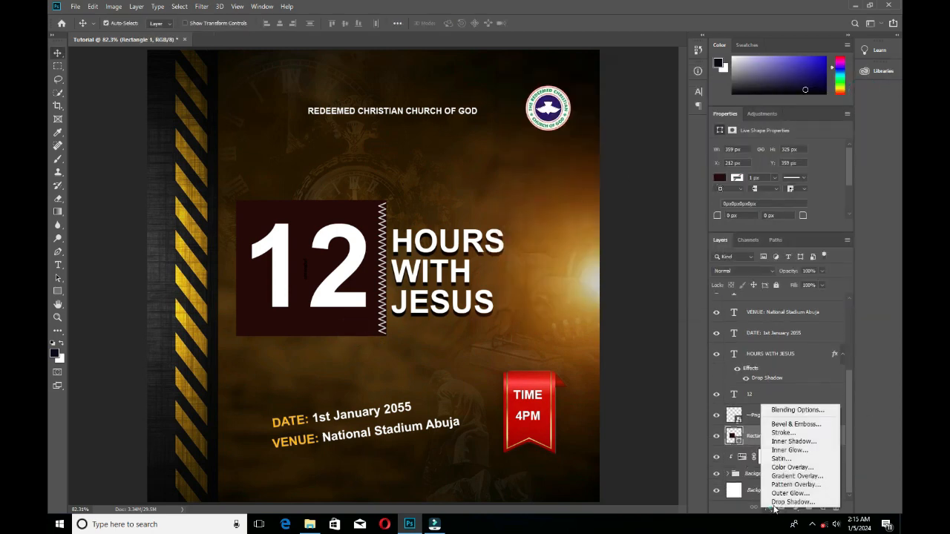
pyautogui.click(780, 510)
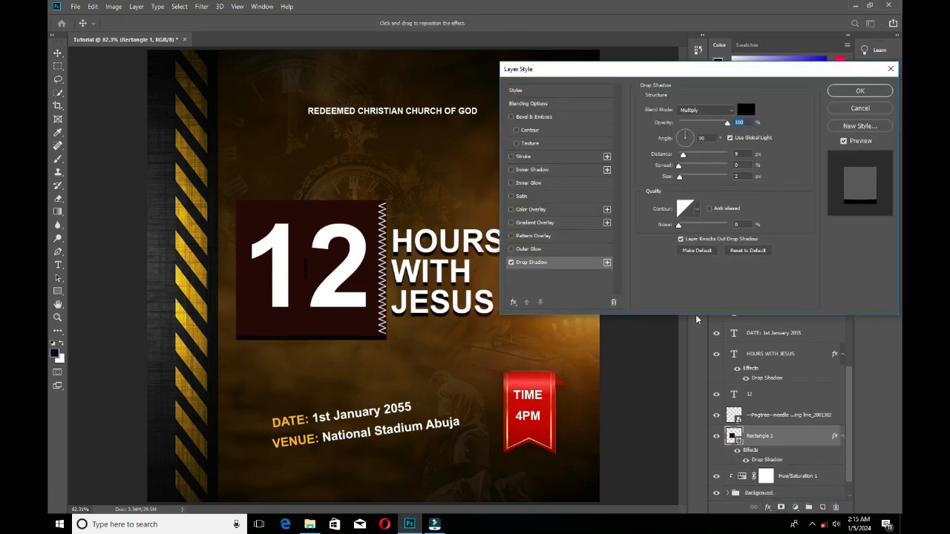
pyautogui.click(858, 91)
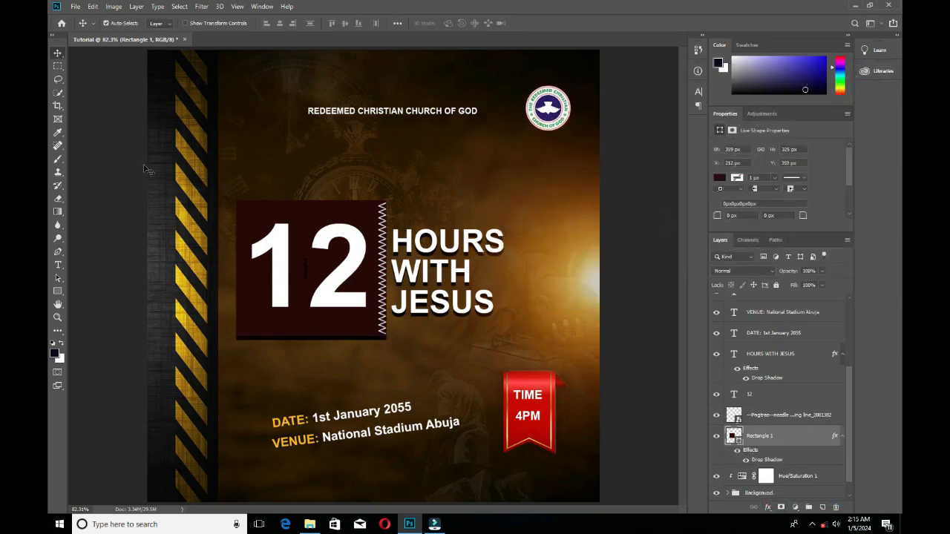
pyautogui.click(88, 69)
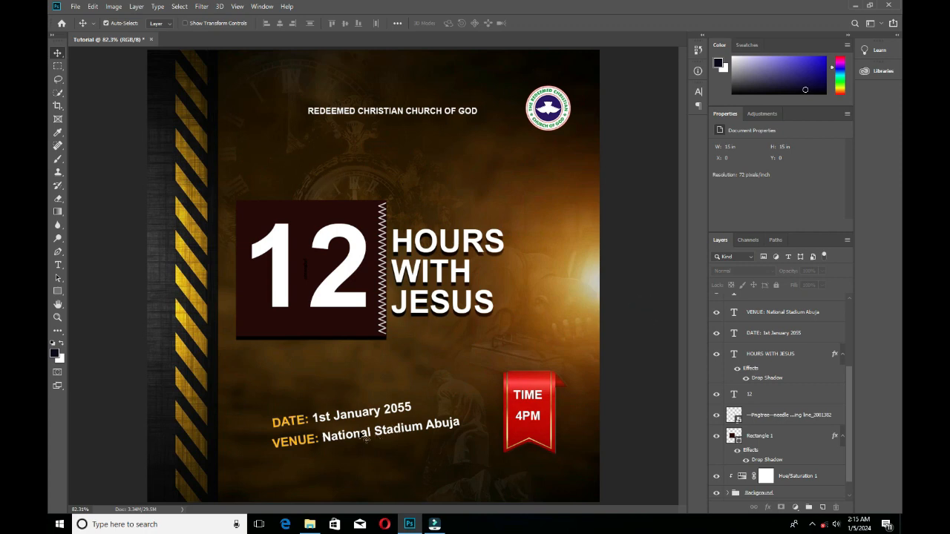
# Nudge the date line slightly left and move the Light glow up and further off the flyer's right edge.
pyautogui.click(361, 415)
pyautogui.moveTo(362, 415); pyautogui.dragTo(359, 417)
pyautogui.moveTo(597, 313); pyautogui.dragTo(596, 266)
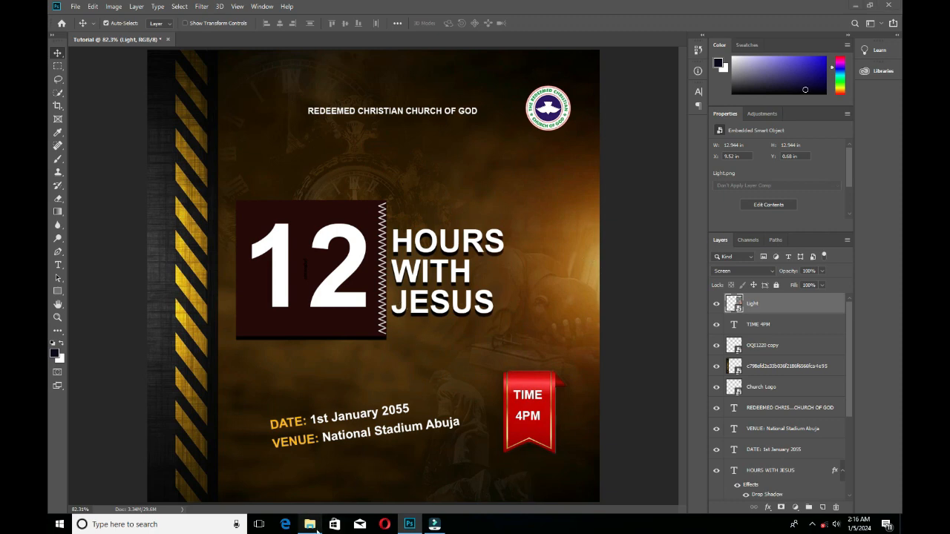
# Switch to the Resource folder in File Explorer and place the Light Flare image vertically along the striped border's inner edge.
pyautogui.click(309, 524)
pyautogui.scroll(5, 679, 285)
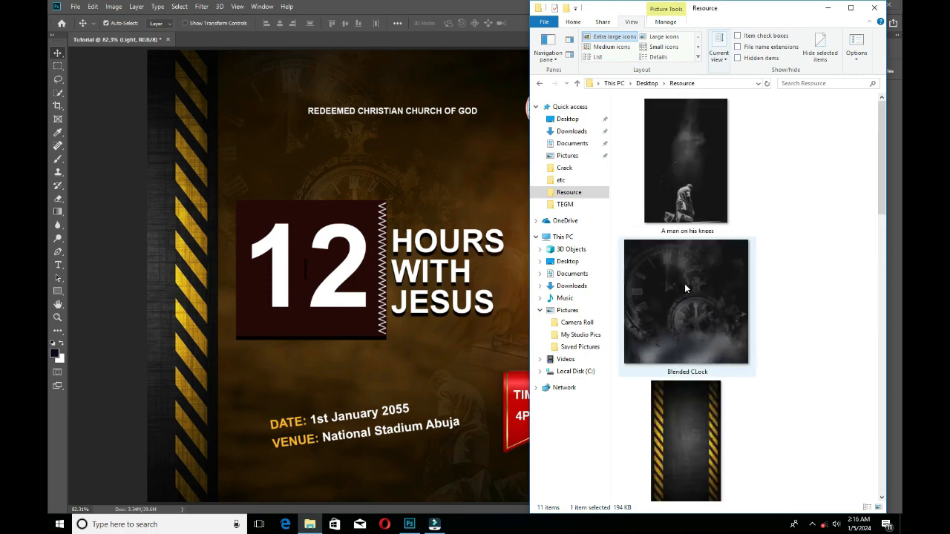
pyautogui.scroll(-4, 684, 285)
pyautogui.moveTo(685, 285); pyautogui.dragTo(333, 308)
pyautogui.moveTo(365, 281); pyautogui.dragTo(216, 271)
pyautogui.click(433, 23)
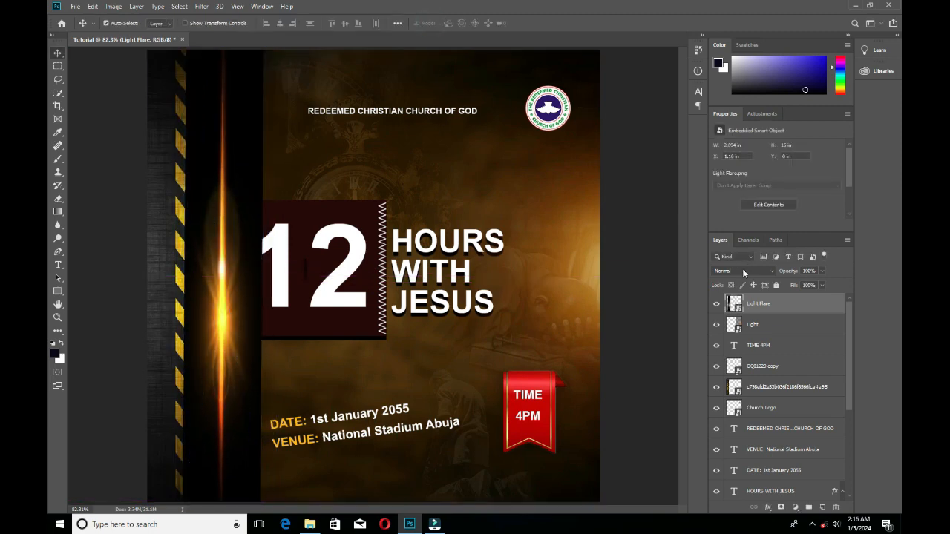
# Set the Light Flare layer's blend mode to Screen and shift the flare slightly left onto the border's edge.
pyautogui.click(742, 271)
pyautogui.click(742, 347)
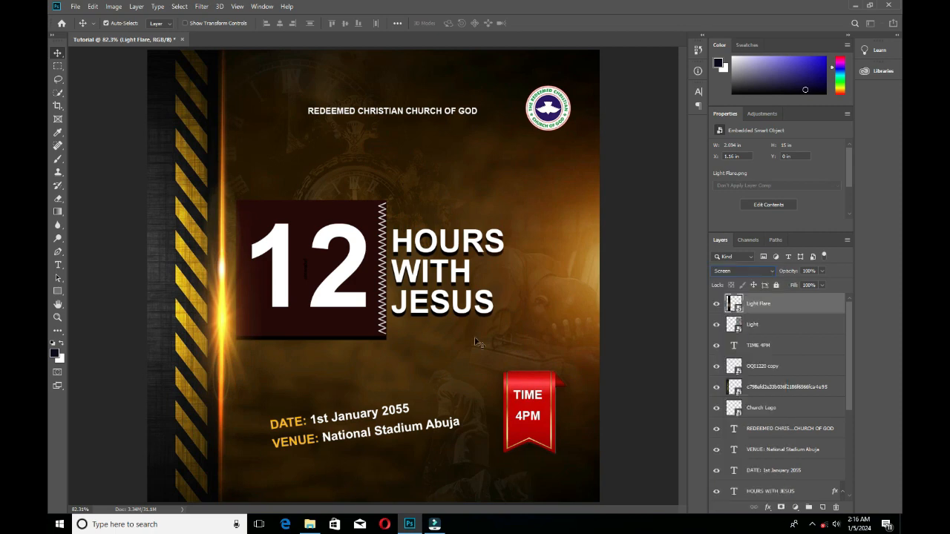
pyautogui.moveTo(219, 334); pyautogui.dragTo(212, 317)
pyautogui.click(102, 289)
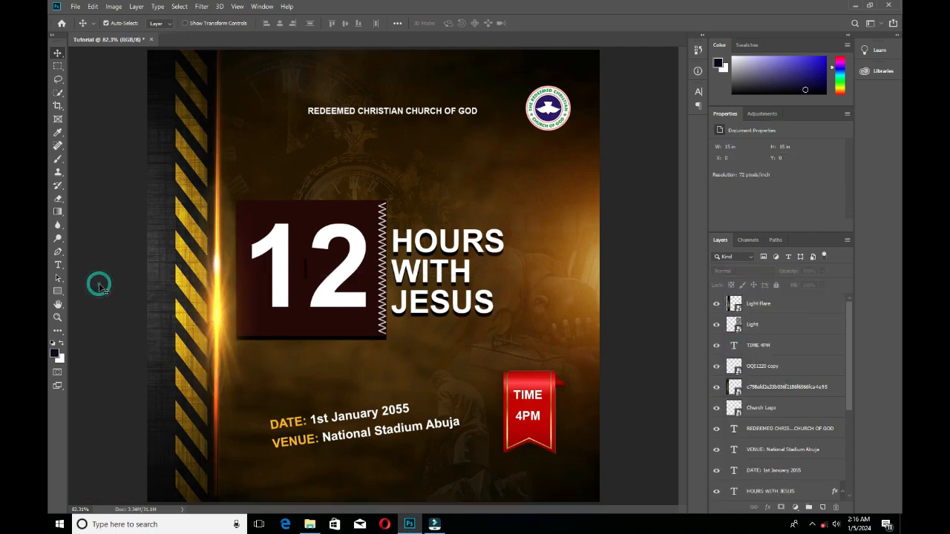
# Place glow-light-effect_279501-768 copy 2 from the Resource folder over the date and venue lines, rotated about 3.9 degrees.
pyautogui.click(310, 524)
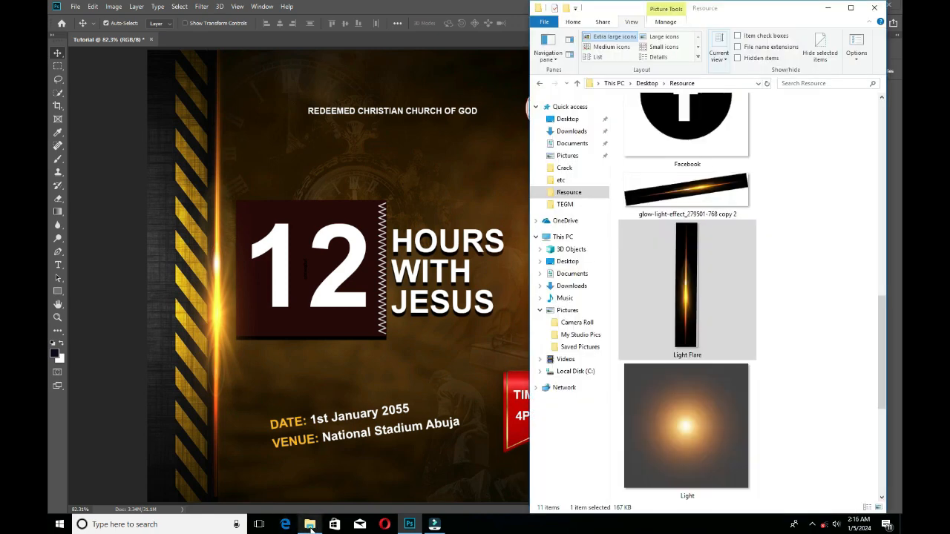
pyautogui.click(708, 202)
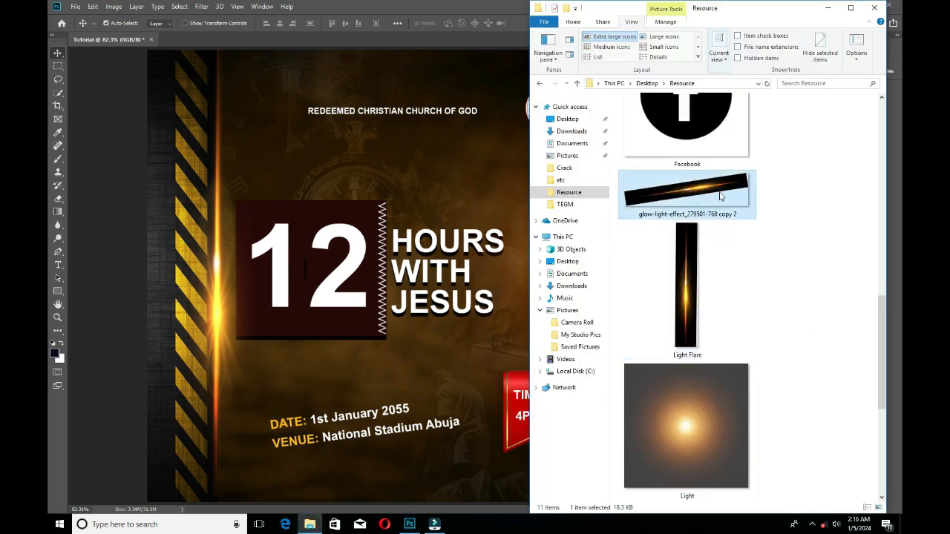
pyautogui.moveTo(709, 201); pyautogui.dragTo(340, 439)
pyautogui.moveTo(428, 403); pyautogui.dragTo(431, 410)
pyautogui.moveTo(357, 437); pyautogui.dragTo(365, 428)
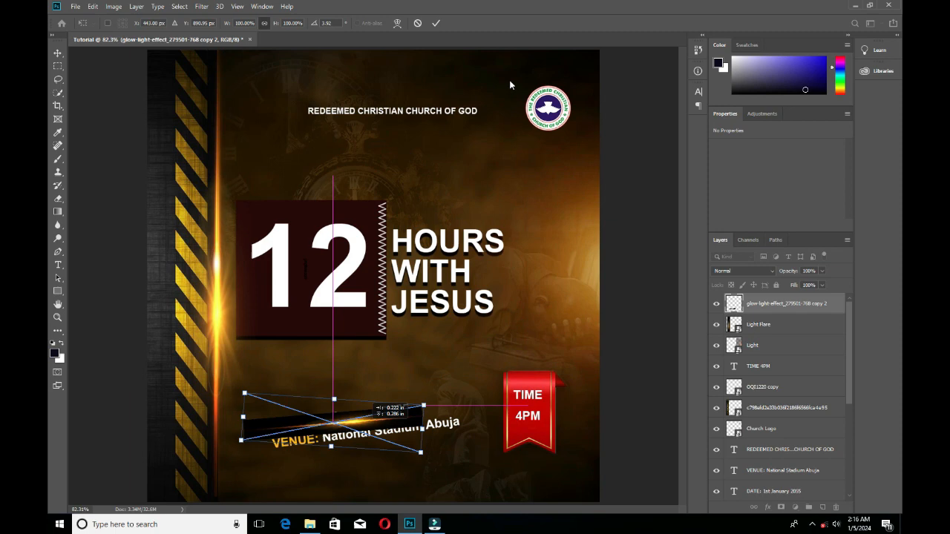
pyautogui.click(435, 23)
# Set the glow-light-effect layer's blend mode to Screen and reduce its rotation to about 1.9 degrees to follow the date line.
pyautogui.click(757, 271)
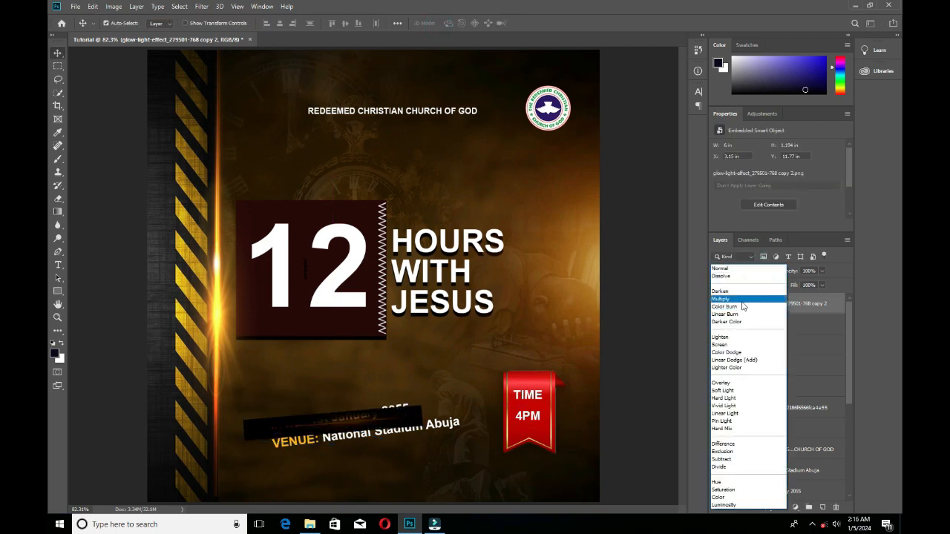
pyautogui.click(732, 345)
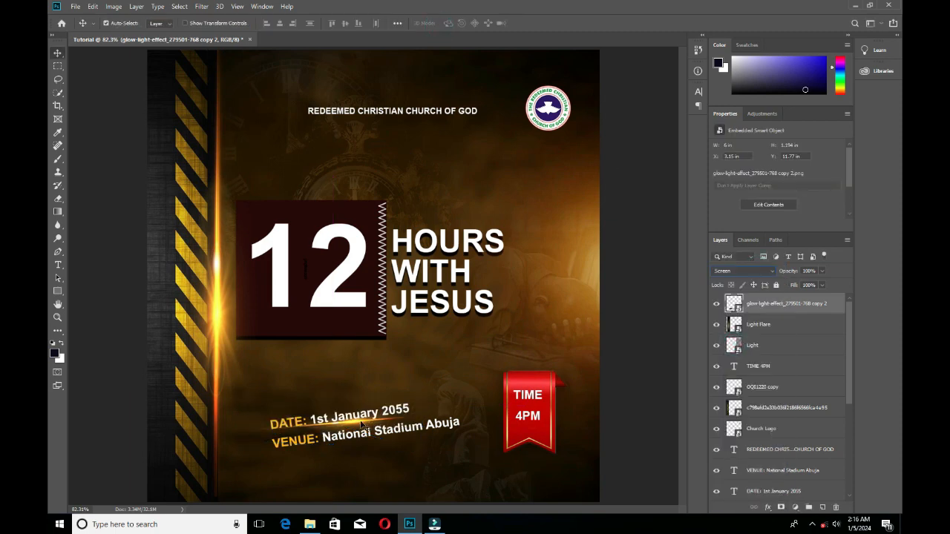
pyautogui.hotkey('ctrl', 't')
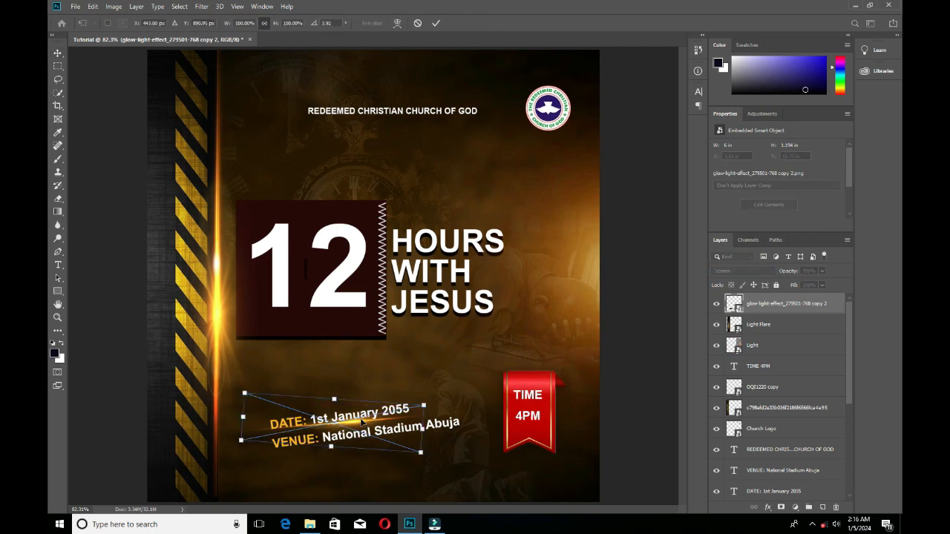
pyautogui.moveTo(237, 384)
pyautogui.mouseDown()
pyautogui.moveTo(243, 391)
pyautogui.moveTo(250, 380)
pyautogui.moveTo(236, 388)
pyautogui.mouseUp()
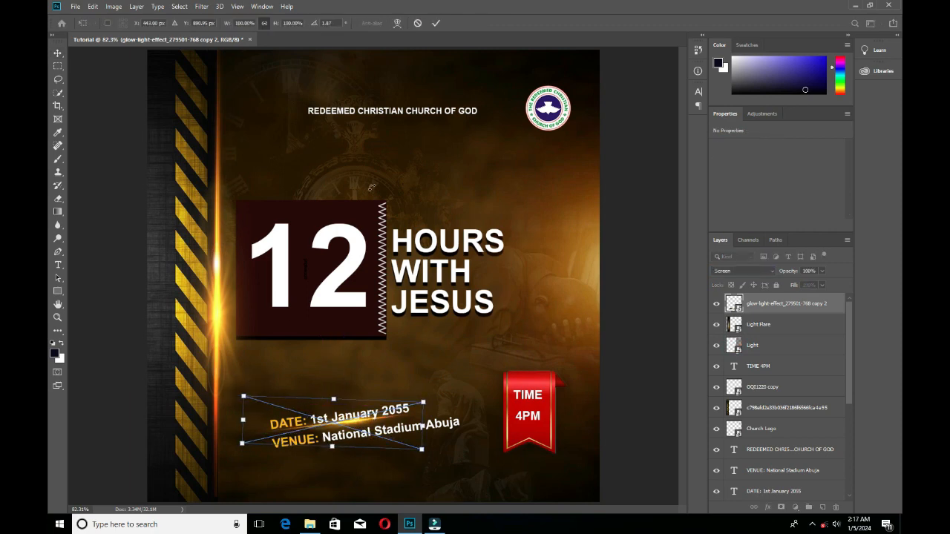
pyautogui.click(434, 23)
pyautogui.click(616, 196)
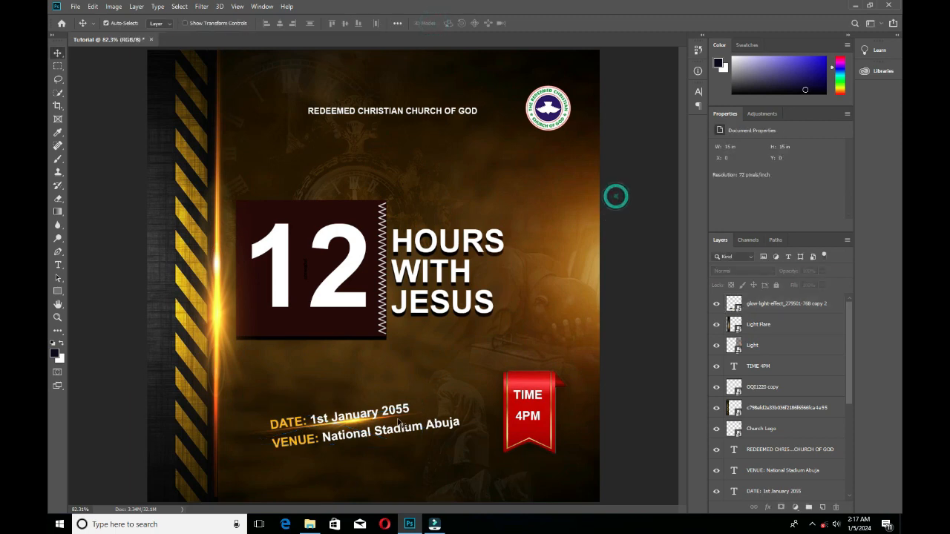
# Duplicate the glow line beneath the venue text and lower the opacity of the glow under the date.
pyautogui.click(357, 426)
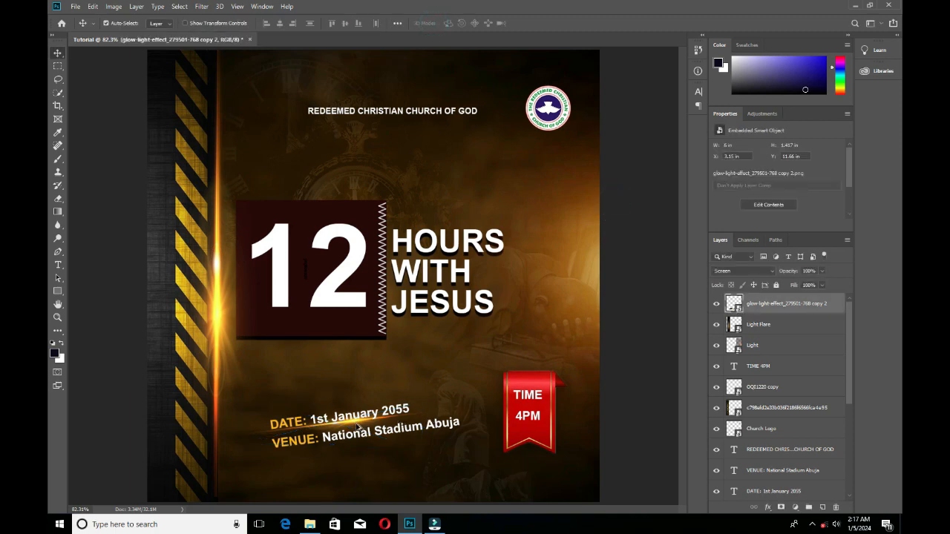
pyautogui.moveTo(357, 426); pyautogui.dragTo(371, 446)
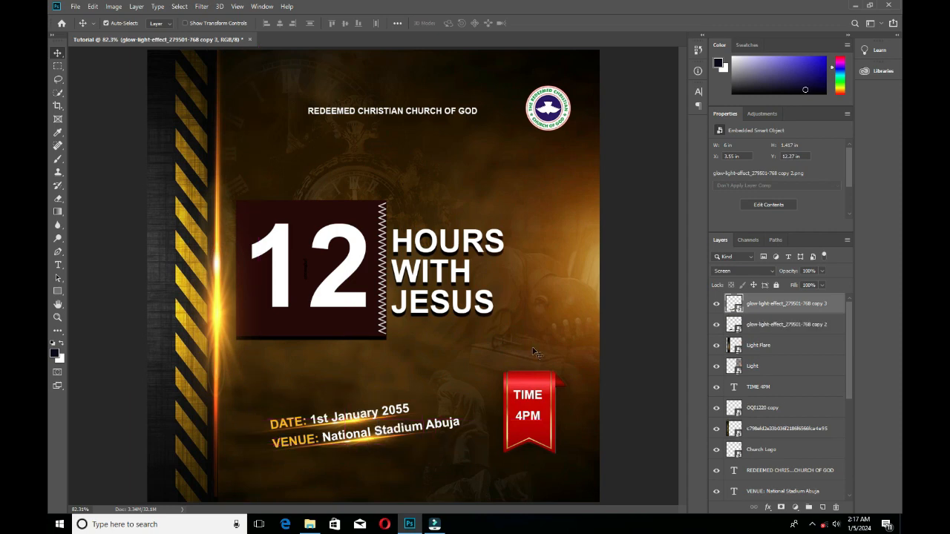
pyautogui.moveTo(791, 275); pyautogui.dragTo(754, 277)
pyautogui.click(354, 428)
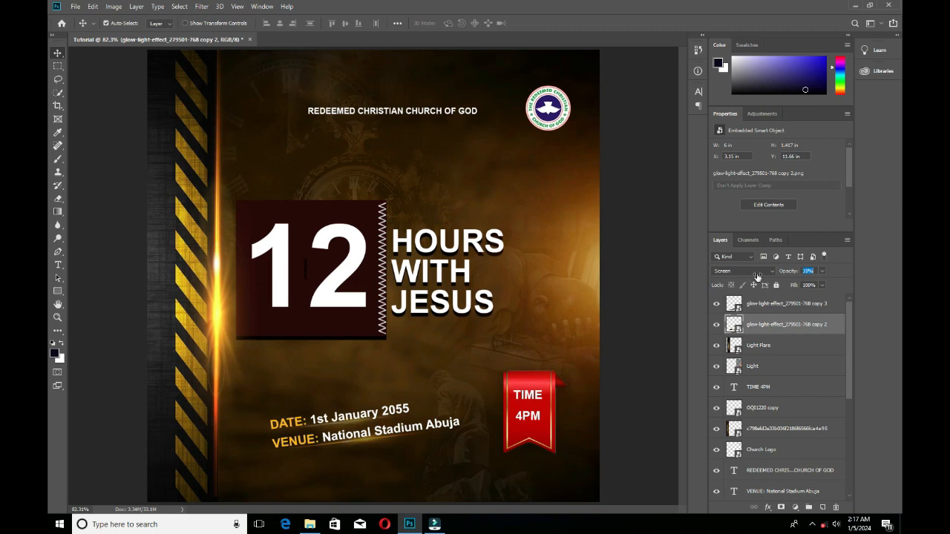
pyautogui.click(680, 310)
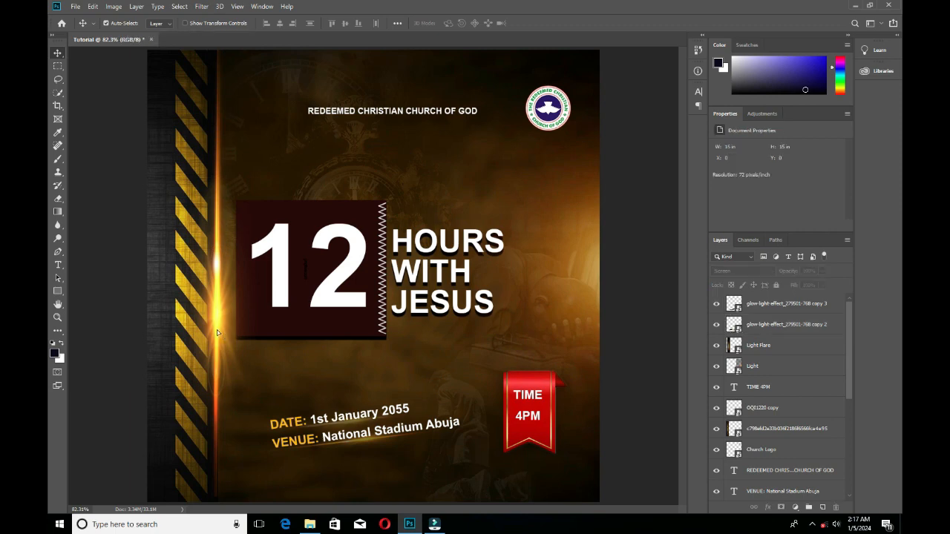
# Nudge the Light Flare slightly left along the striped border.
pyautogui.moveTo(217, 332); pyautogui.dragTo(215, 308)
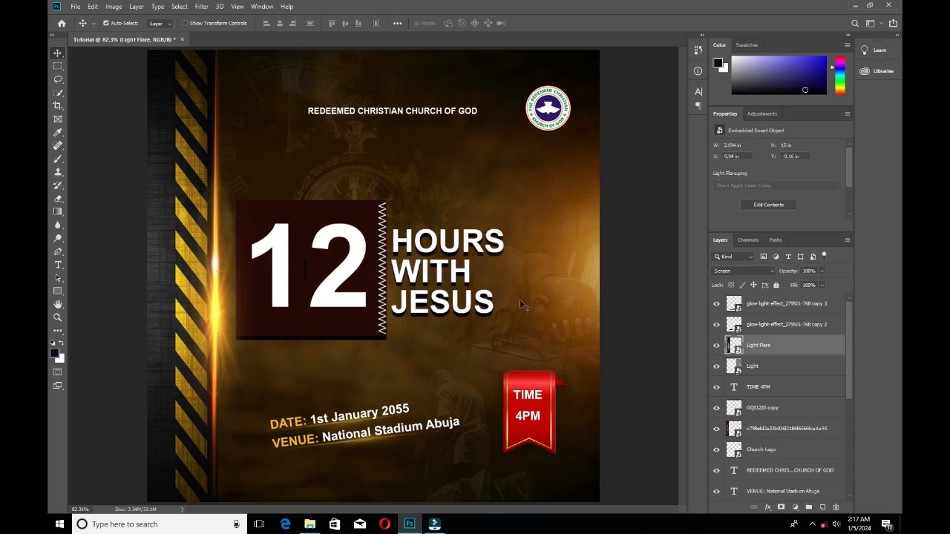
pyautogui.click(520, 305)
pyautogui.hotkey('alt', 'Tab')
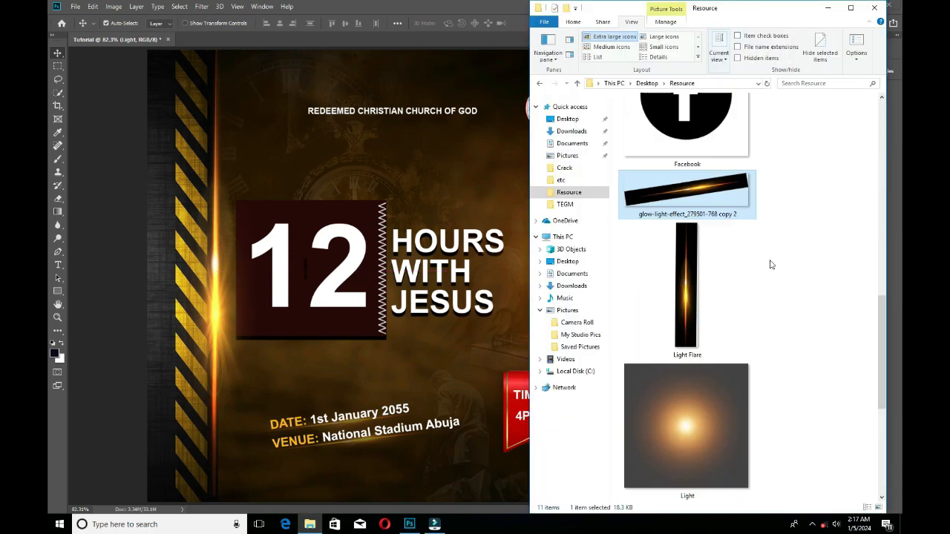
pyautogui.click(487, 5)
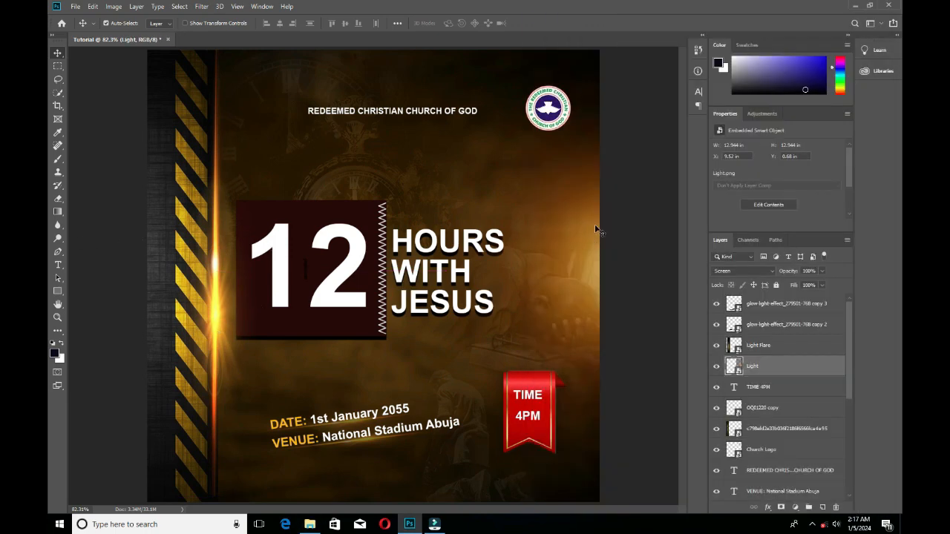
pyautogui.click(653, 234)
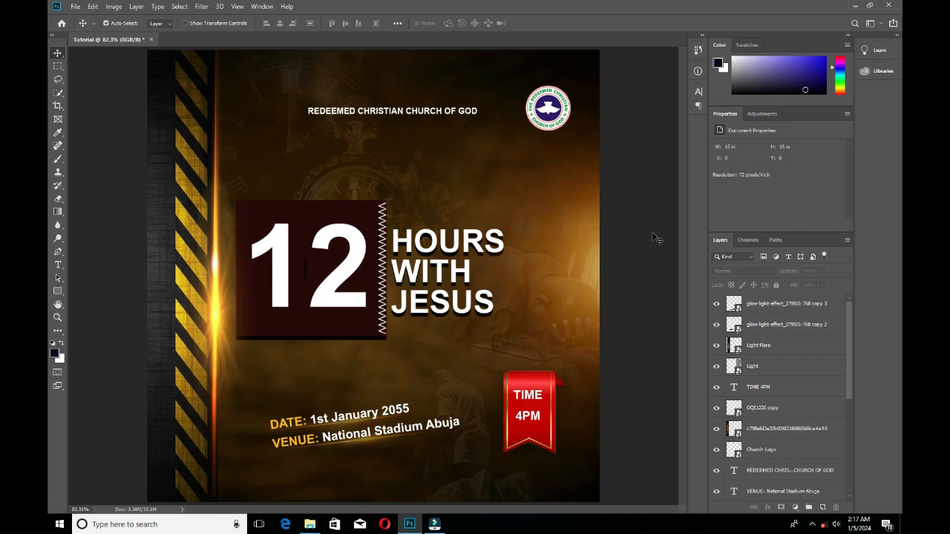
# Duplicate the right-edge Light glow onto the middle of the title and scale the copy down to about 10 in wide.
pyautogui.click(589, 257)
pyautogui.moveTo(593, 259); pyautogui.dragTo(356, 261)
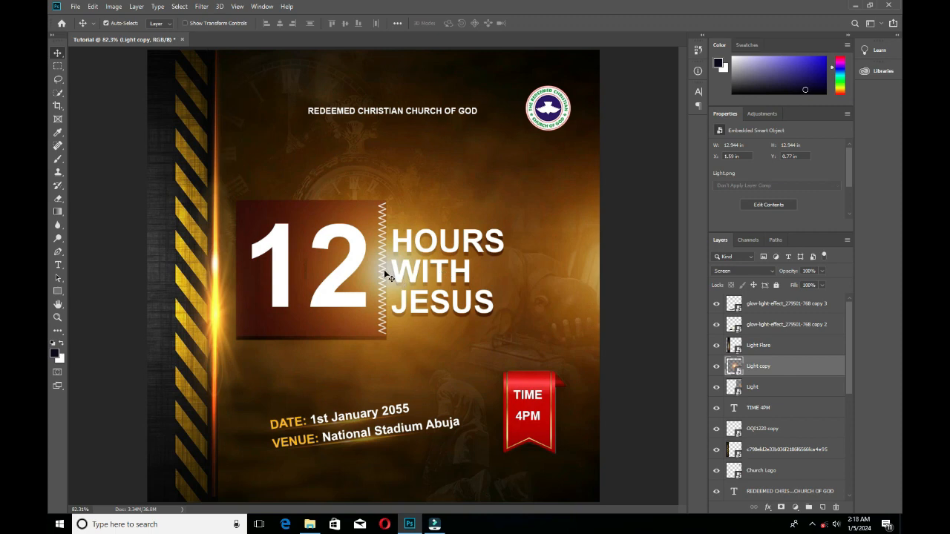
pyautogui.hotkey('ctrl', 't')
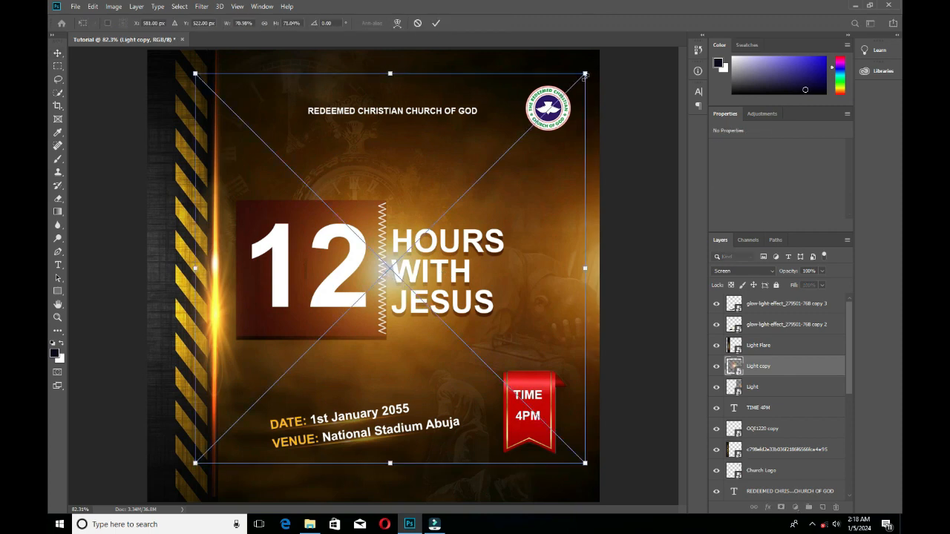
pyautogui.moveTo(585, 74); pyautogui.dragTo(541, 117)
pyautogui.click(436, 23)
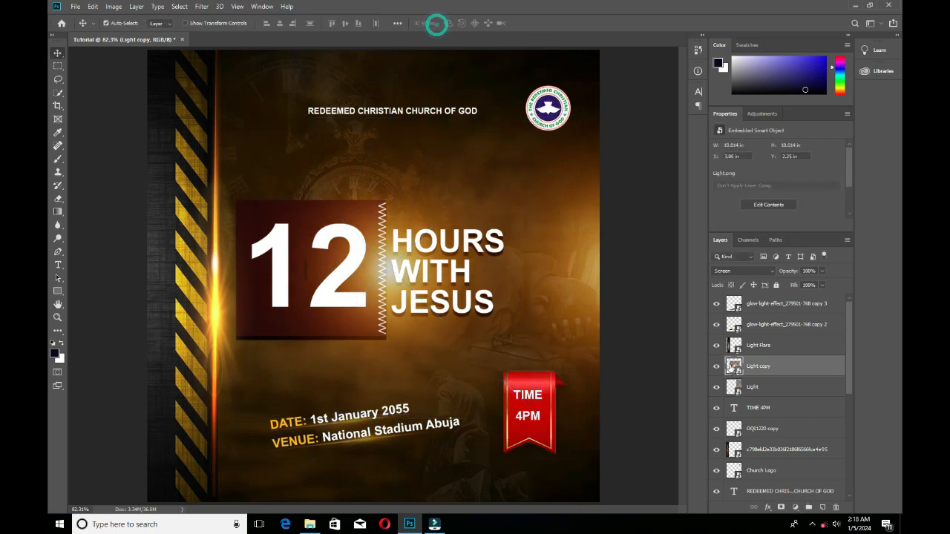
# Move the Light copy layer below the 12 text layer, directly above the needle line layer.
pyautogui.moveTo(779, 366); pyautogui.dragTo(789, 414)
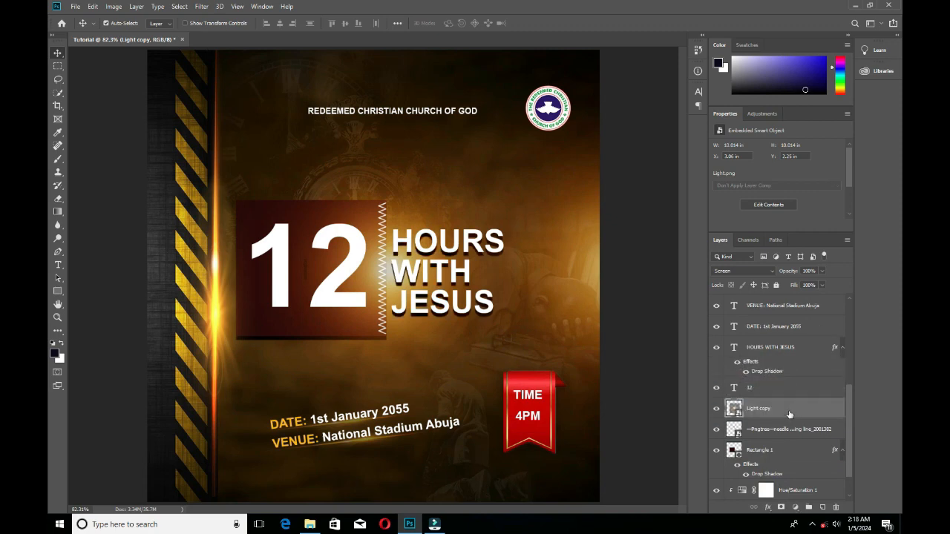
pyautogui.click(628, 339)
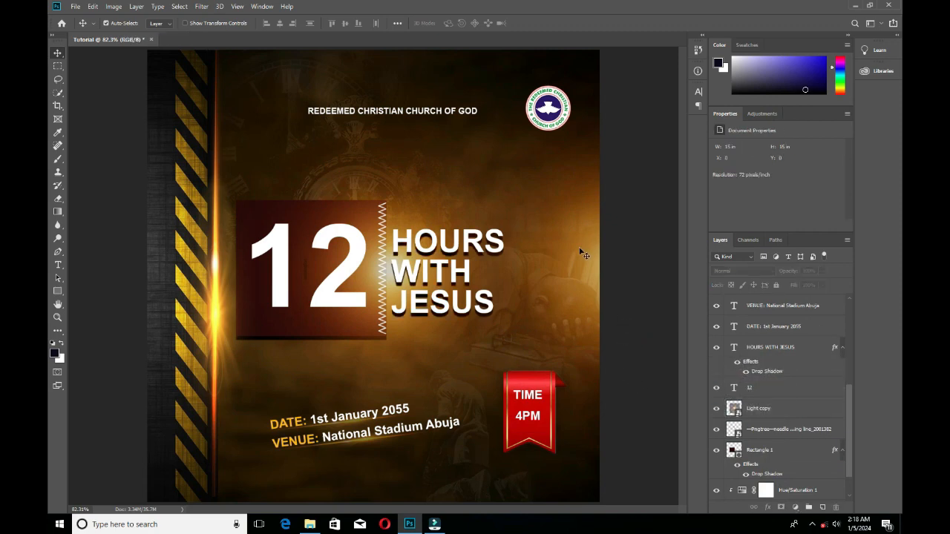
pyautogui.click(484, 254)
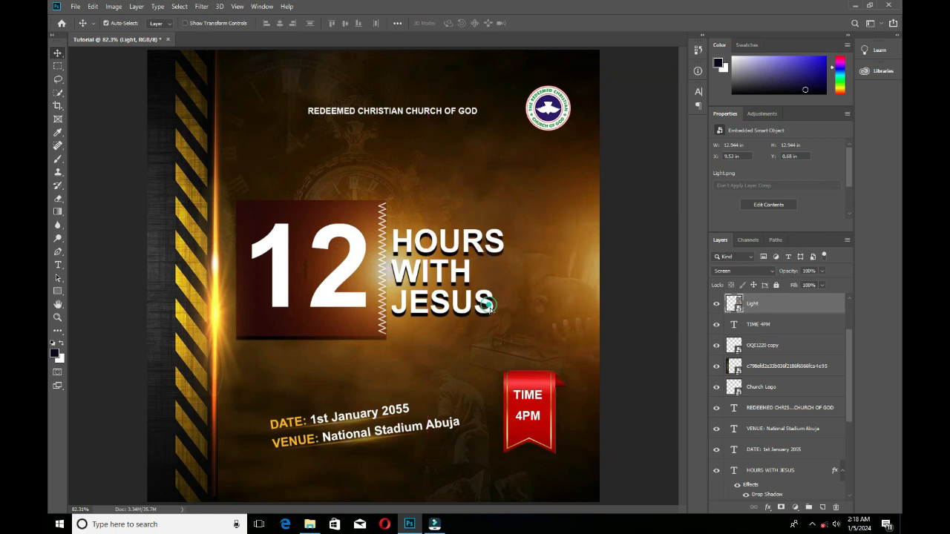
# Nudge the Light glow at the flyer's right edge slightly down and to the right.
pyautogui.moveTo(486, 306); pyautogui.dragTo(494, 311)
pyautogui.click(651, 247)
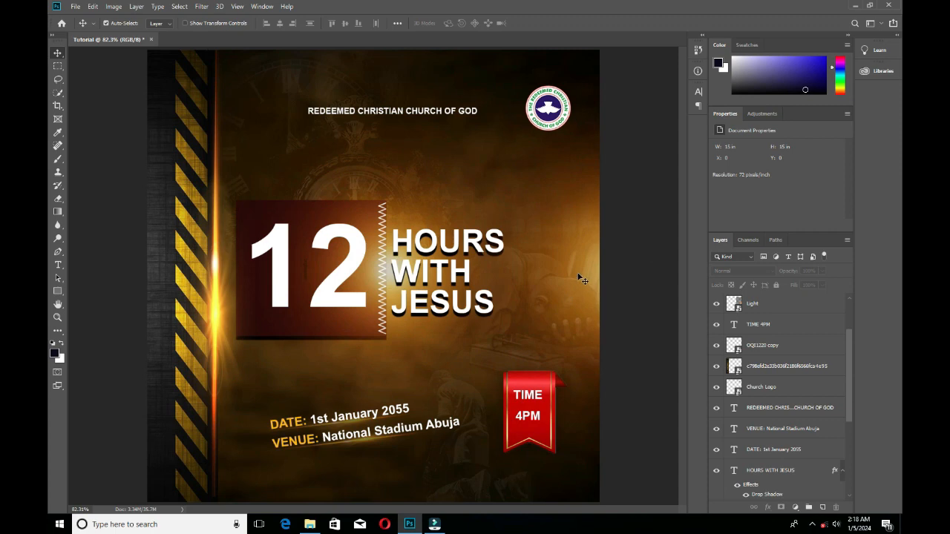
pyautogui.moveTo(472, 315); pyautogui.dragTo(469, 309)
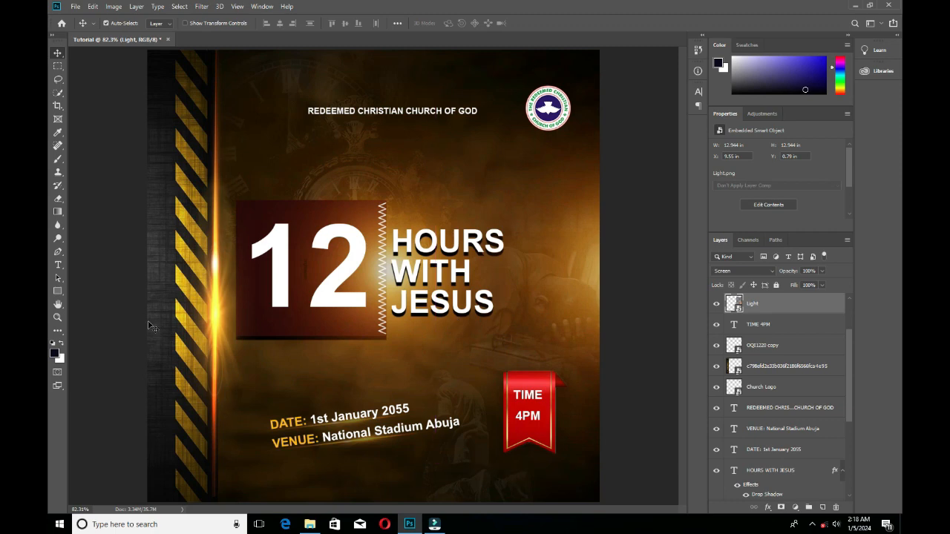
# Draw a black rectangle about 460 x 234 px behind the HOURS WITH JESUS text and set its blend mode to Soft Light.
pyautogui.click(57, 291)
pyautogui.moveTo(387, 223); pyautogui.dragTo(579, 320)
pyautogui.click(57, 52)
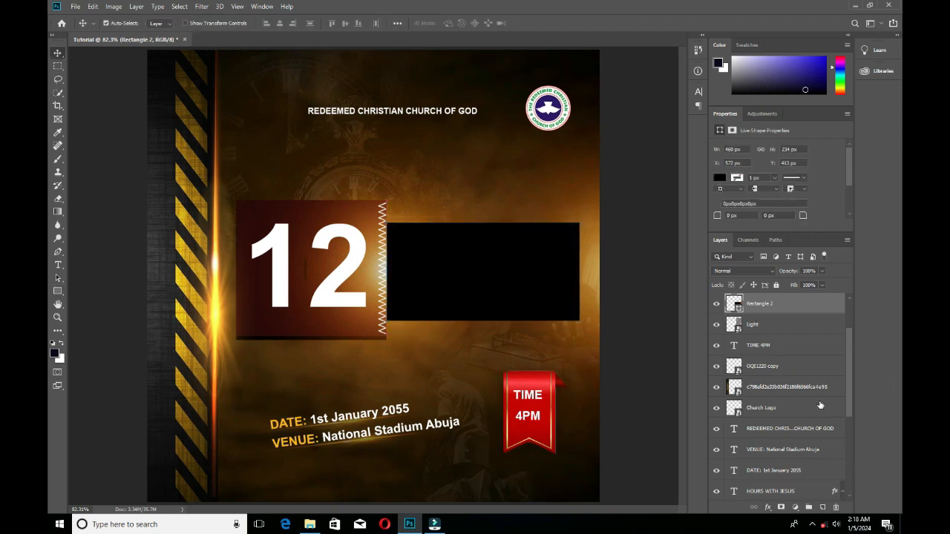
pyautogui.moveTo(768, 310); pyautogui.dragTo(785, 399)
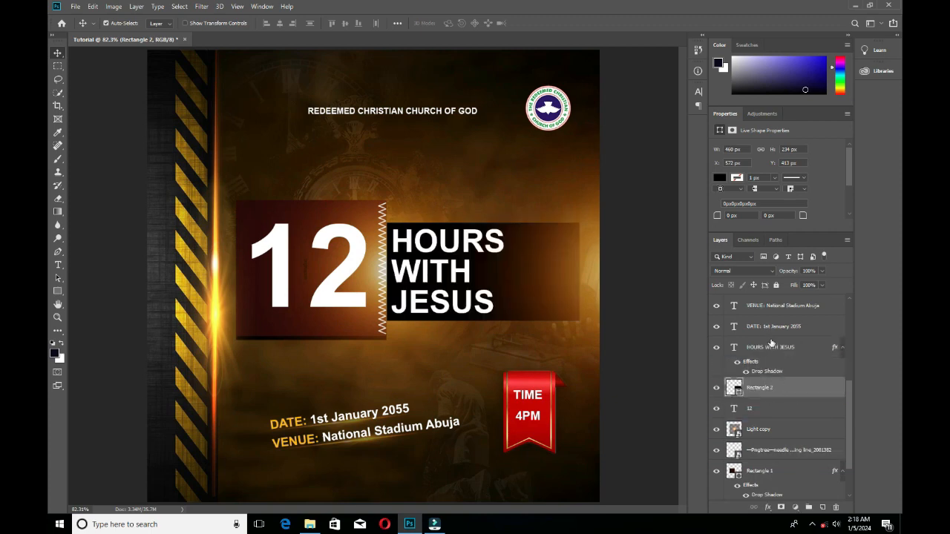
pyautogui.click(760, 272)
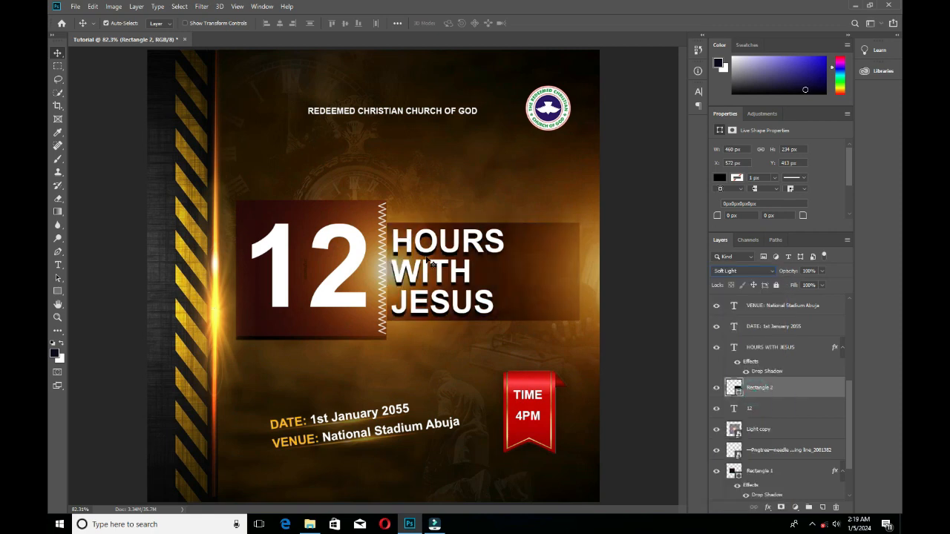
# Soften the drop shadow of the HOURS WITH JESUS text by lowering its opacity.
pyautogui.click(464, 254)
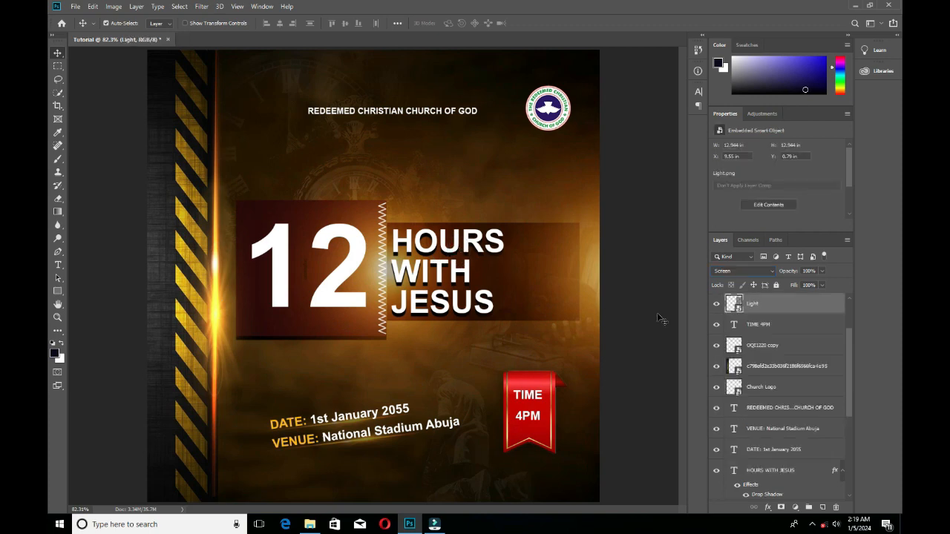
pyautogui.scroll(-3, 755, 386)
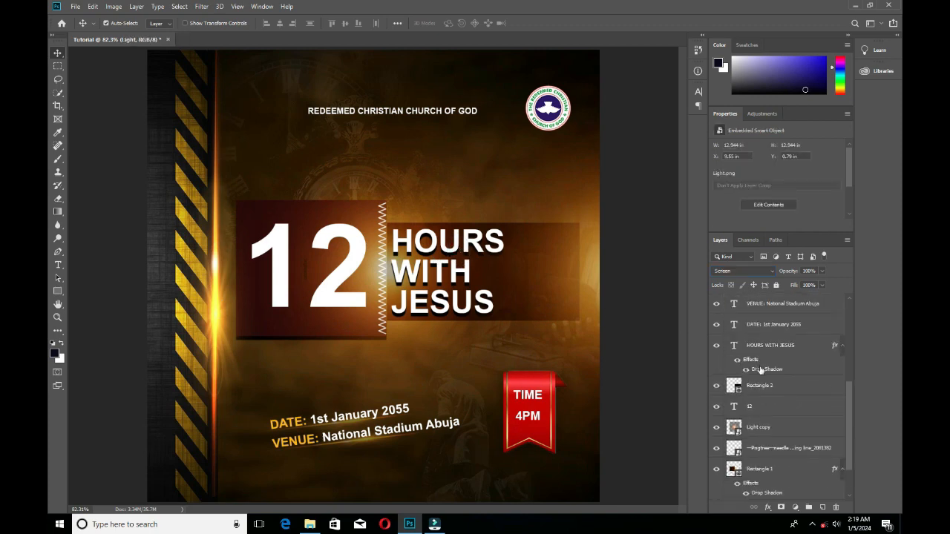
pyautogui.click(760, 368)
pyautogui.doubleClick(763, 369)
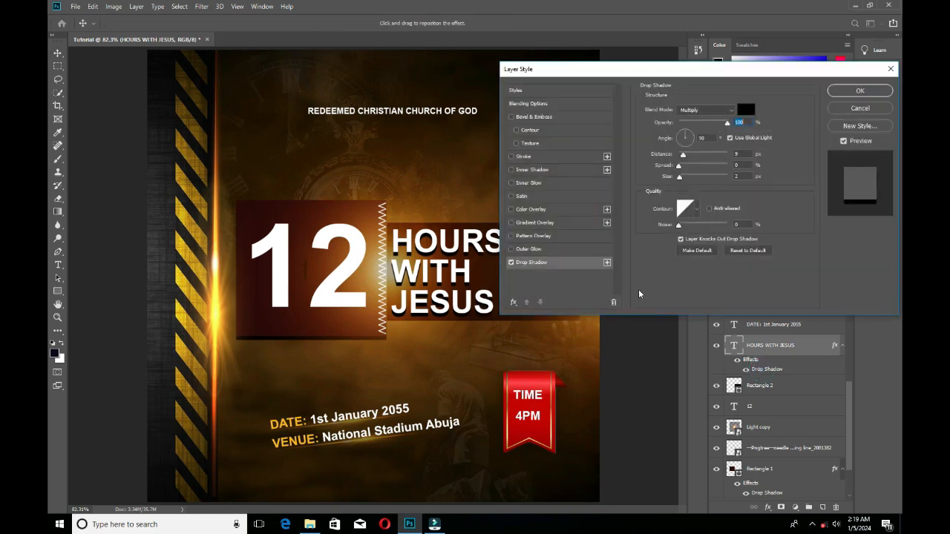
pyautogui.moveTo(712, 122); pyautogui.dragTo(691, 124)
pyautogui.click(846, 91)
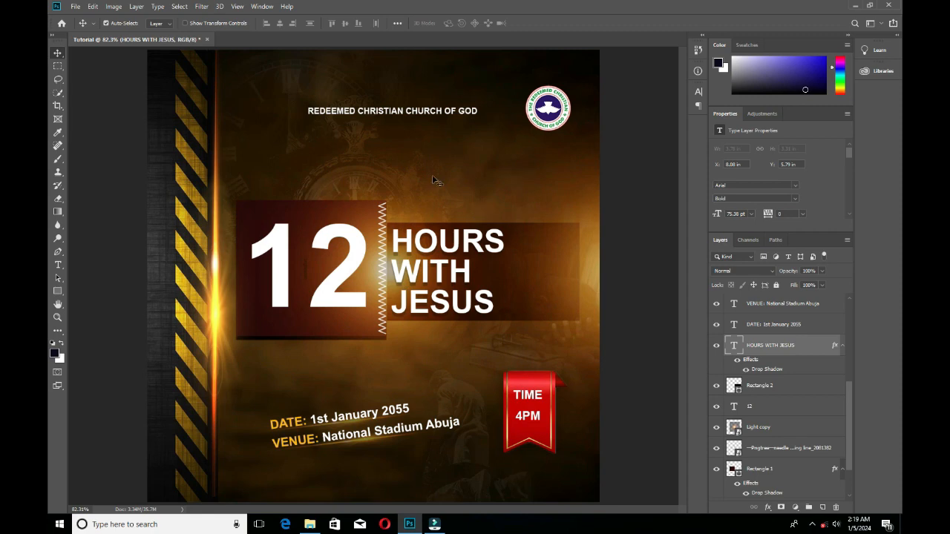
# Duplicate the REDEEMED CHRISTIAN CHURCH OF GOD text just below itself and replace the copy's wording with PRESENT.
pyautogui.moveTo(417, 117); pyautogui.dragTo(413, 158)
pyautogui.press('t')
pyautogui.click(413, 157)
pyautogui.hotkey('ctrl', 'a')
pyautogui.press('BackSpace')
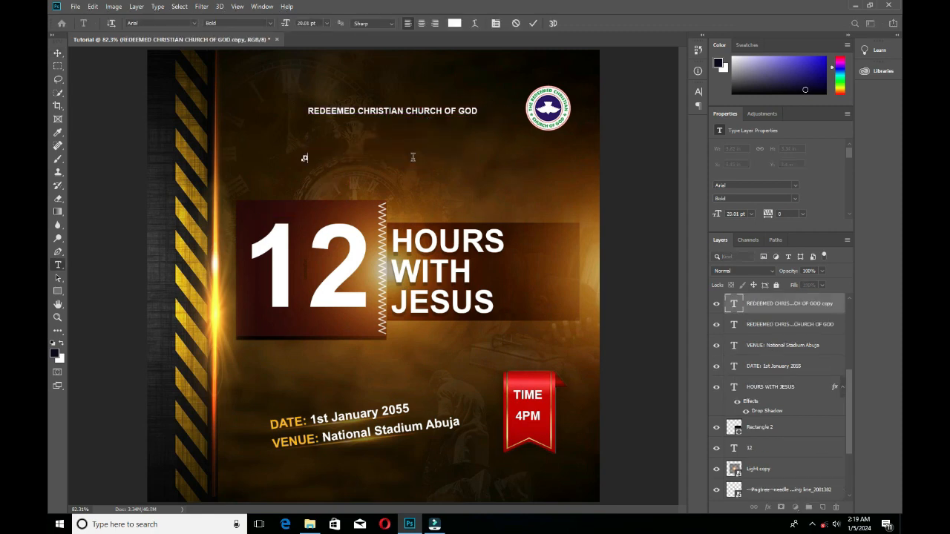
pyautogui.write('PRESENT')
# Set the PRESENT text to about 16 pt with tracking 800 and centre it beneath the church name.
pyautogui.hotkey('ctrl', 'a')
pyautogui.moveTo(292, 25); pyautogui.dragTo(280, 23)
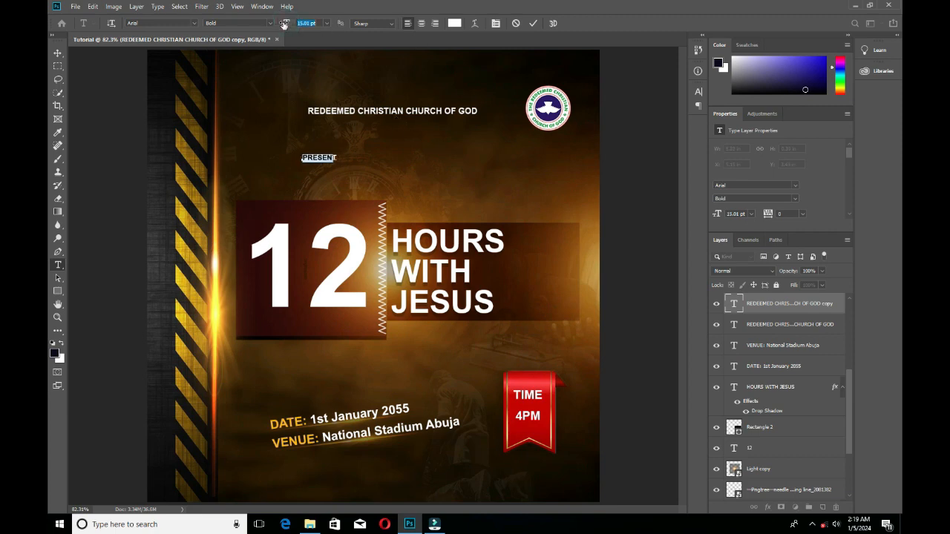
pyautogui.moveTo(318, 171); pyautogui.dragTo(403, 177)
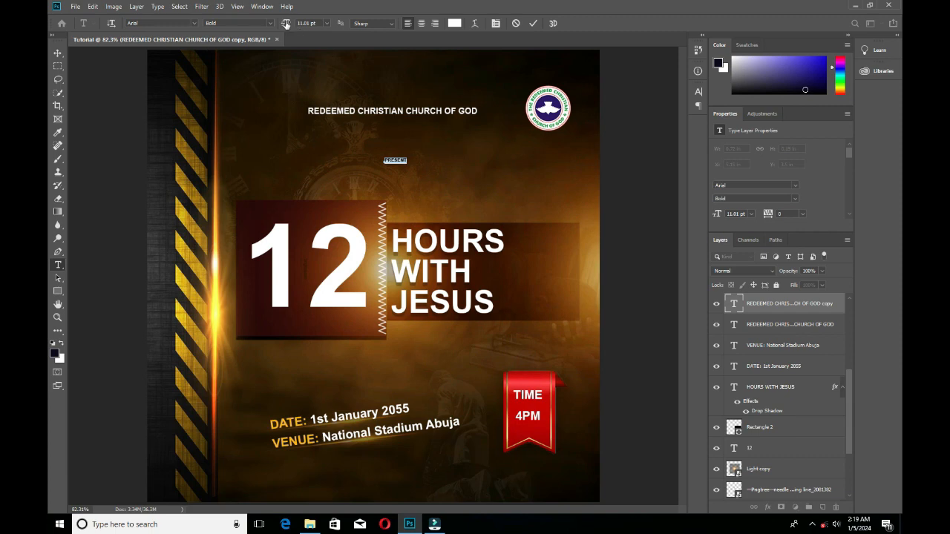
pyautogui.moveTo(286, 25); pyautogui.dragTo(291, 24)
pyautogui.moveTo(768, 217); pyautogui.dragTo(783, 217)
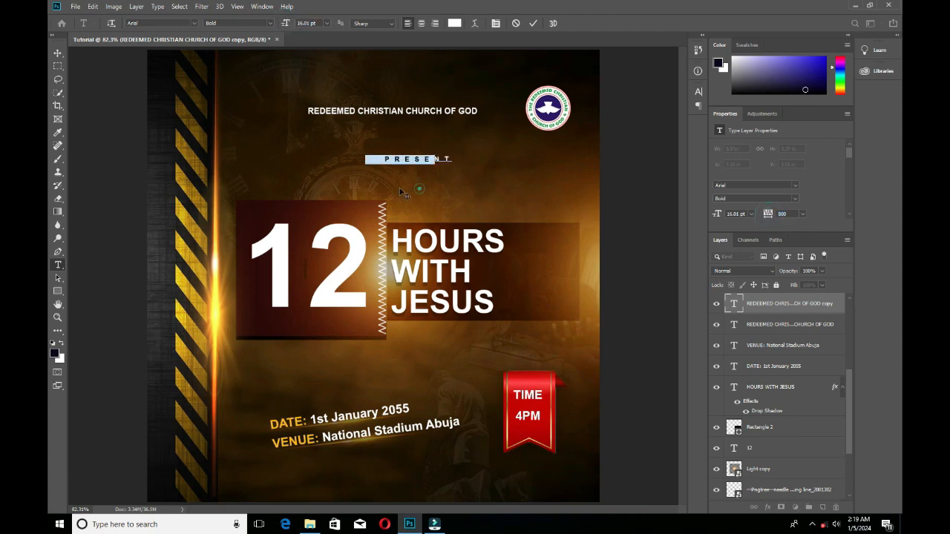
pyautogui.click(532, 23)
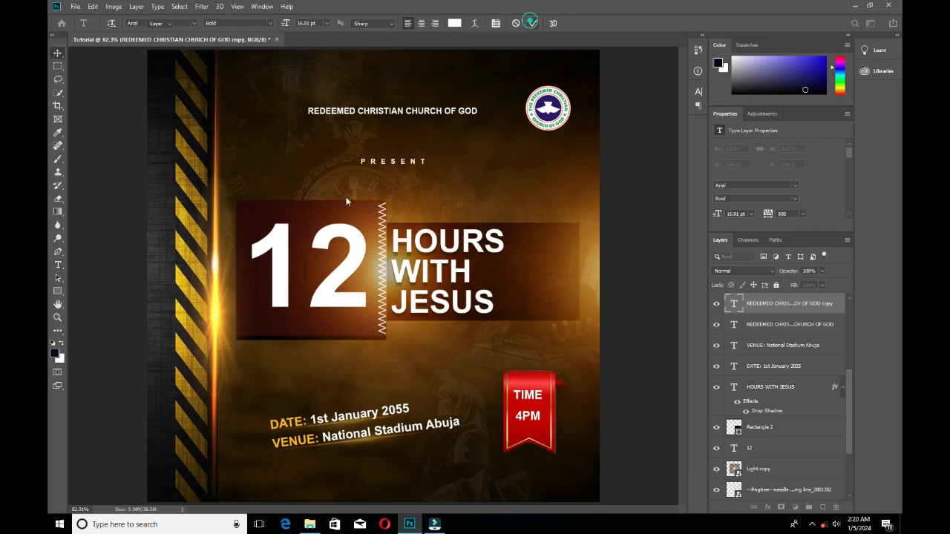
pyautogui.press('v')
pyautogui.click(126, 215)
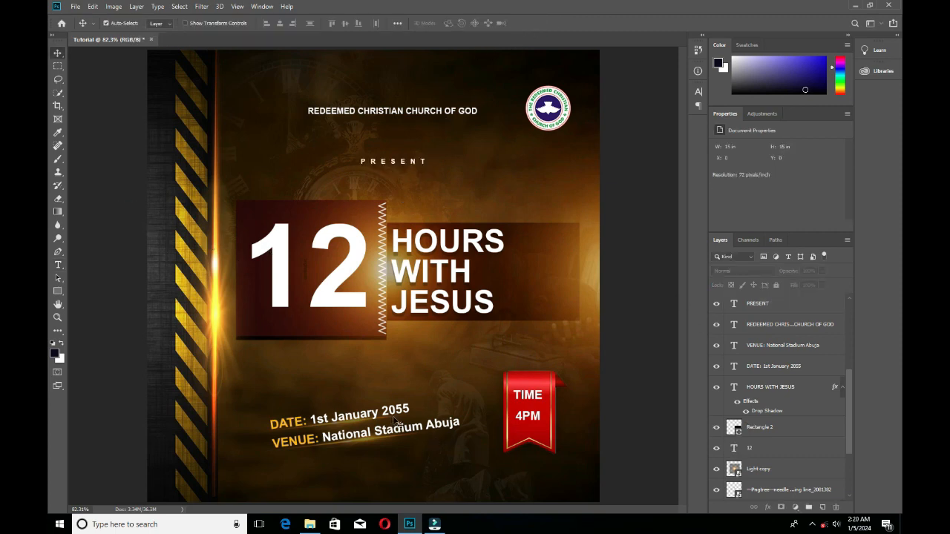
# Raise the opacity of the A man on his knees layer so the kneeling figure stands out more.
pyautogui.click(477, 485)
pyautogui.click(788, 274)
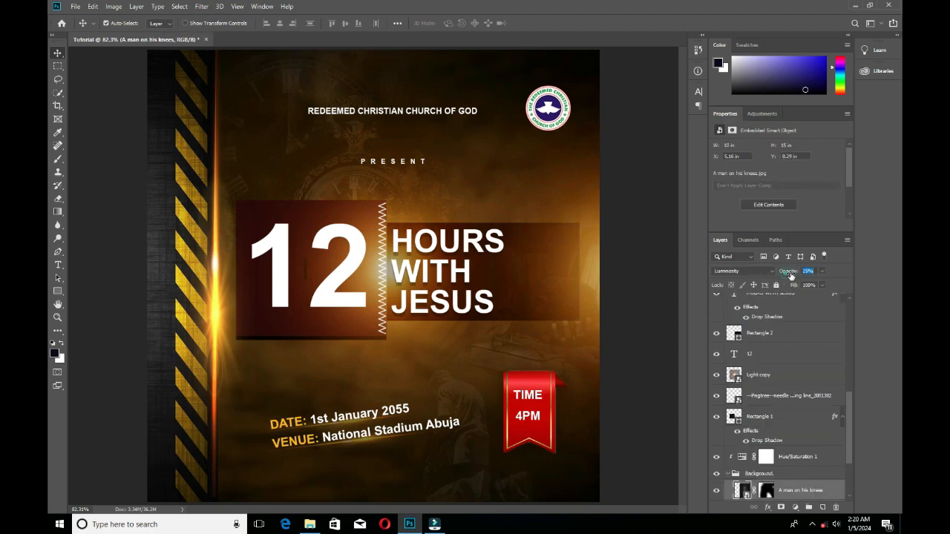
pyautogui.moveTo(792, 275); pyautogui.dragTo(809, 273)
# Raise the opacity of the Blended Clock layer in the Background group.
pyautogui.click(271, 123)
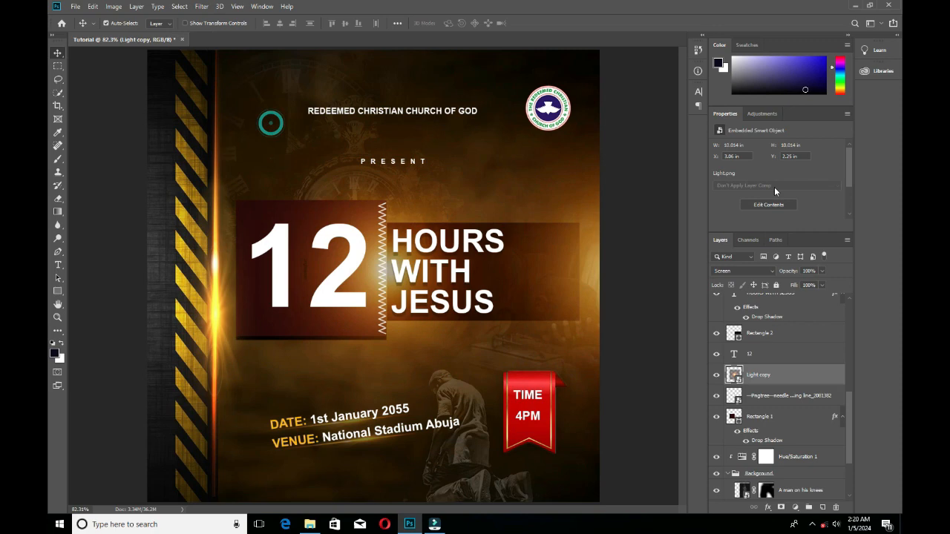
pyautogui.click(792, 273)
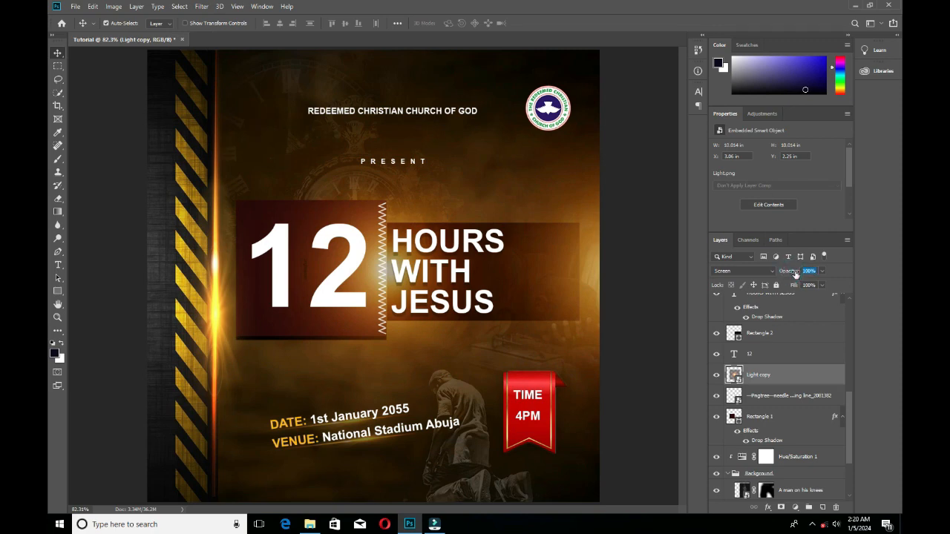
pyautogui.click(625, 299)
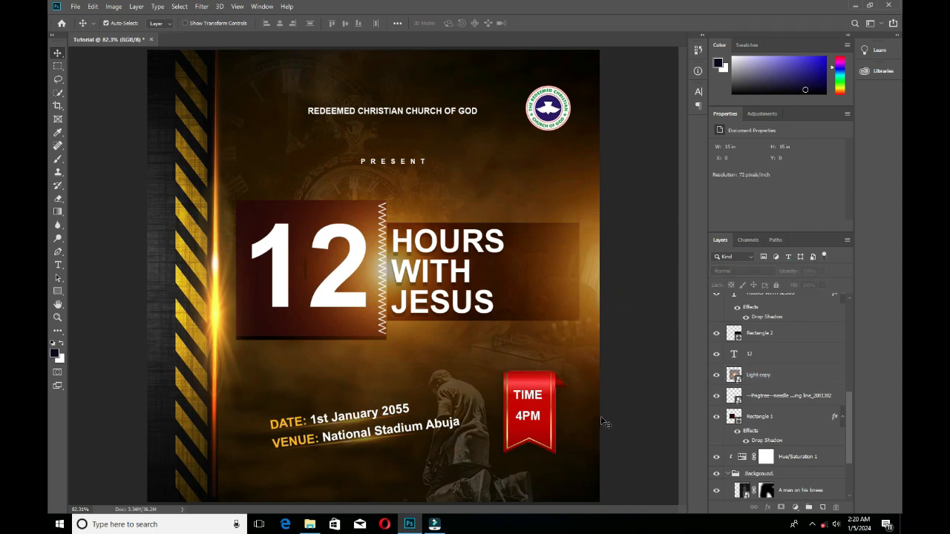
pyautogui.scroll(-3, 750, 430)
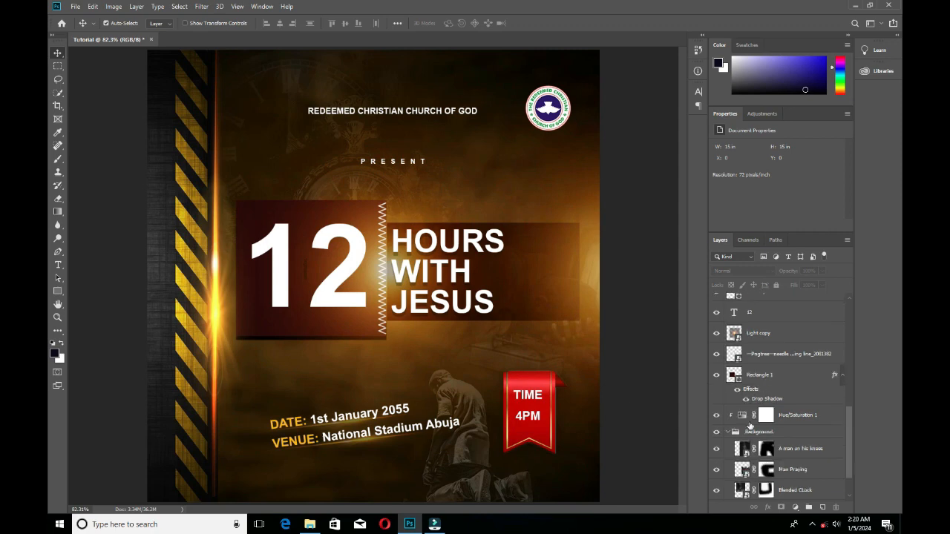
pyautogui.click(743, 449)
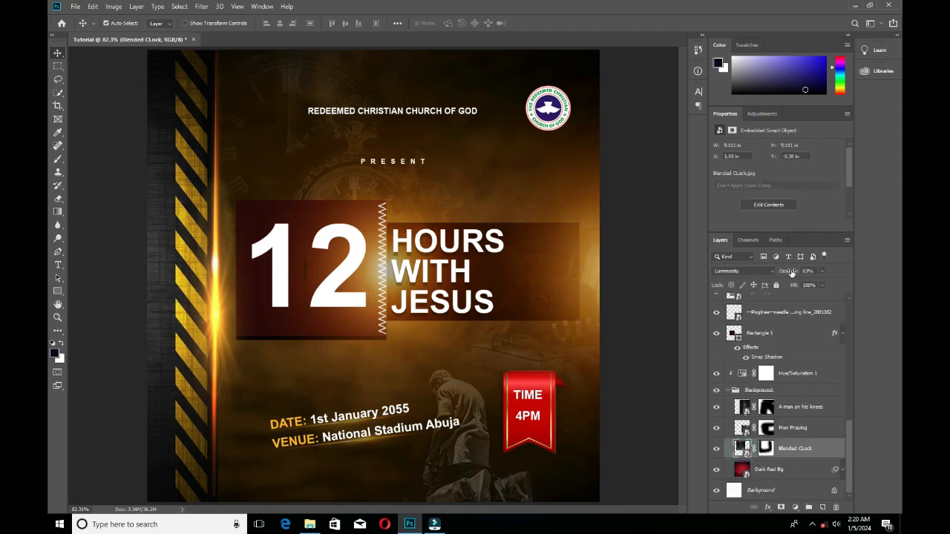
pyautogui.moveTo(791, 273); pyautogui.dragTo(847, 271)
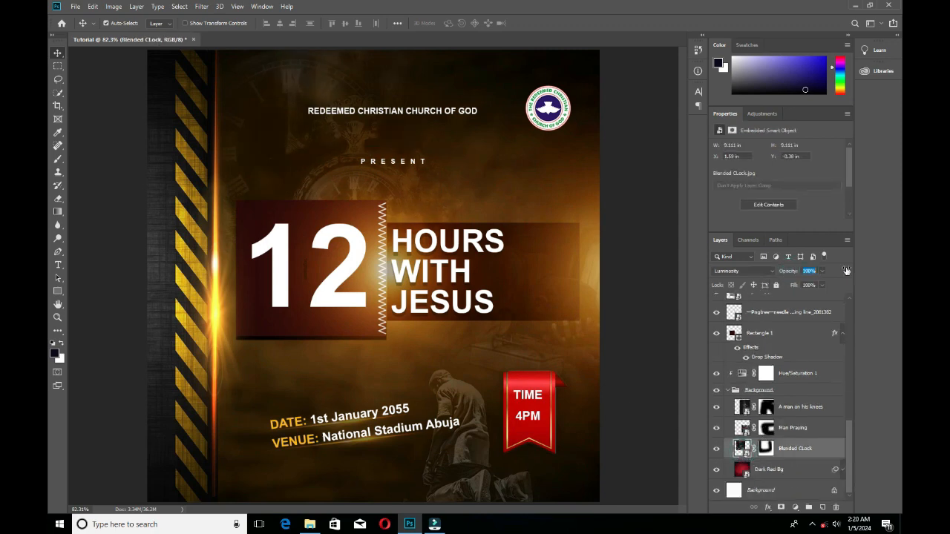
pyautogui.click(677, 317)
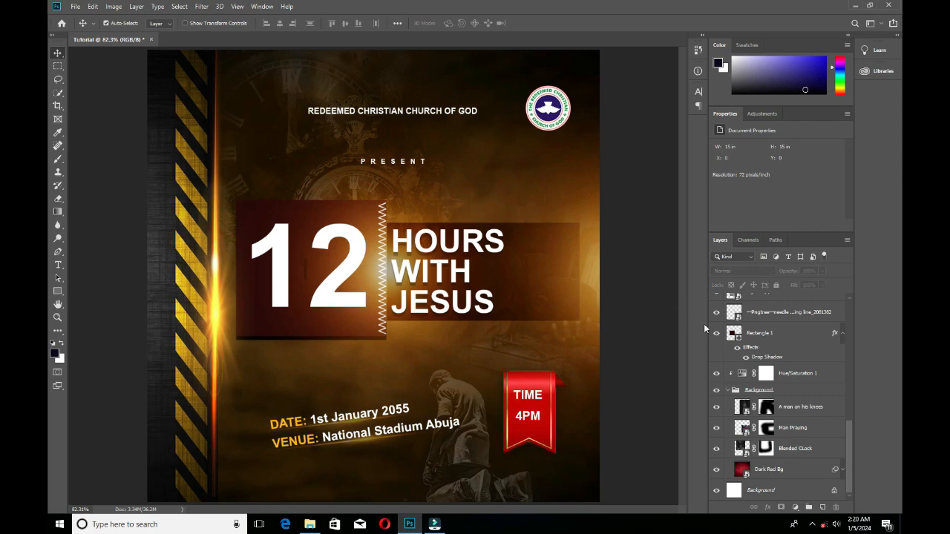
# Stamp all visible layers into a new merged layer at the top of the layer stack.
pyautogui.scroll(10, 772, 357)
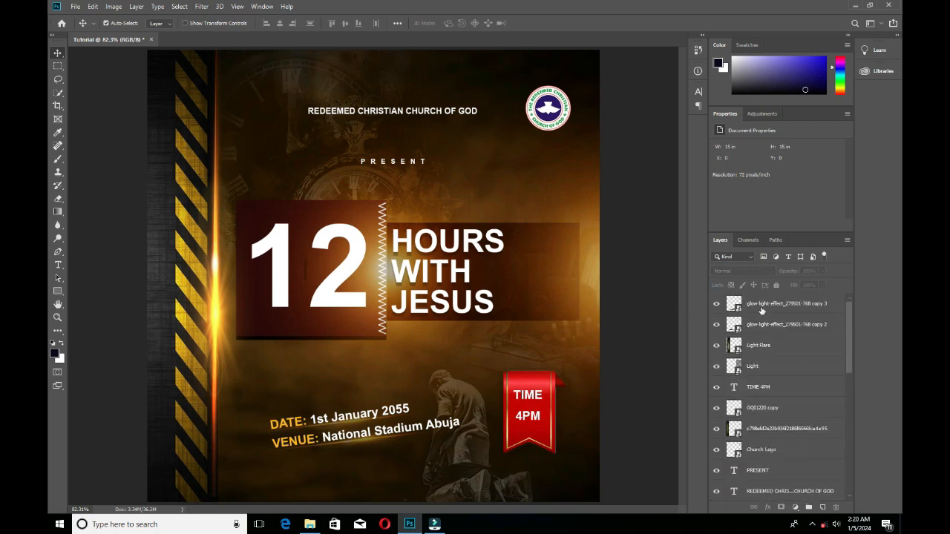
pyautogui.click(761, 307)
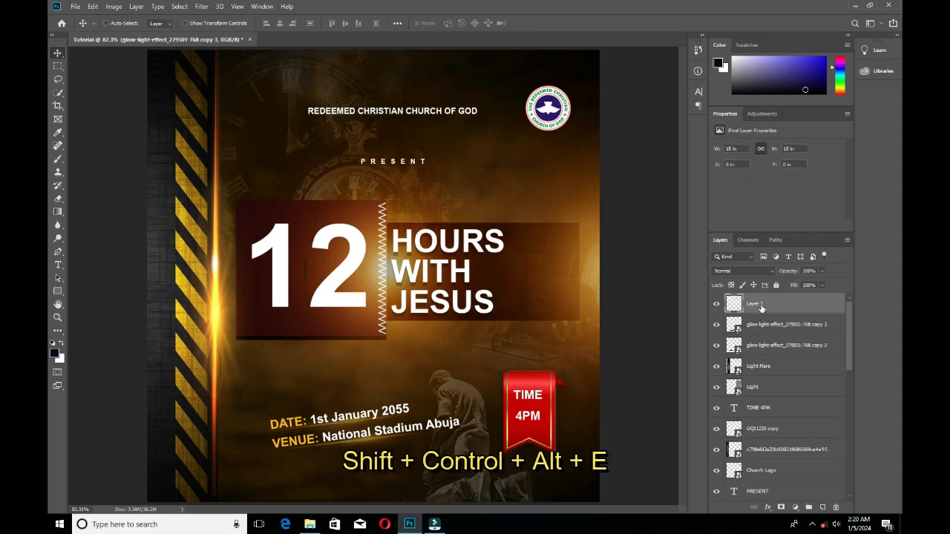
pyautogui.hotkey('ctrl', 'shift', 'alt', 'e')
# Open the merged layer in the Camera Raw Filter and set Temperature to +16, Contrast to +55 and Blacks to +3.
pyautogui.click(202, 8)
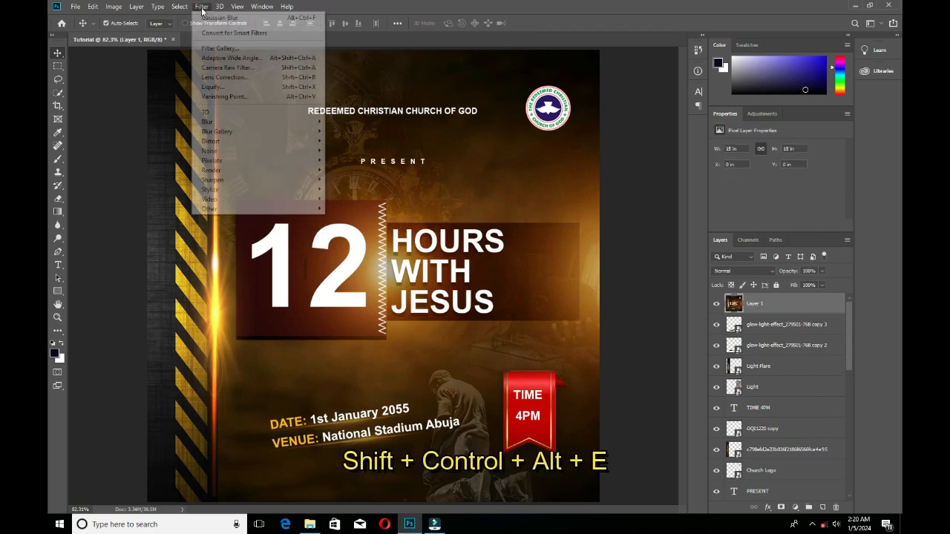
pyautogui.click(241, 69)
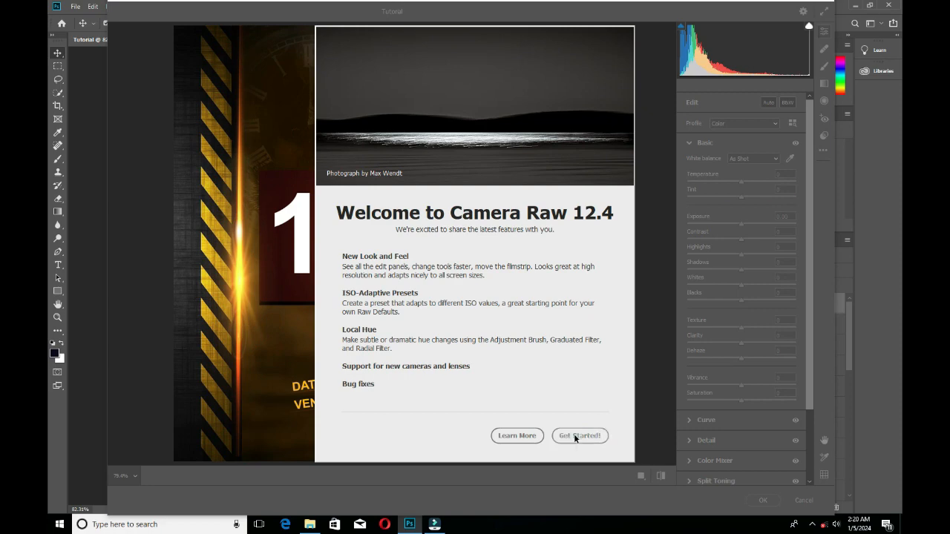
pyautogui.click(576, 435)
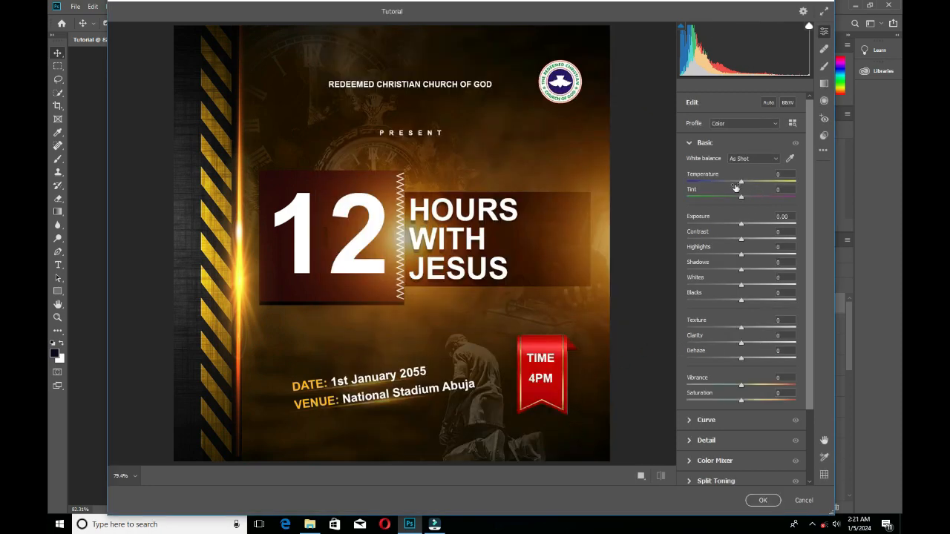
pyautogui.moveTo(745, 183); pyautogui.dragTo(750, 185)
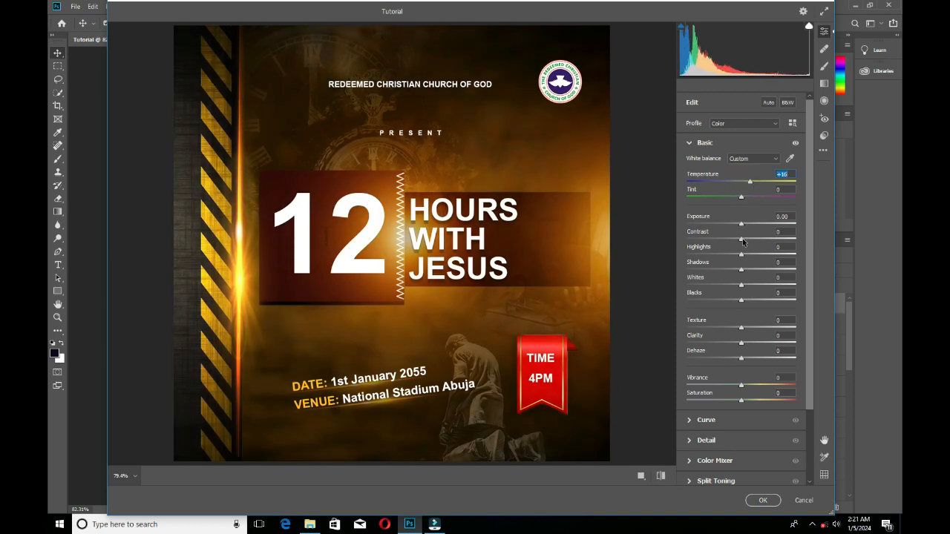
pyautogui.moveTo(743, 242); pyautogui.dragTo(772, 240)
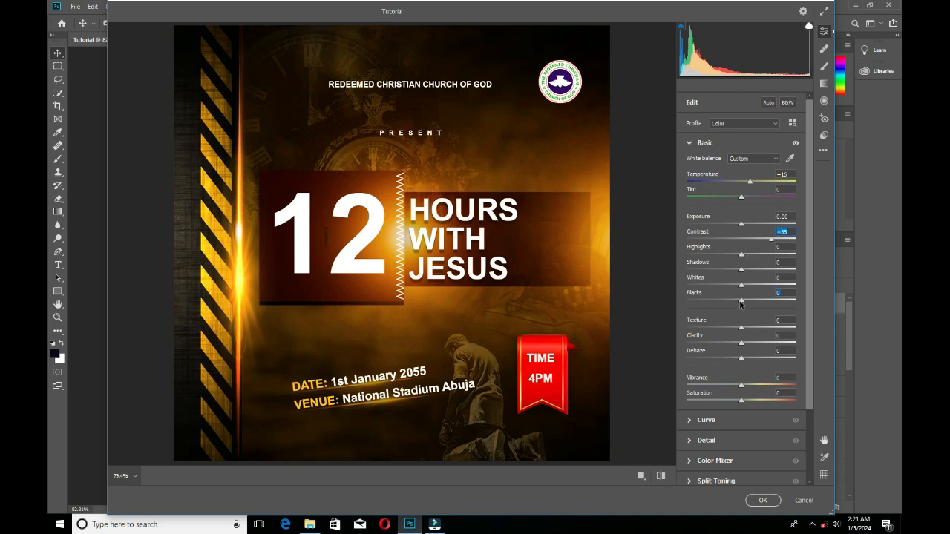
pyautogui.moveTo(741, 300); pyautogui.dragTo(742, 300)
# Set Texture to +65, Clarity to +34, Dehaze to +6 and Vibrance to +21, and apply the Camera Raw adjustments.
pyautogui.click(758, 329)
pyautogui.moveTo(761, 331); pyautogui.dragTo(781, 333)
pyautogui.click(757, 344)
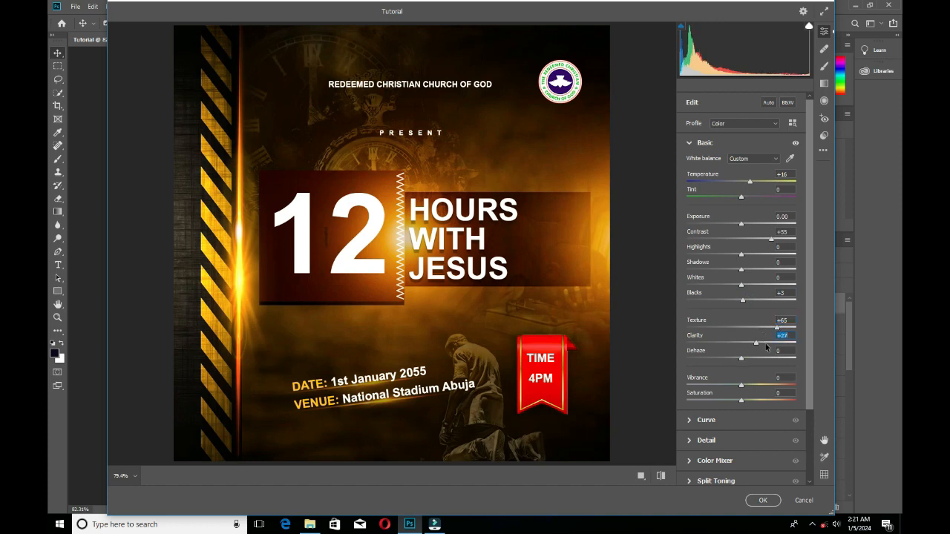
pyautogui.click(764, 343)
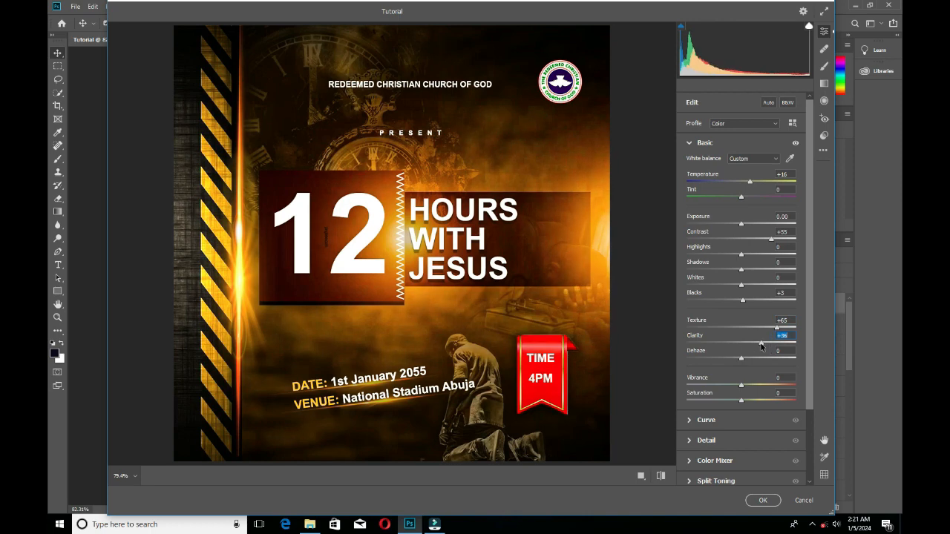
pyautogui.moveTo(760, 345); pyautogui.dragTo(759, 344)
pyautogui.moveTo(742, 360); pyautogui.dragTo(753, 387)
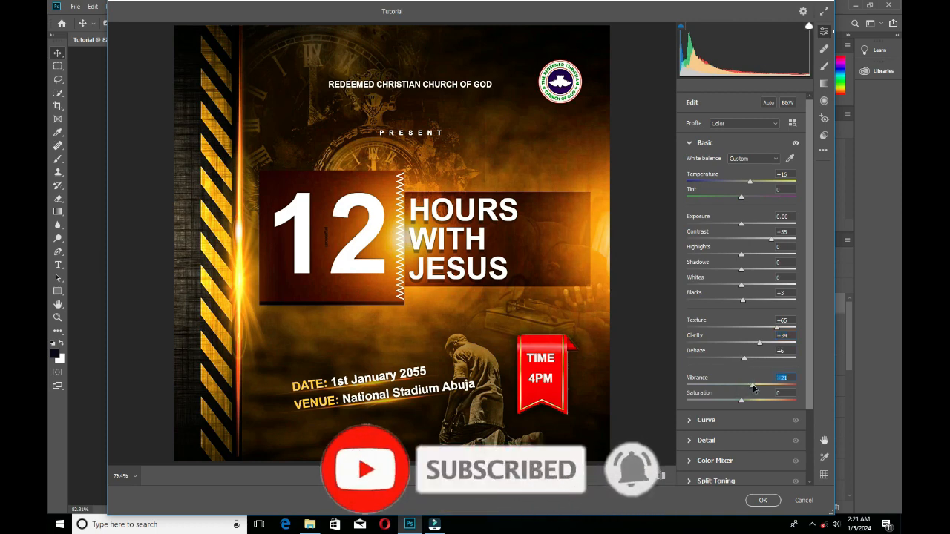
pyautogui.click(762, 500)
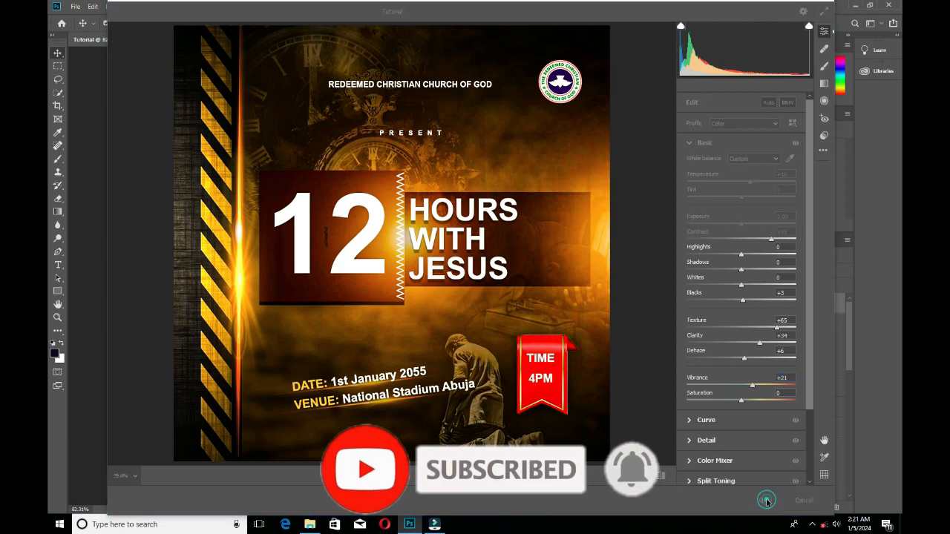